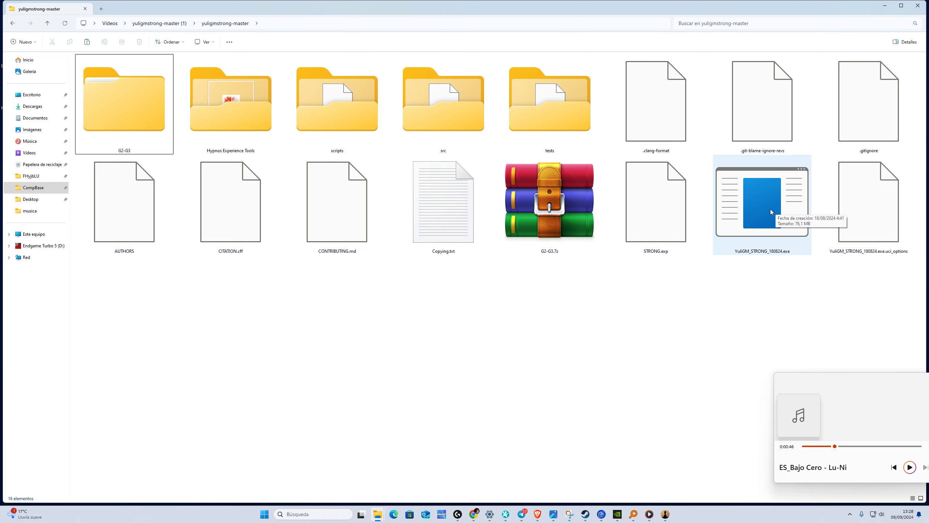
Select STRONG.exp in the yuligmstrong-master folder and shrink that window so the exp files folder behind it is exposed
left_click(674, 224)
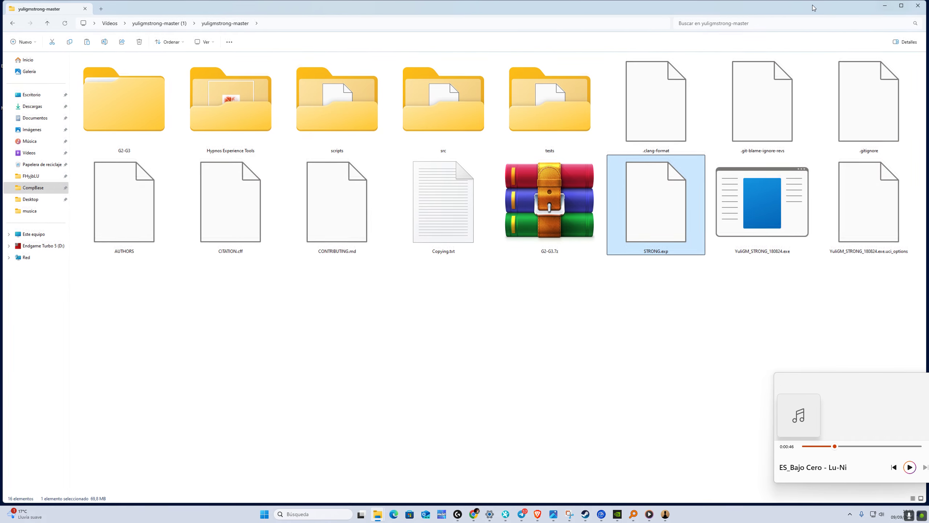
left_click(895, 11)
left_click_drag(786, 36, 790, 68)
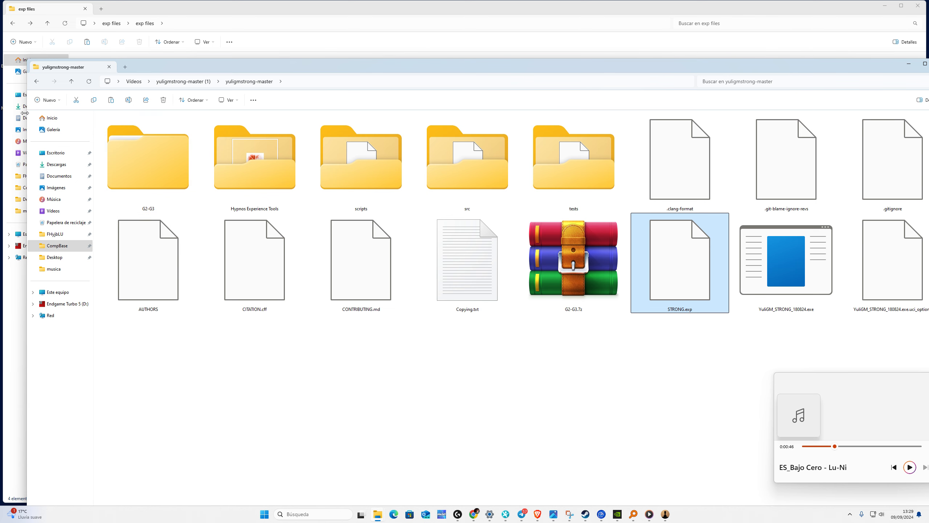
left_click_drag(39, 113, 631, 88)
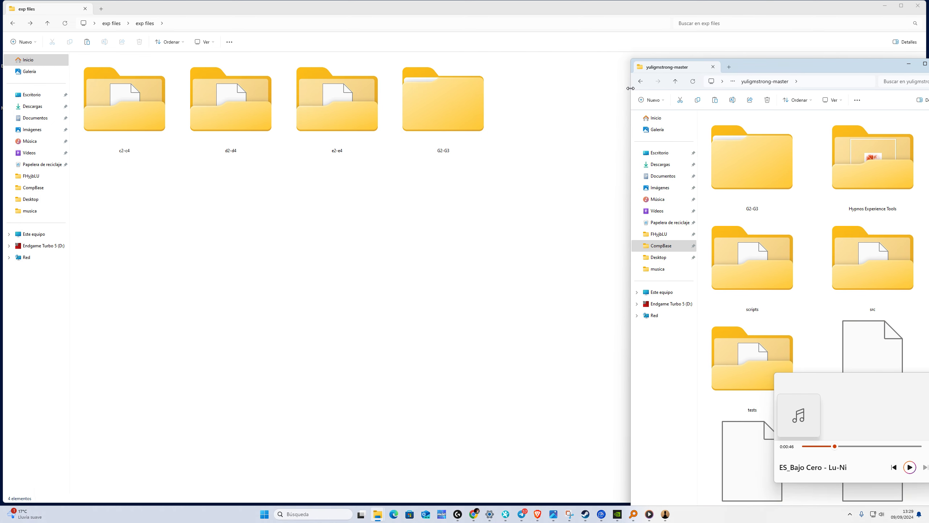
left_click_drag(765, 68, 671, 60)
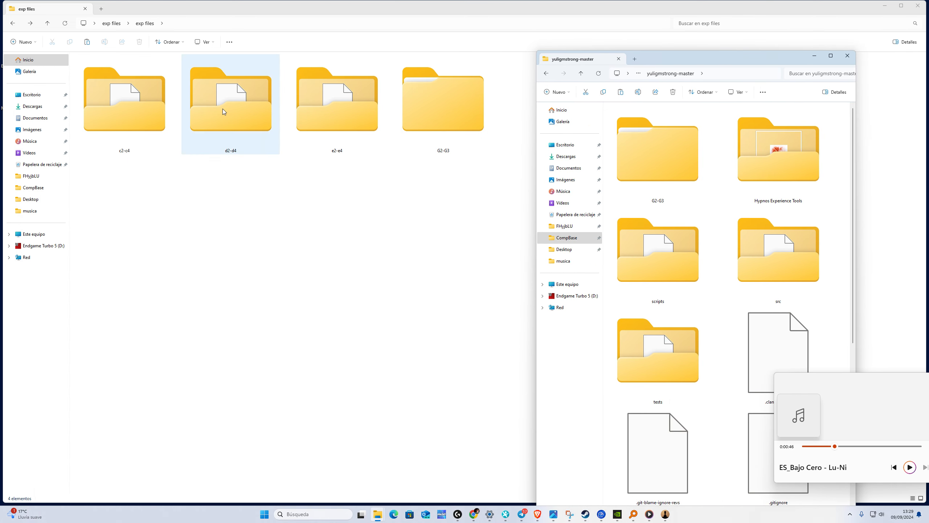
Look inside the d2-d4 folder of exp files and return to the parent folder
left_click(211, 112)
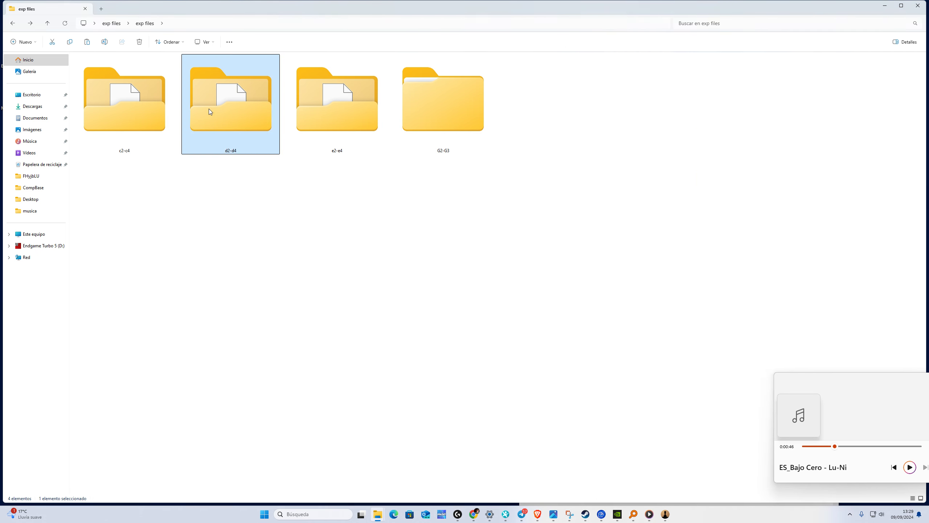
double_click(210, 110)
left_click(47, 23)
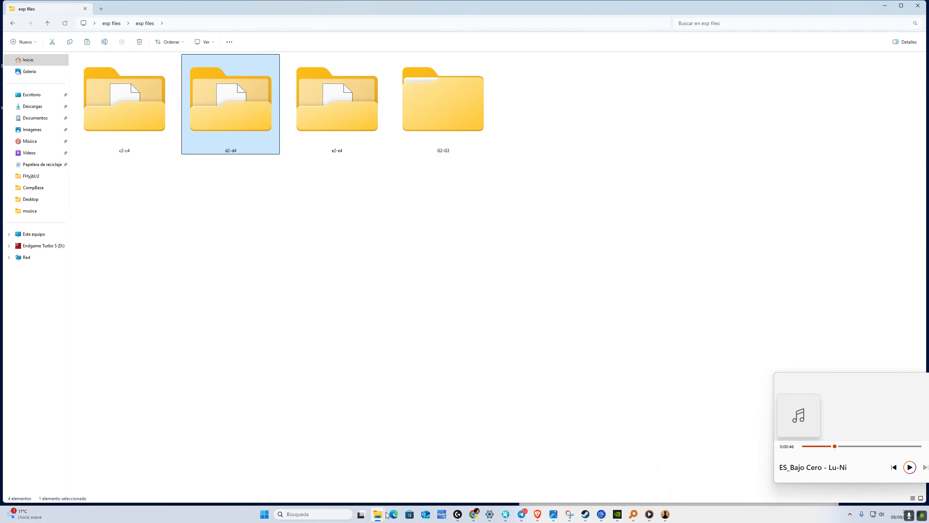
Minimize the exp files windows, check STRONG.exp in the maximized yuligmstrong-master window, and minimize that window too
mouse_move(380, 515)
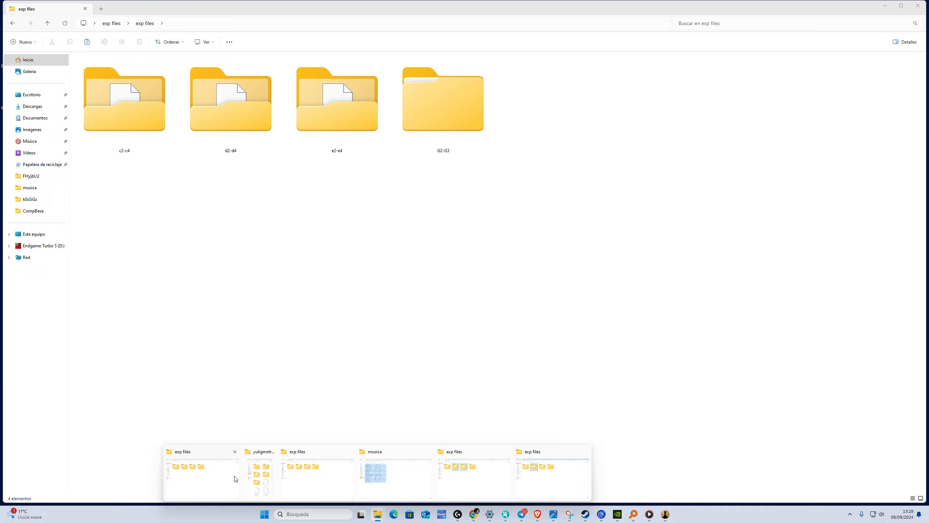
left_click(235, 479)
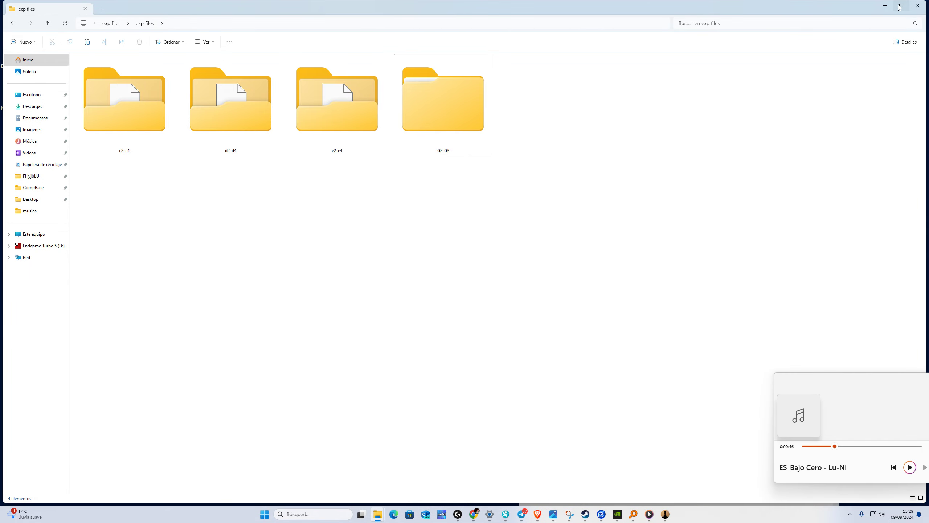
key("Left")
key("Left")
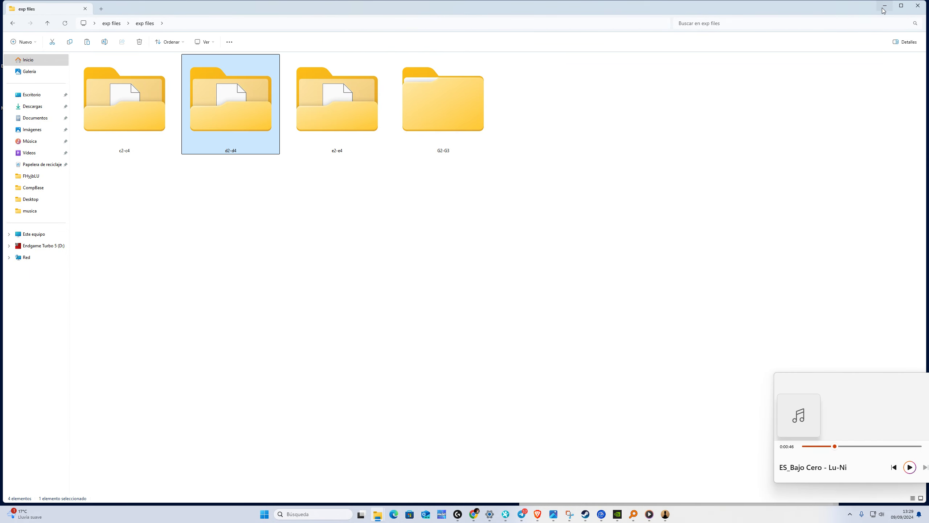
left_click(47, 24)
left_click(885, 6)
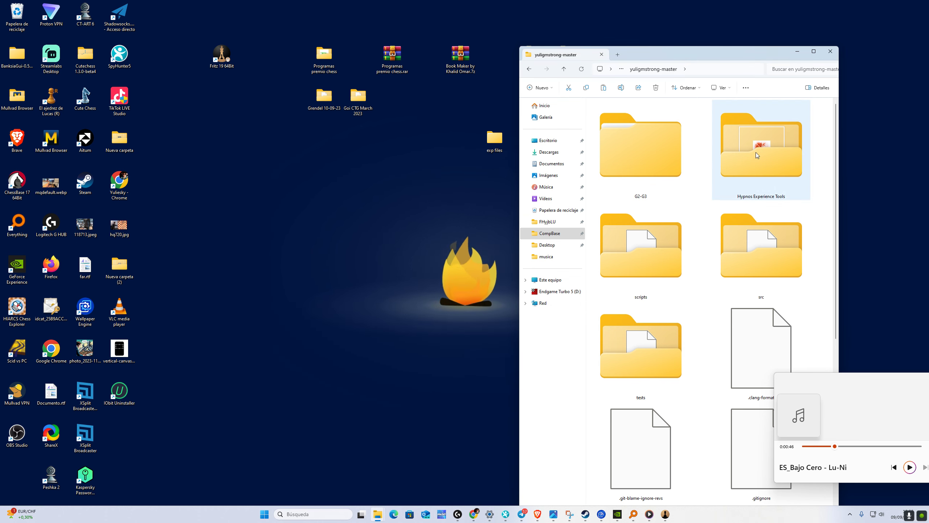
key("super+Up")
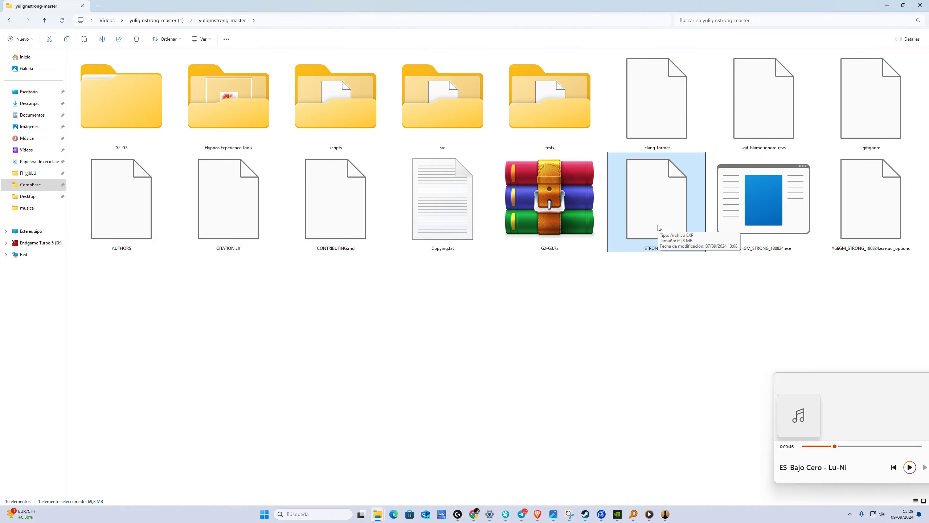
left_click(891, 8)
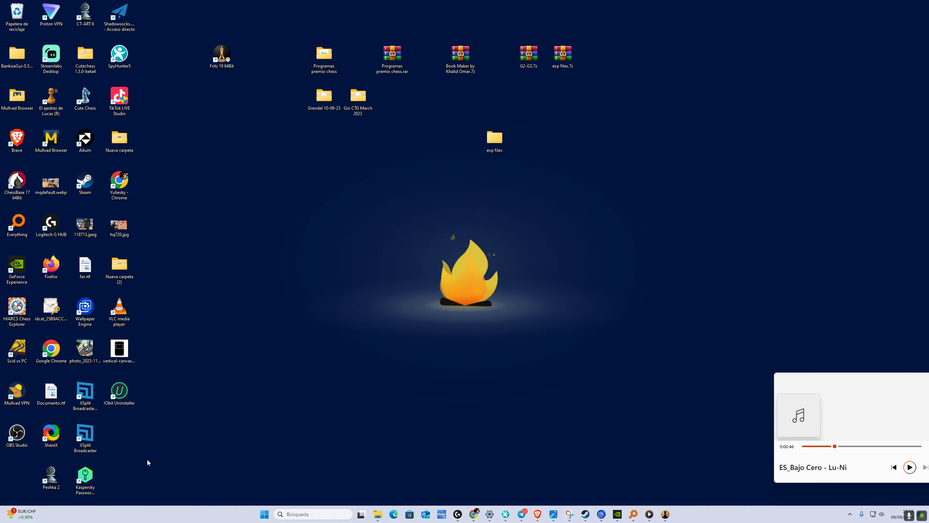
Switch to Fritz 19 and open its game entry and analysis board
left_click(665, 514)
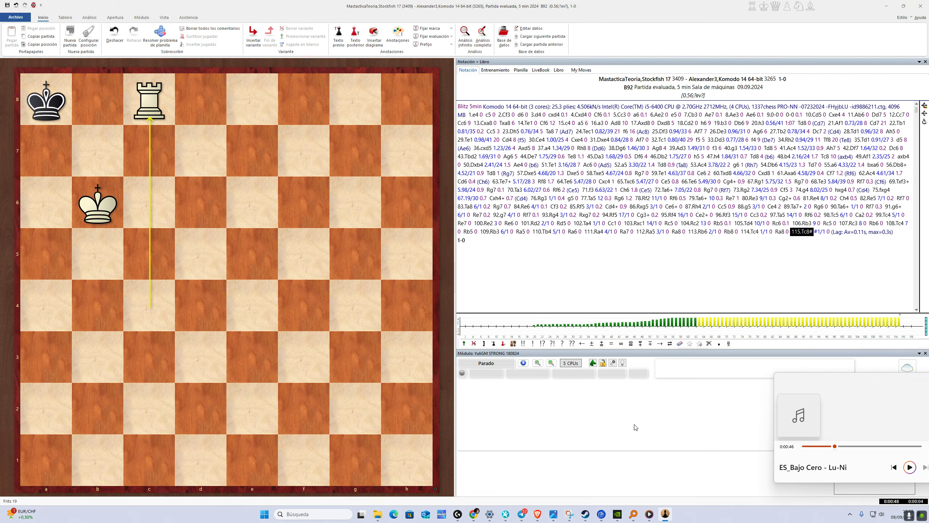
left_click(922, 8)
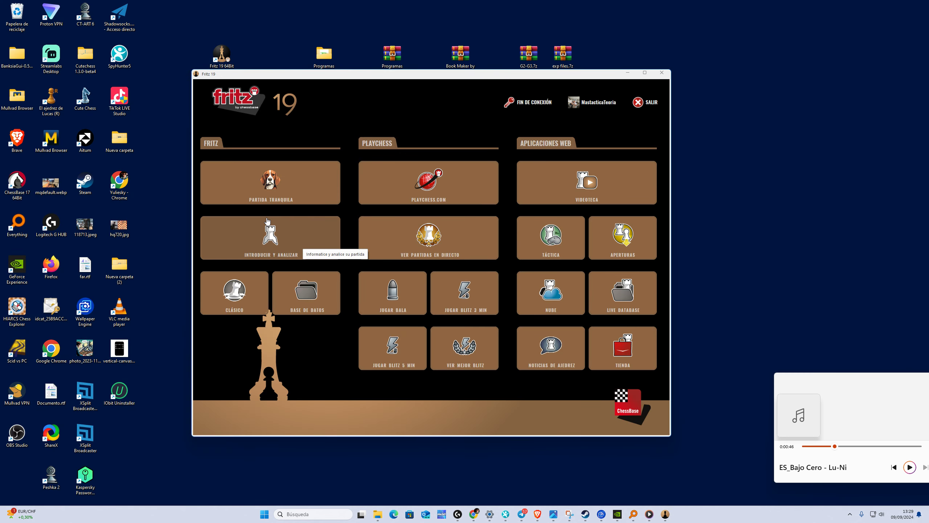
left_click(271, 236)
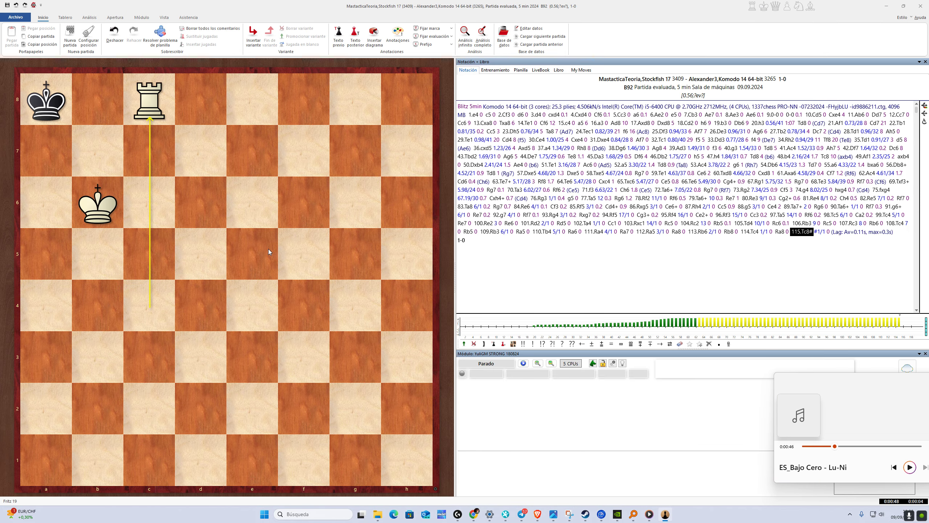
Review the YuliGM STRONG 180824 engine parameters, including the Book 1 and Book 2 file settings, and close the dialogs without changes
left_click(486, 365)
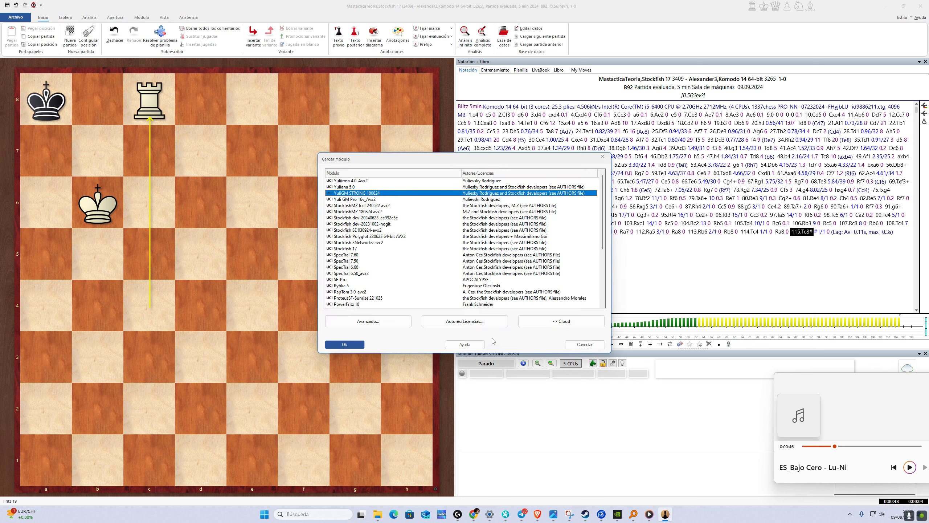
left_click(374, 324)
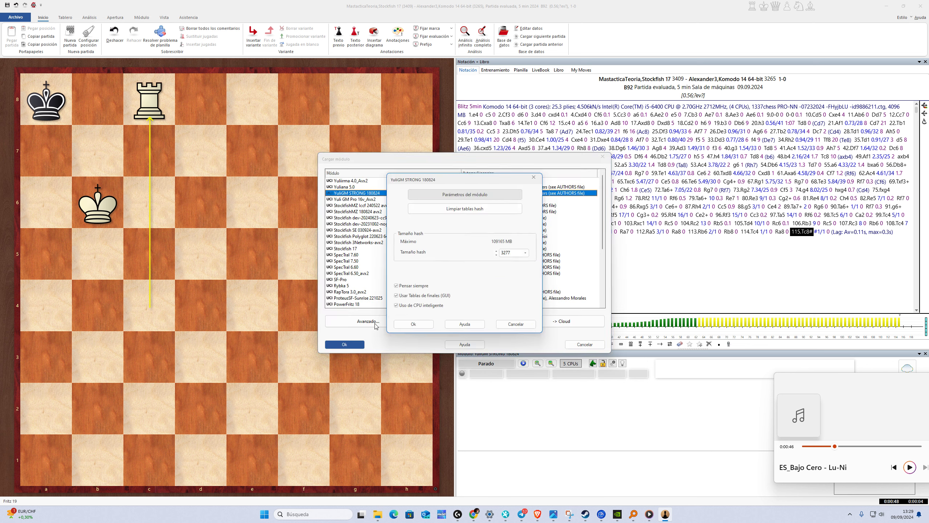
left_click(430, 196)
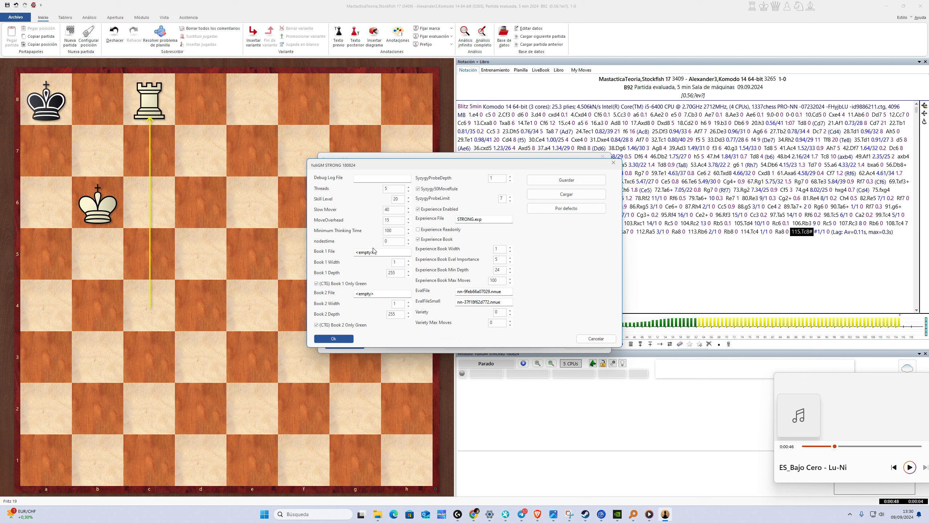
left_click(386, 253)
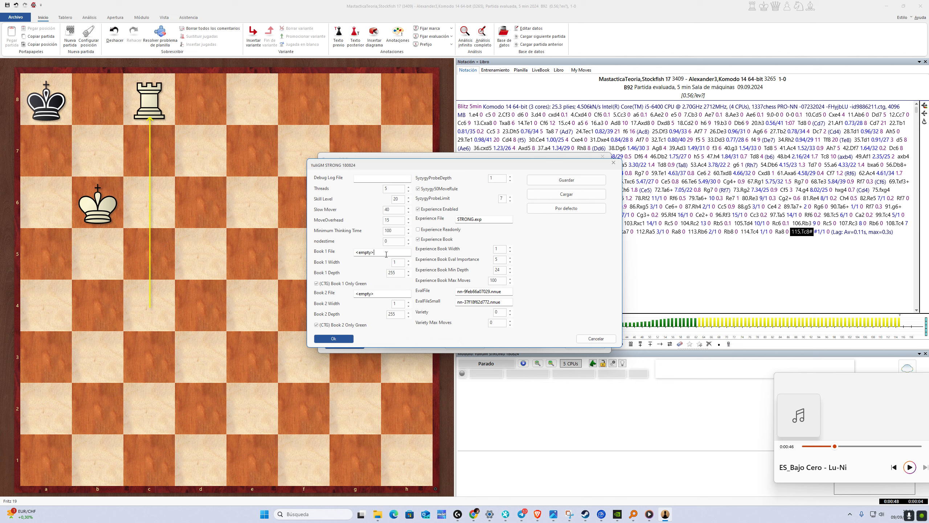
left_click(380, 293)
left_click(614, 162)
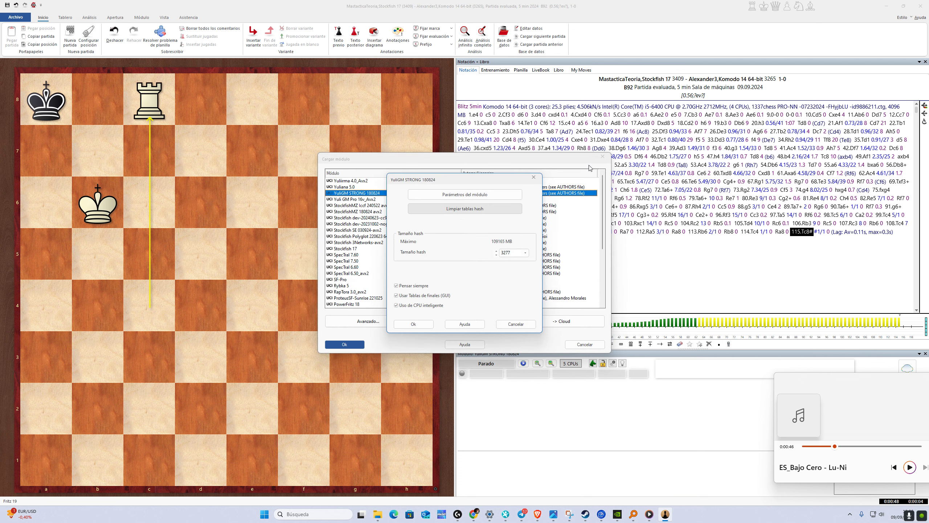
left_click(603, 157)
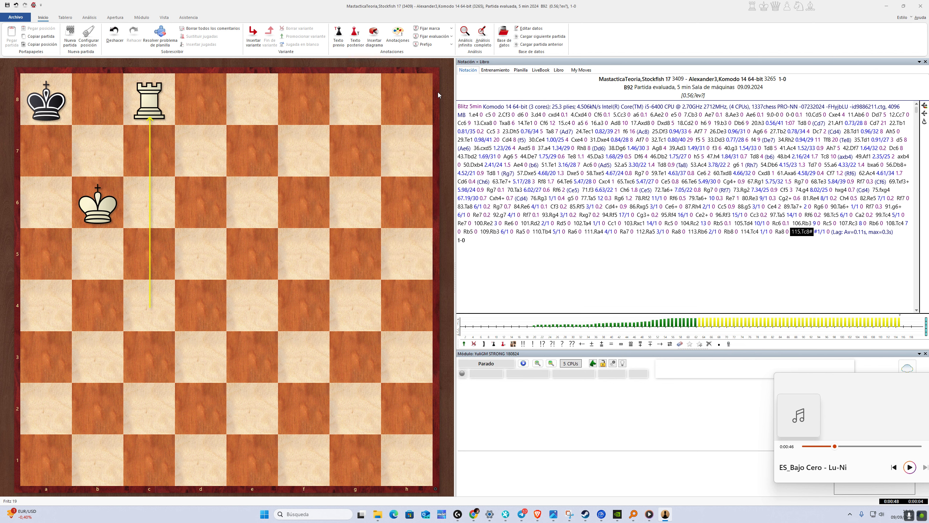
Look through the list of installed chess engines, close it without loading one, and minimize Fritz 19
left_click(487, 364)
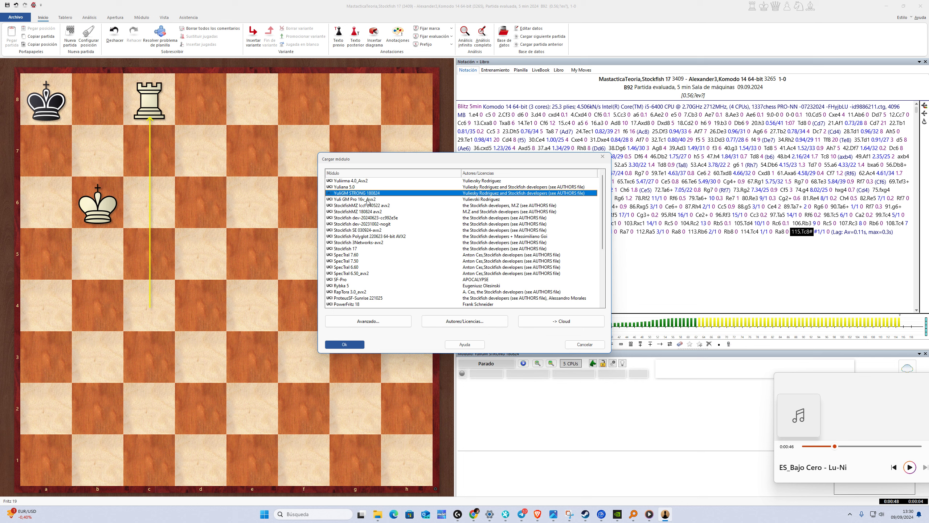
scroll(368, 215, "down", 5)
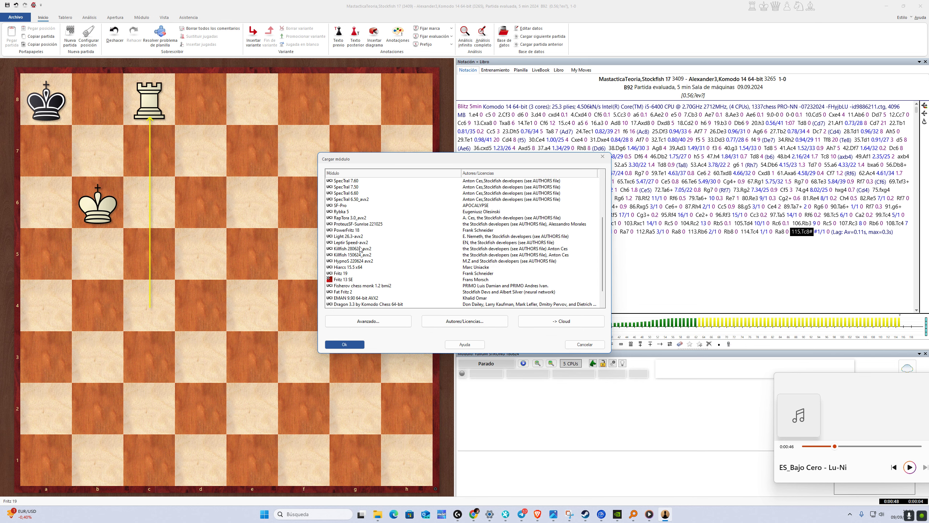
scroll(368, 249, "up", 5)
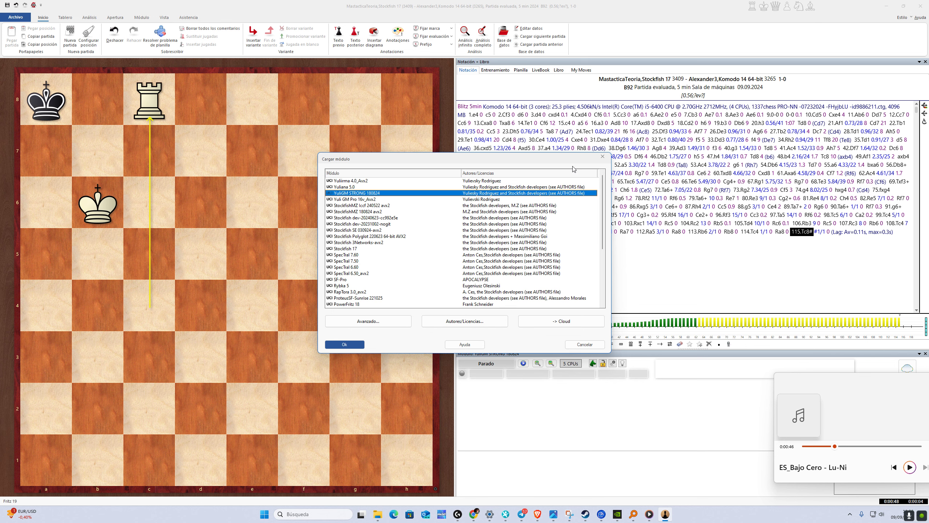
left_click(603, 157)
left_click(886, 6)
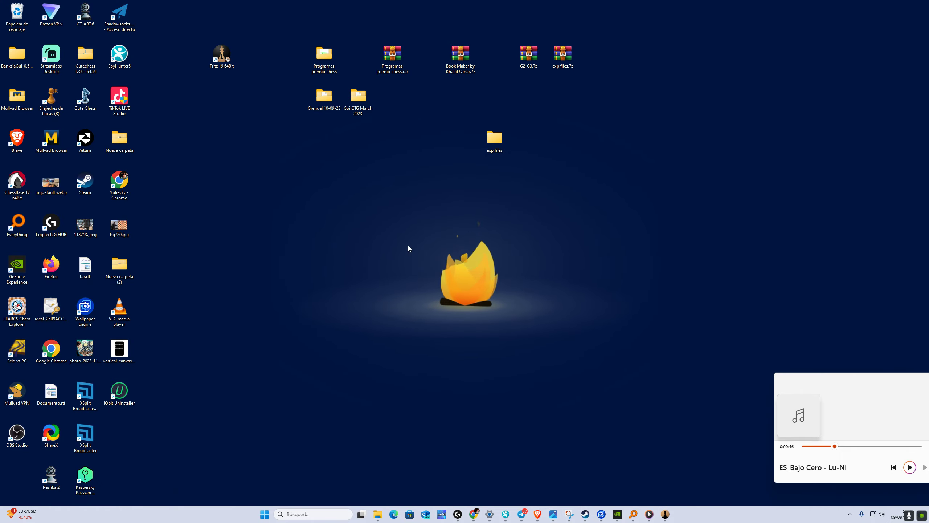
Switch to Chrome and search Google for "stockfish" in a new tab
mouse_move(474, 513)
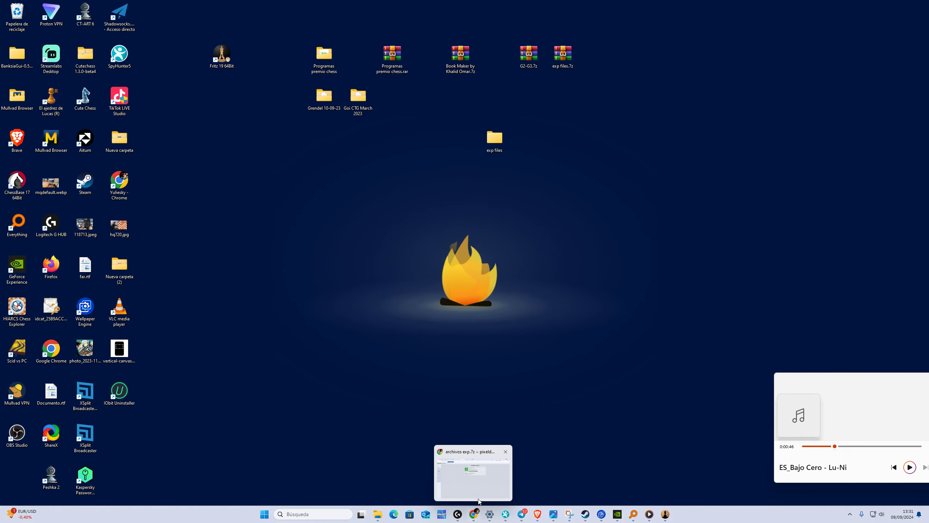
left_click(476, 494)
key("ctrl+t")
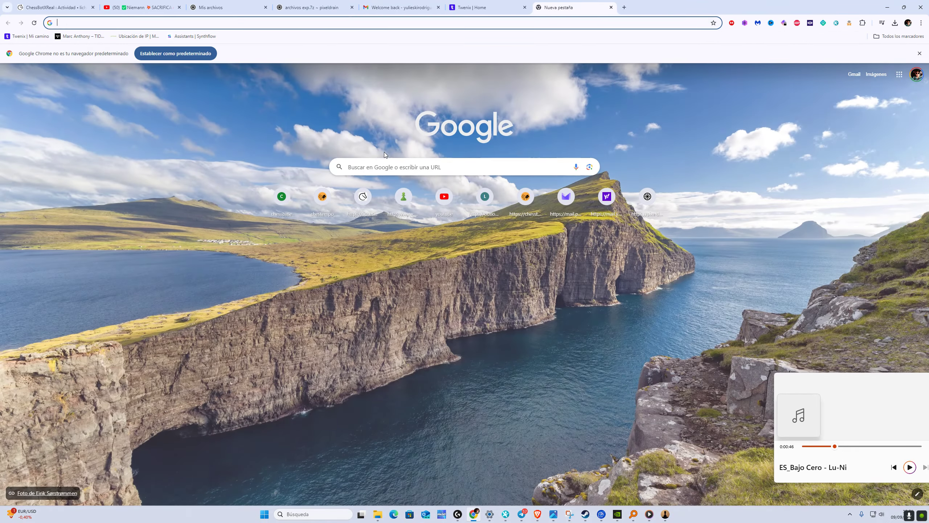
left_click(374, 163)
type("s")
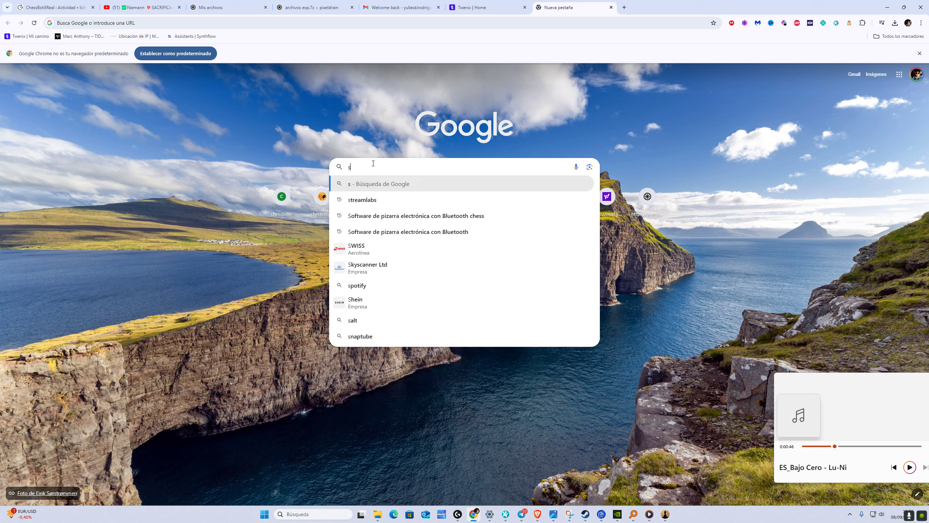
type("toc")
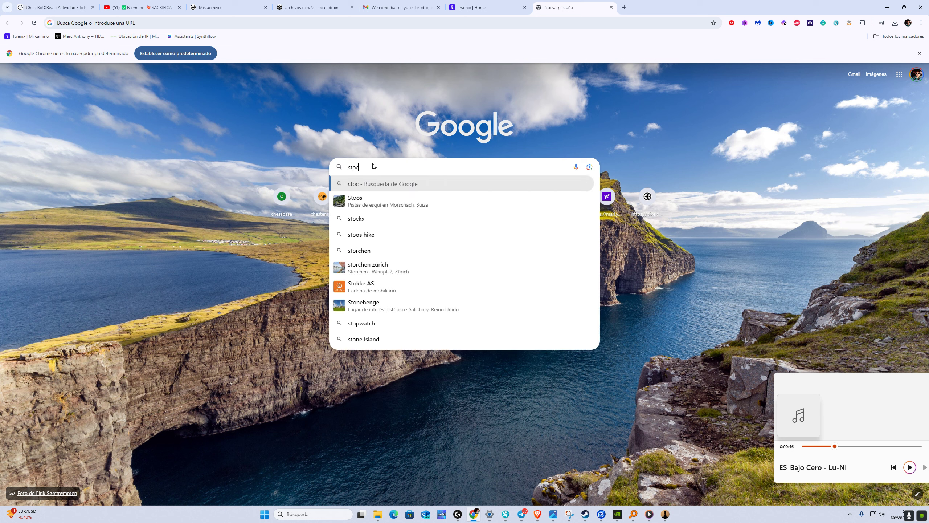
key("BackSpace")
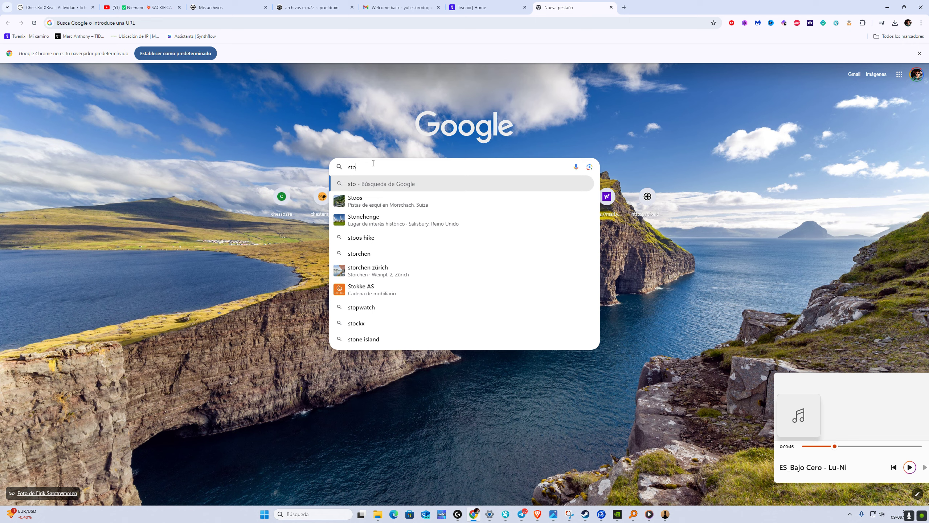
type("fich")
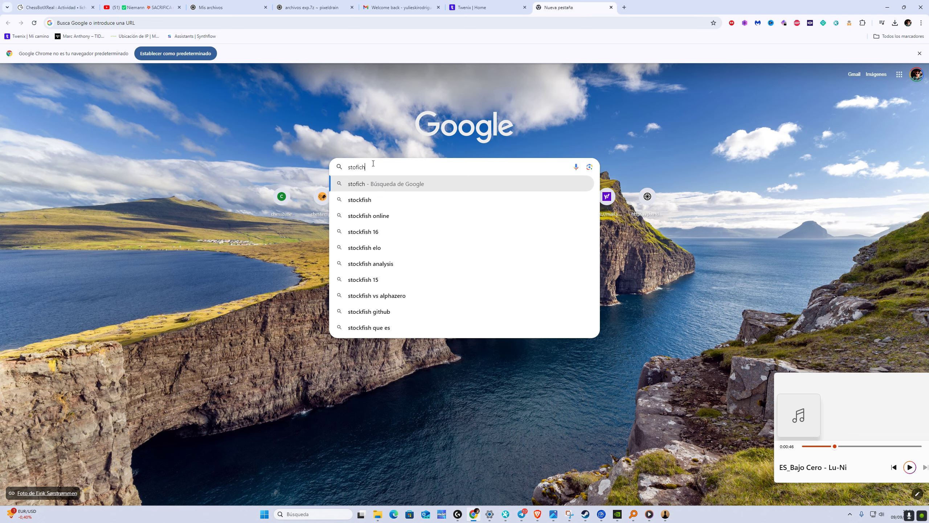
left_click(391, 203)
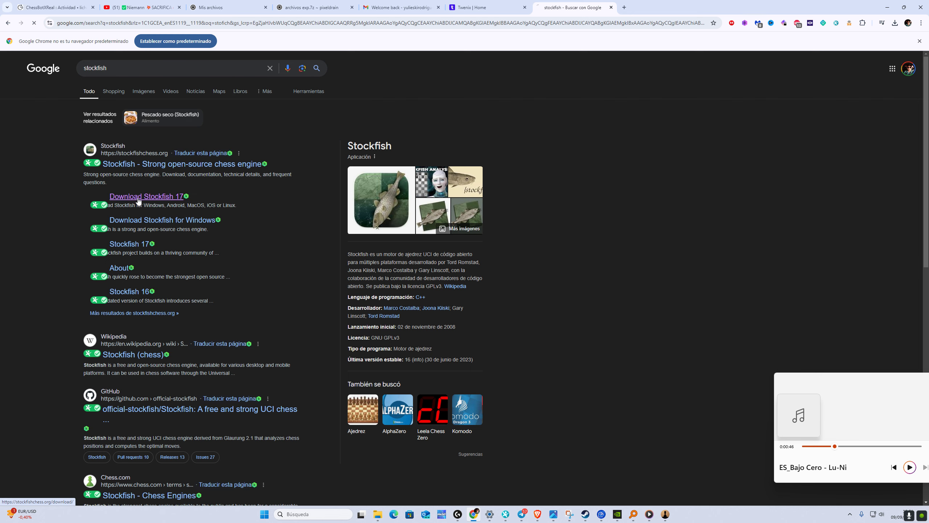
Download the Windows AVX2 build of Stockfish 17 from its official download page and show the recent downloads
left_click(149, 197)
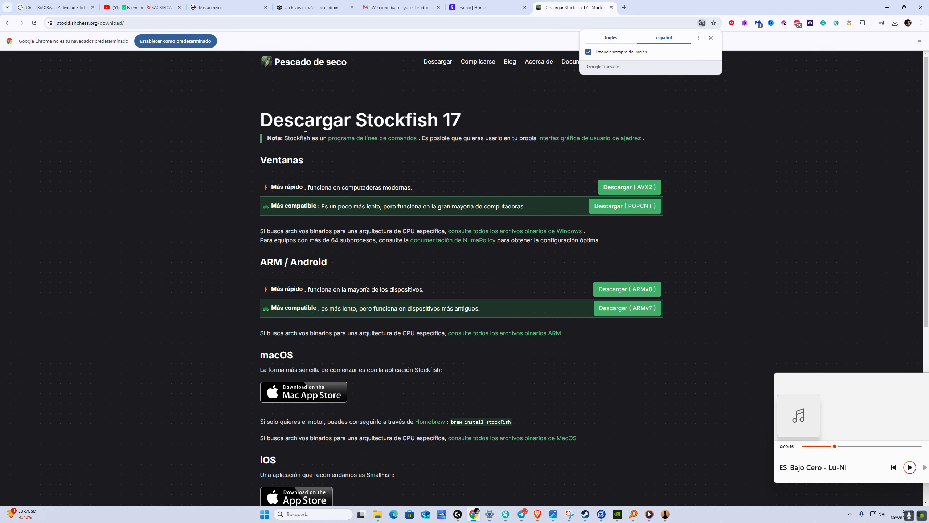
left_click(619, 188)
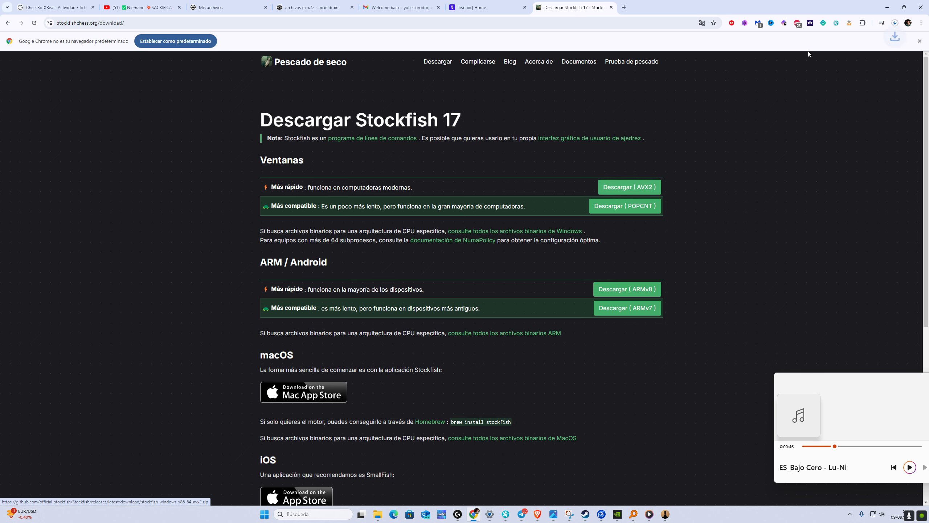
left_click(896, 27)
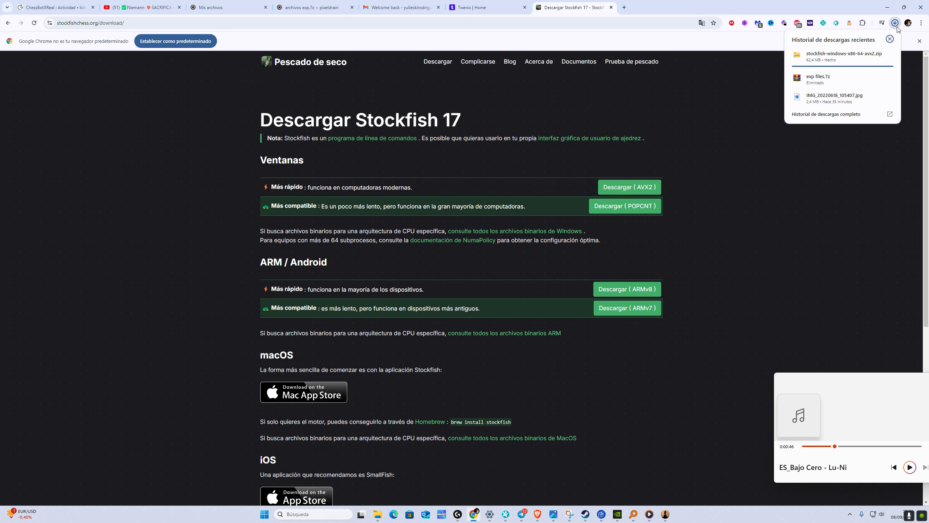
Show the downloaded stockfish-windows-x86-64-avx2.zip in the Descargas folder and copy it
left_click(876, 54)
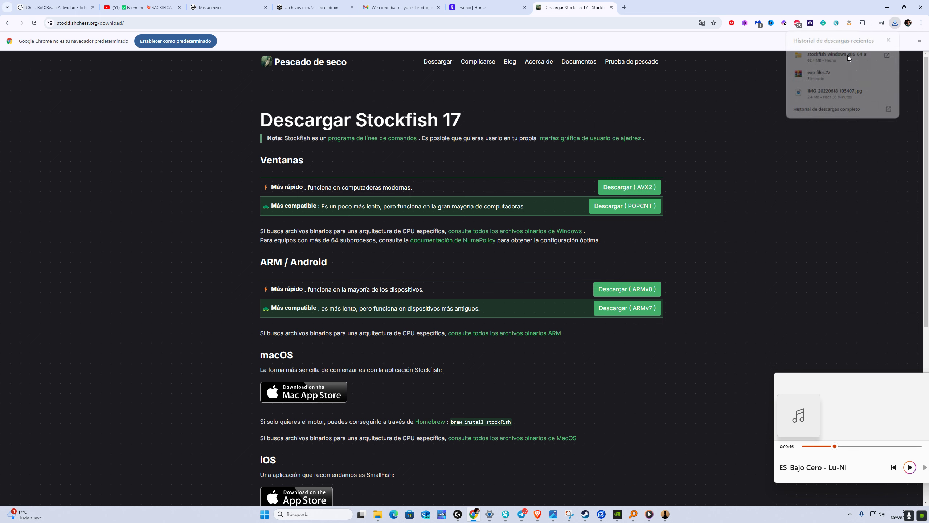
left_click(822, 6)
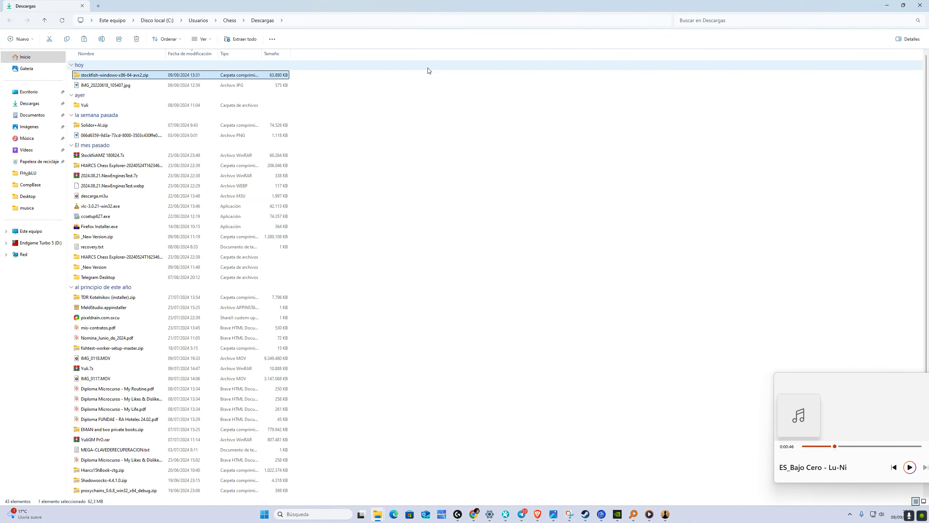
right_click(146, 76)
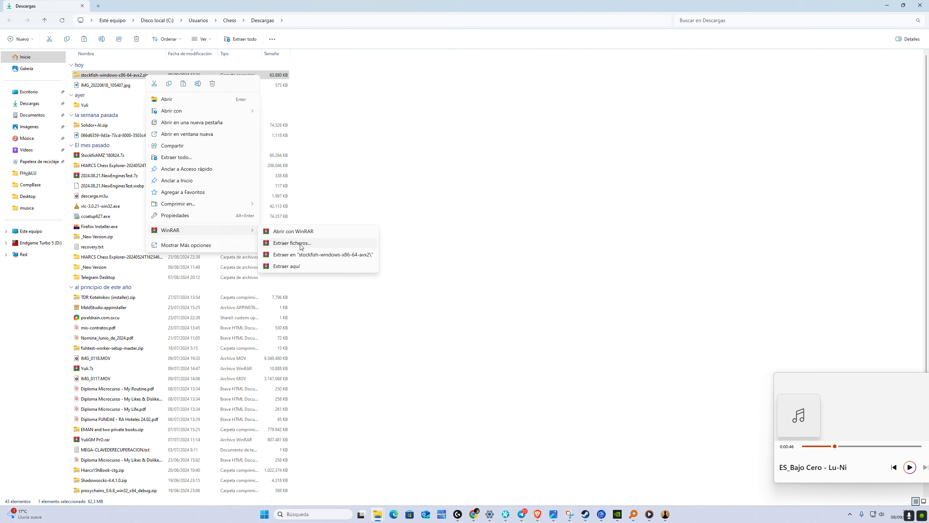
key("Escape")
Paste the Stockfish zip into the Motores folder inside Música, showing Música with very large icons on the way
left_click(25, 139)
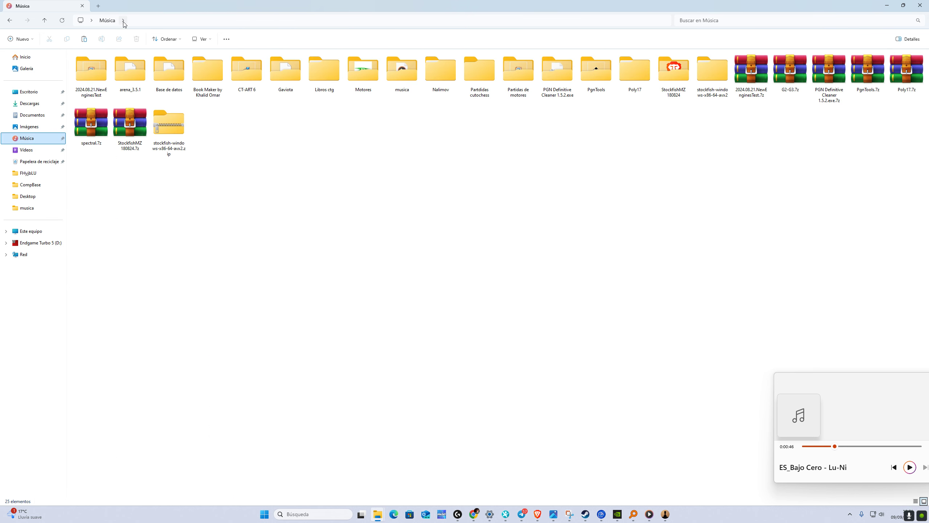
left_click(203, 39)
left_click(208, 54)
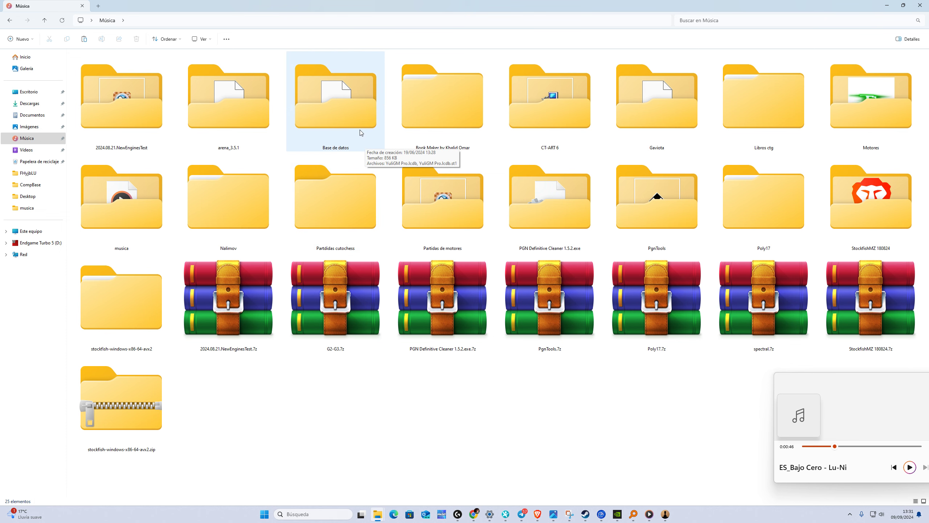
double_click(853, 131)
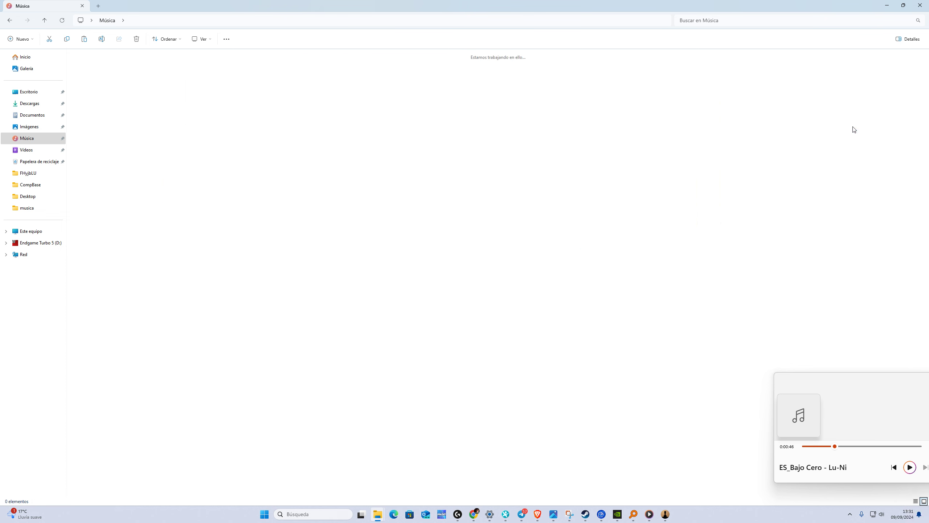
right_click(311, 342)
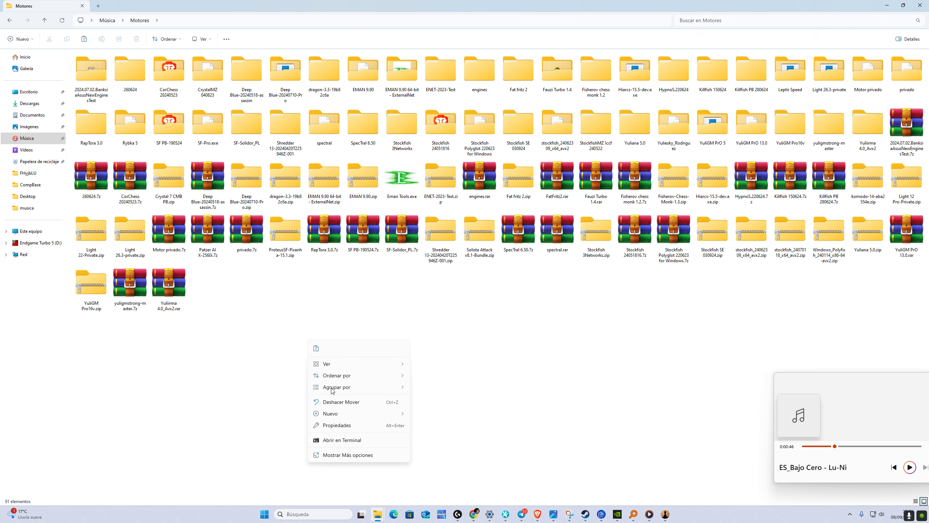
left_click(316, 349)
left_click(360, 415)
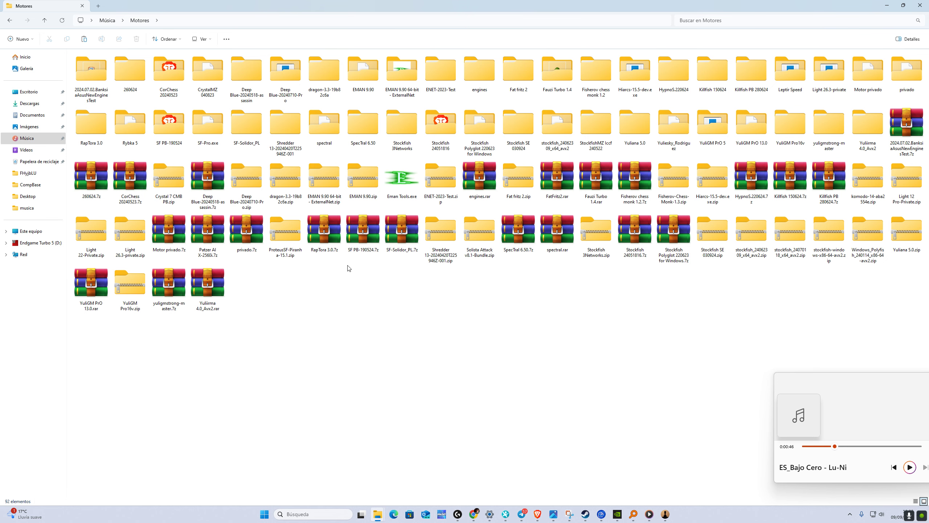
Try the list view for the Motores folder, and set its contents to display as very large icons
left_click(207, 42)
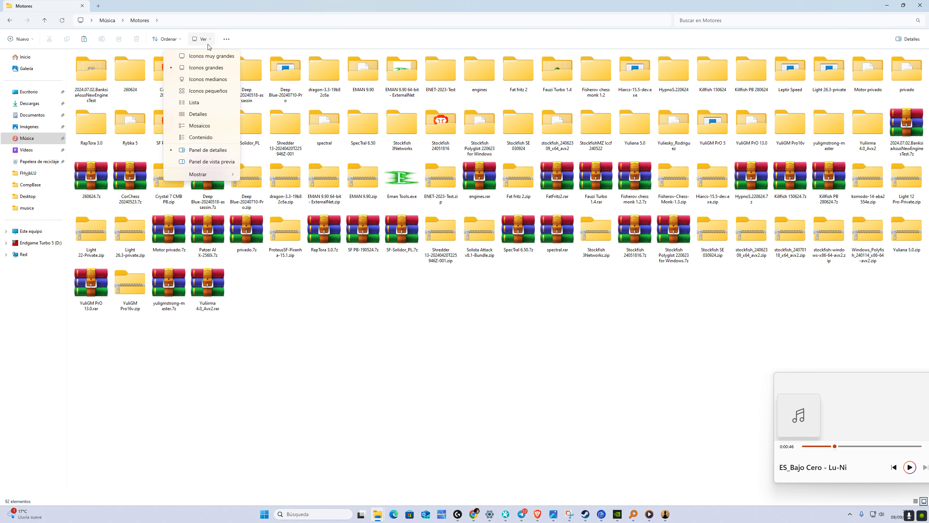
left_click(200, 102)
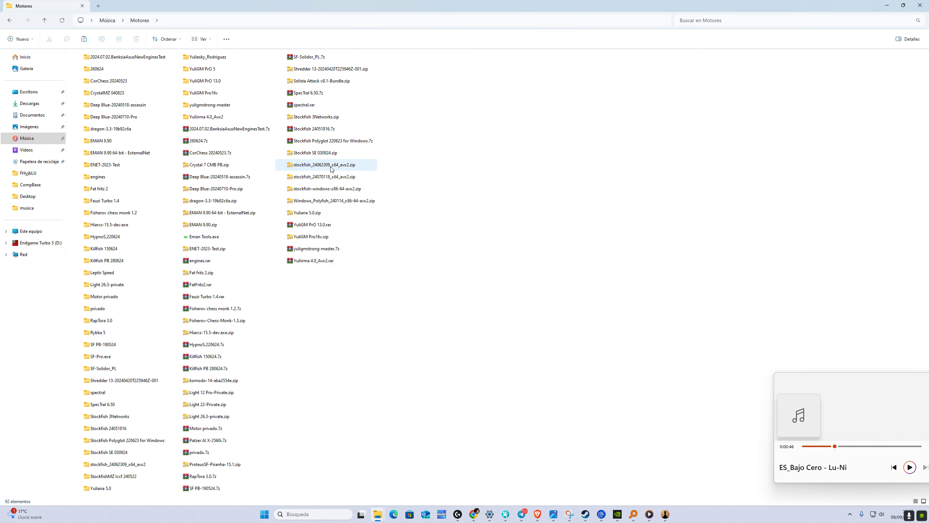
right_click(337, 143)
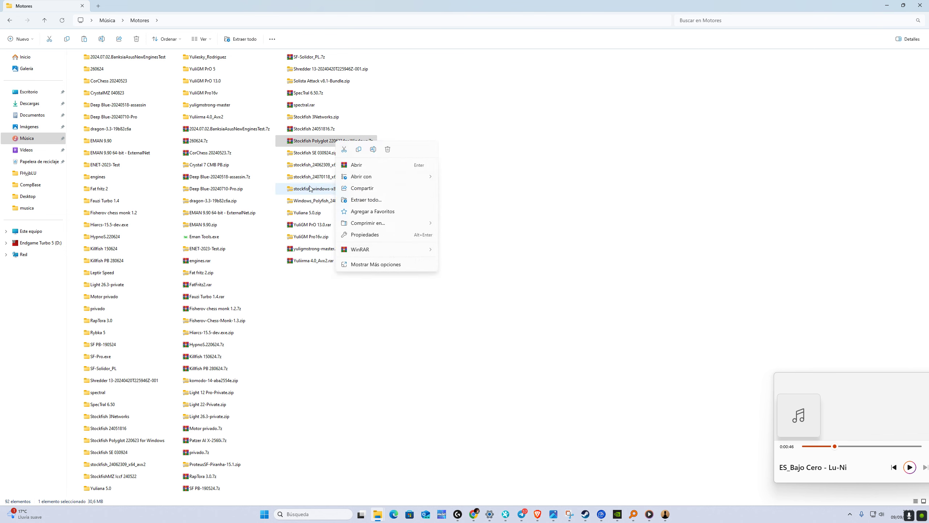
left_click(207, 41)
left_click(207, 41)
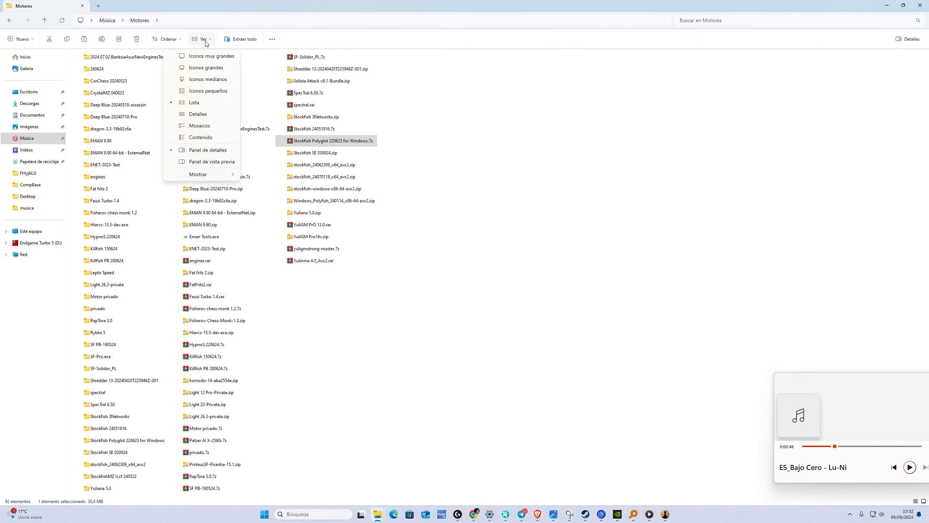
left_click(208, 58)
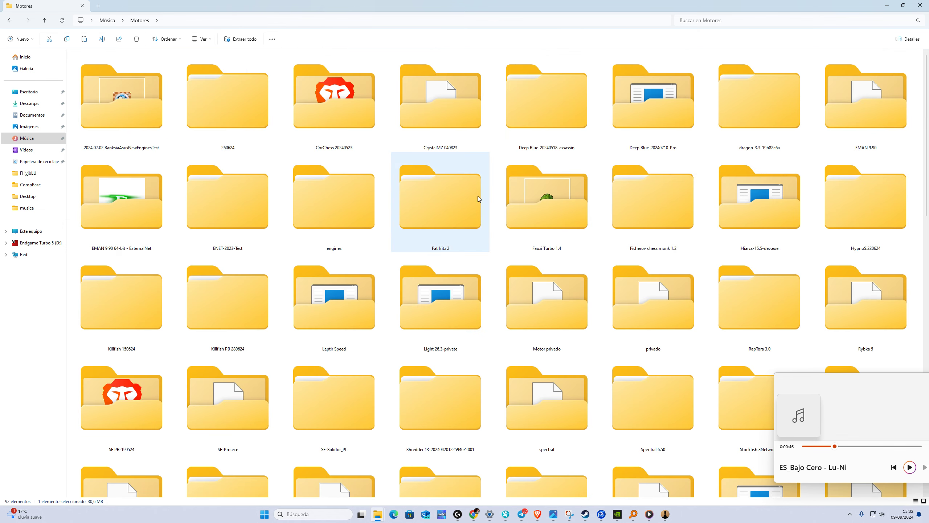
Extract stockfish-windows-x86-64-avx2.zip in the Motores folder into its own subfolder with WinRAR
scroll(534, 220, "down", 10)
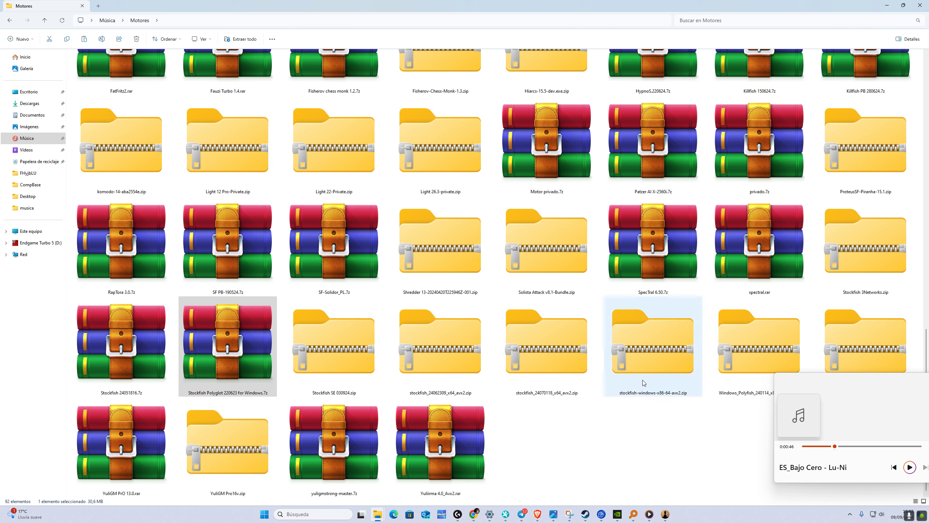
right_click(651, 349)
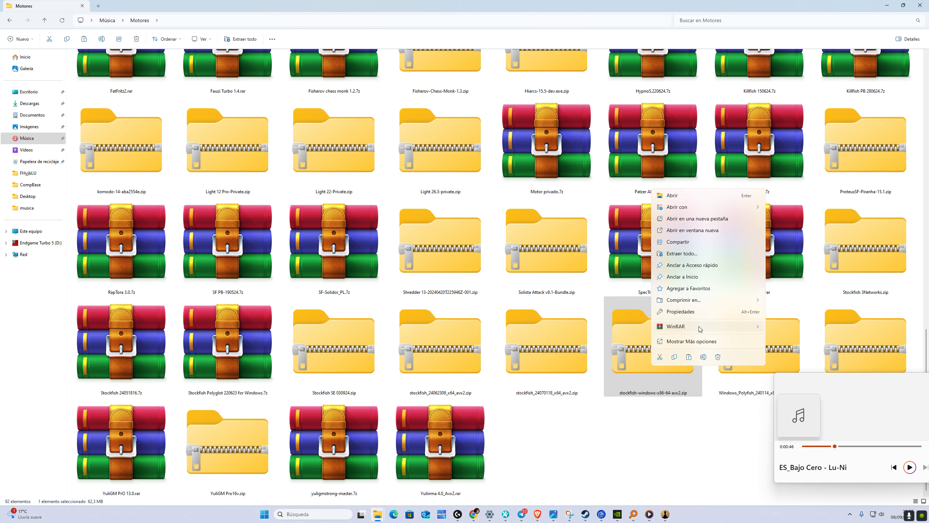
mouse_move(699, 327)
left_click(786, 350)
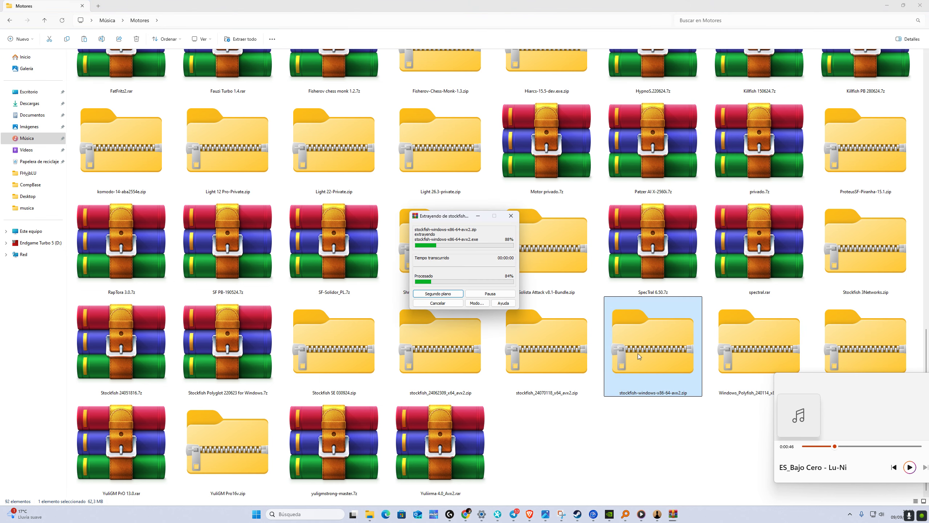
scroll(456, 321, "up", 10)
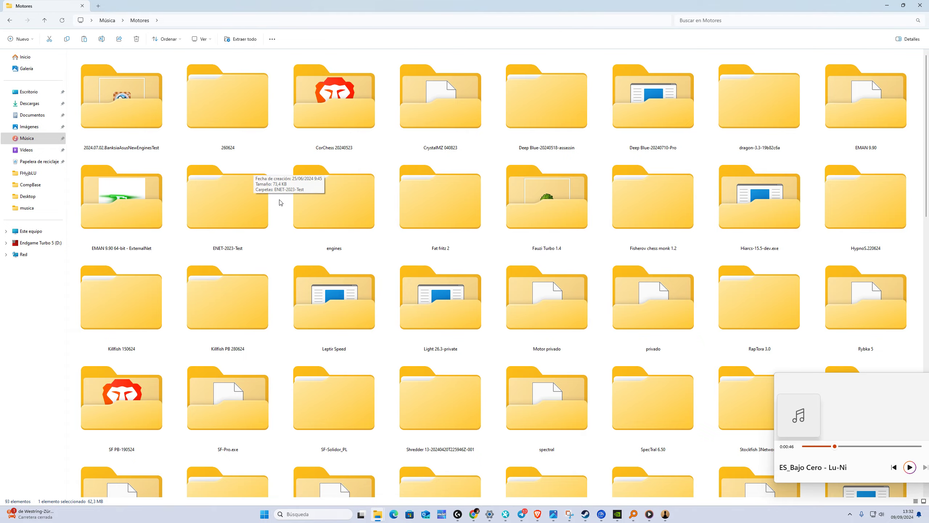
Switch to Fritz 19 and open the setup for creating a UCI engine
key("alt+Tab")
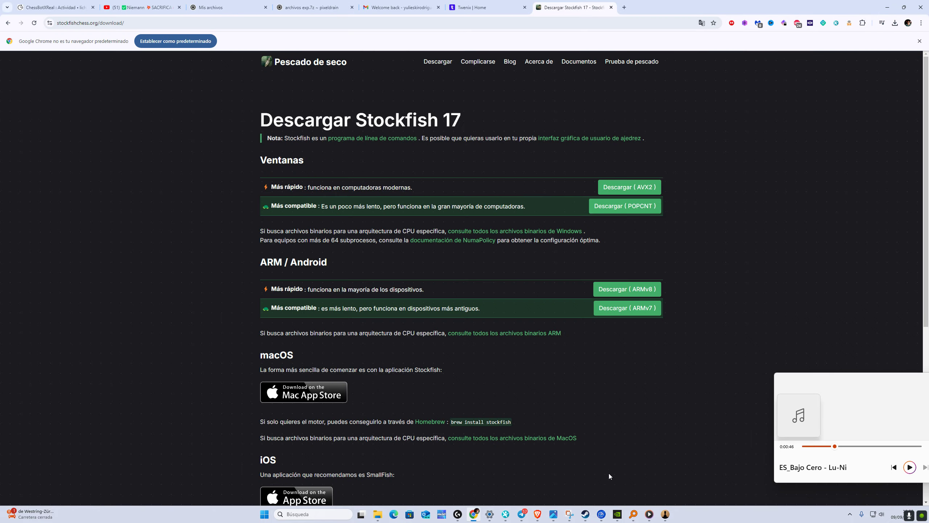
left_click(665, 513)
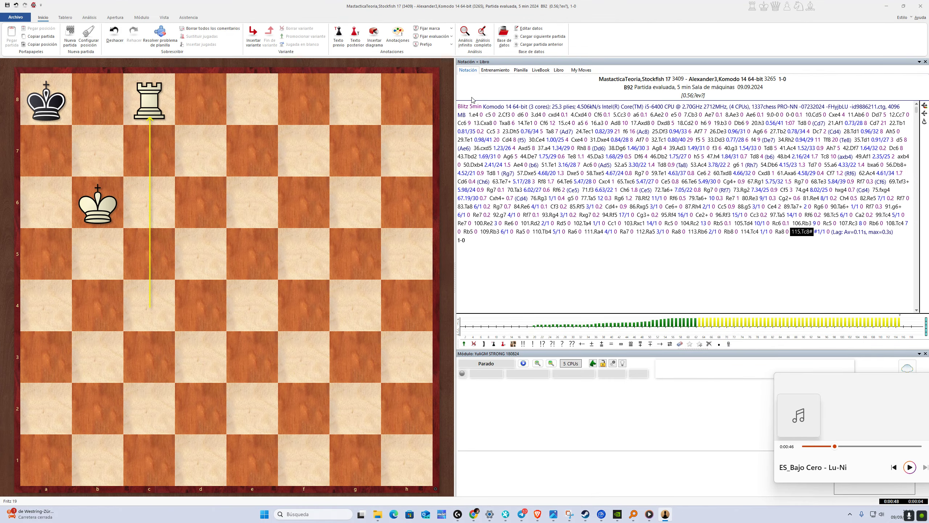
left_click(141, 17)
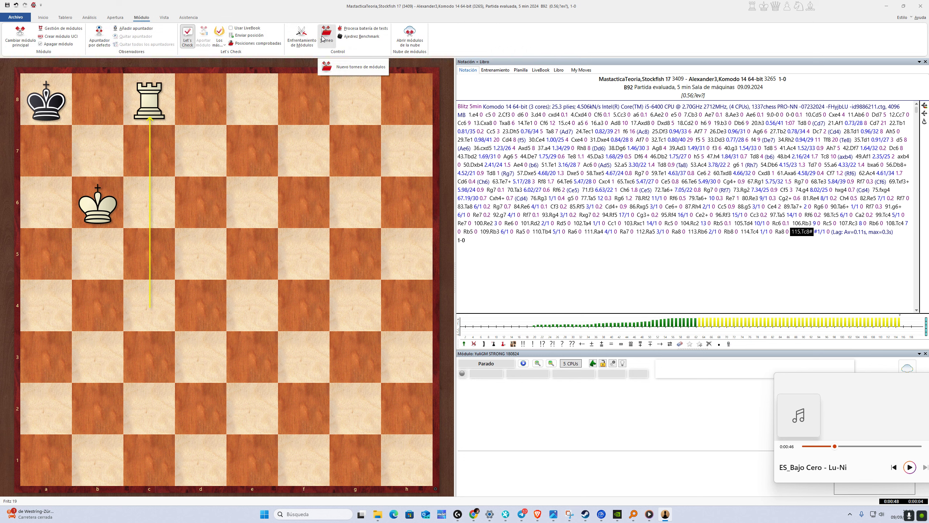
left_click(69, 37)
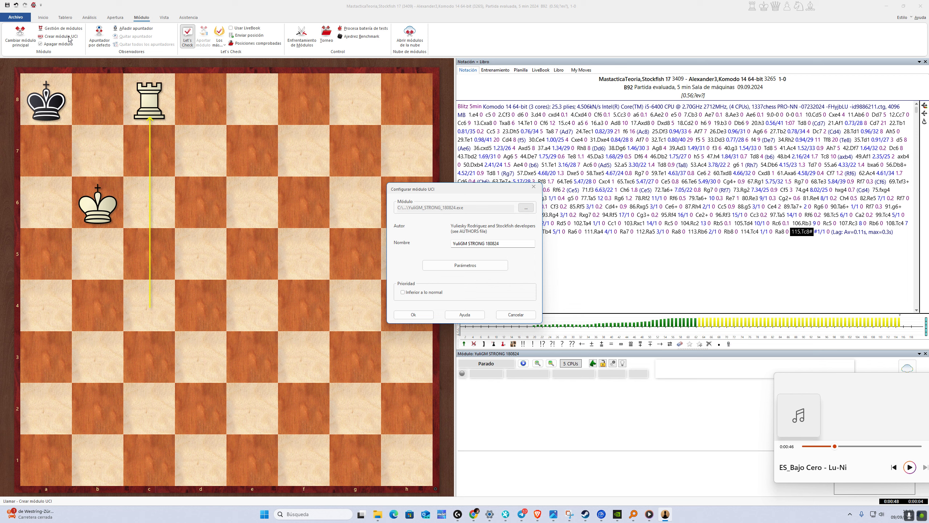
Choose the Stockfish executable from Música > Motores > stockfish-windows-x86-64-avx2 > stockfish as the UCI engine file
left_click(525, 208)
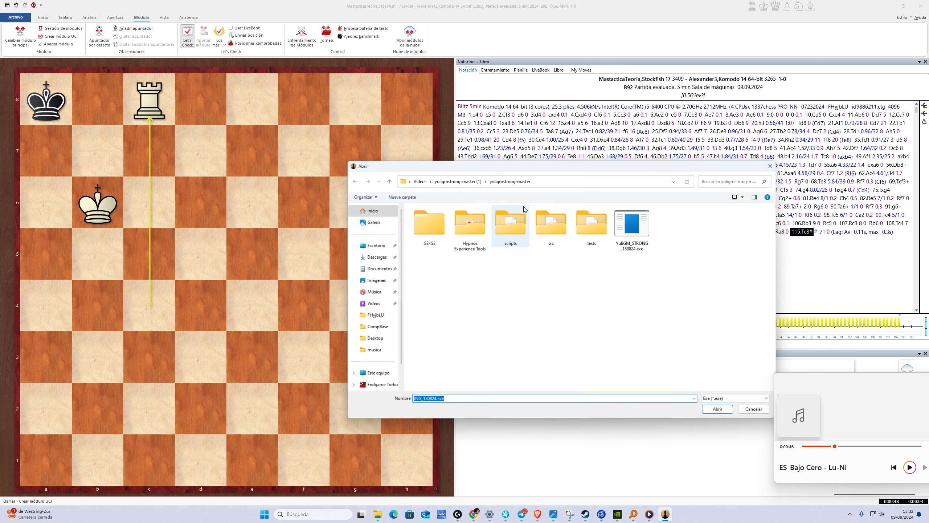
left_click(375, 293)
left_click(428, 290)
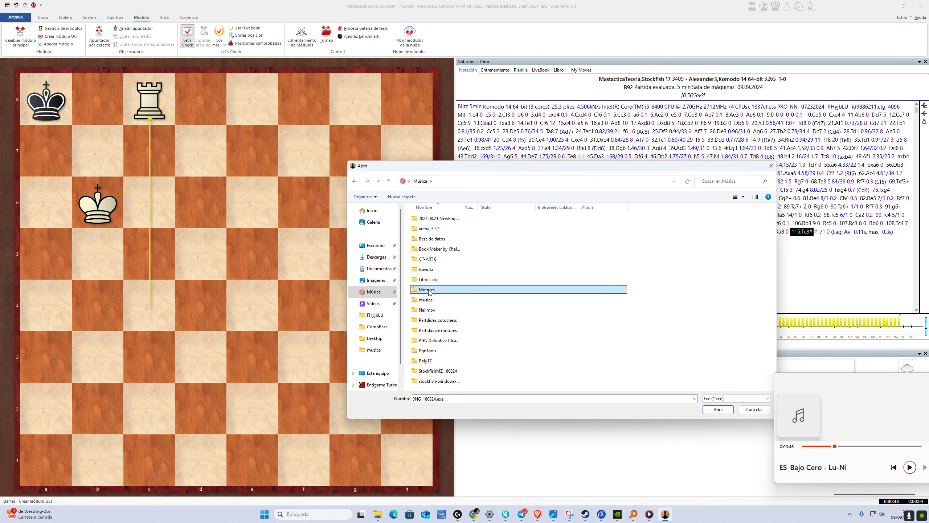
double_click(429, 290)
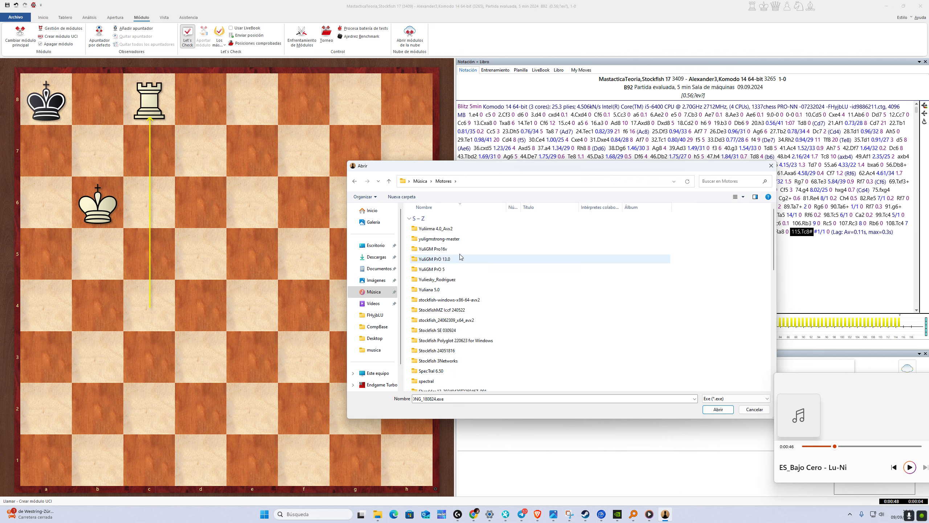
double_click(445, 301)
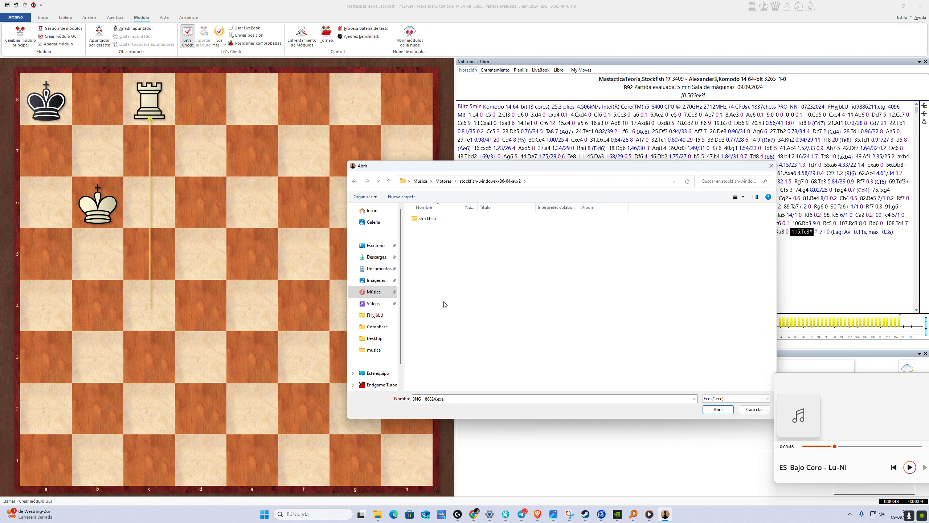
double_click(426, 219)
double_click(434, 241)
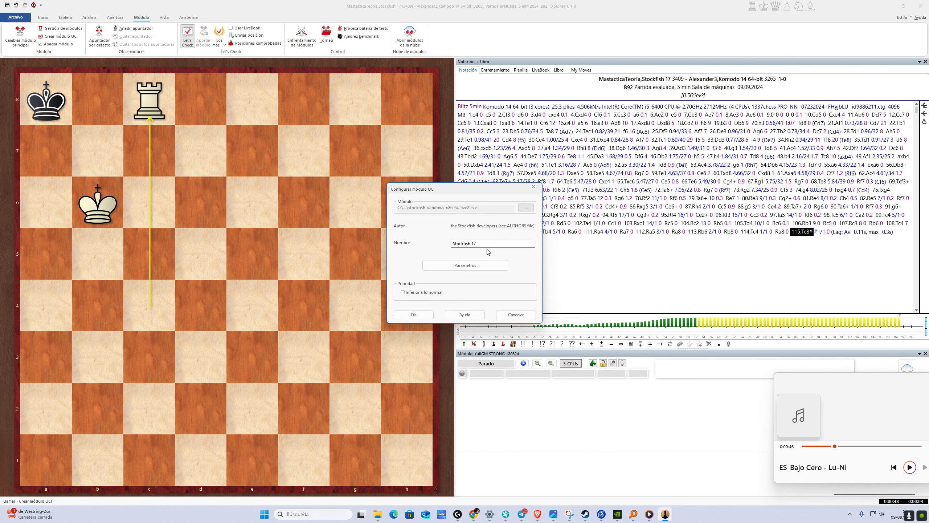
Set the Move Overhead parameter of Stockfish 17 to 600
left_click(462, 265)
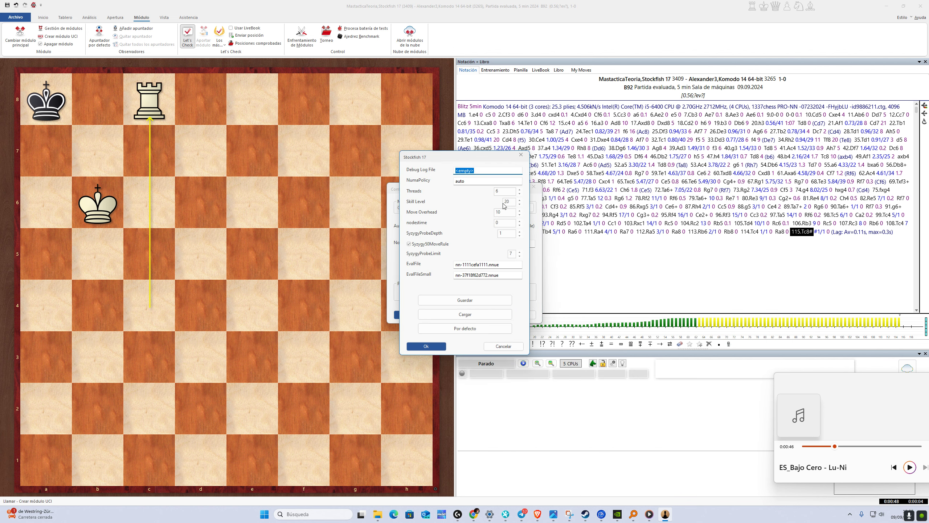
double_click(510, 212)
type("600")
left_click(426, 346)
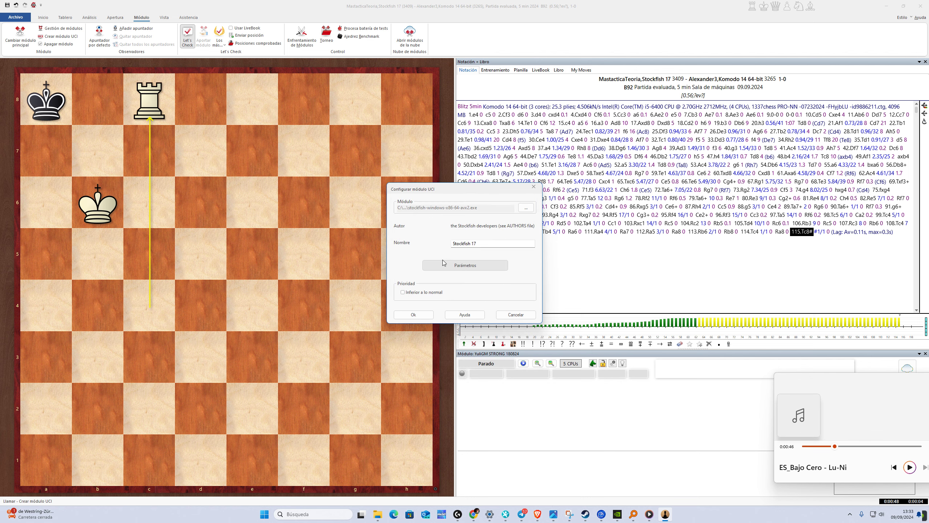
Try to save the Stockfish 17 engine and cancel the UCI engine setup
left_click(419, 315)
left_click(492, 280)
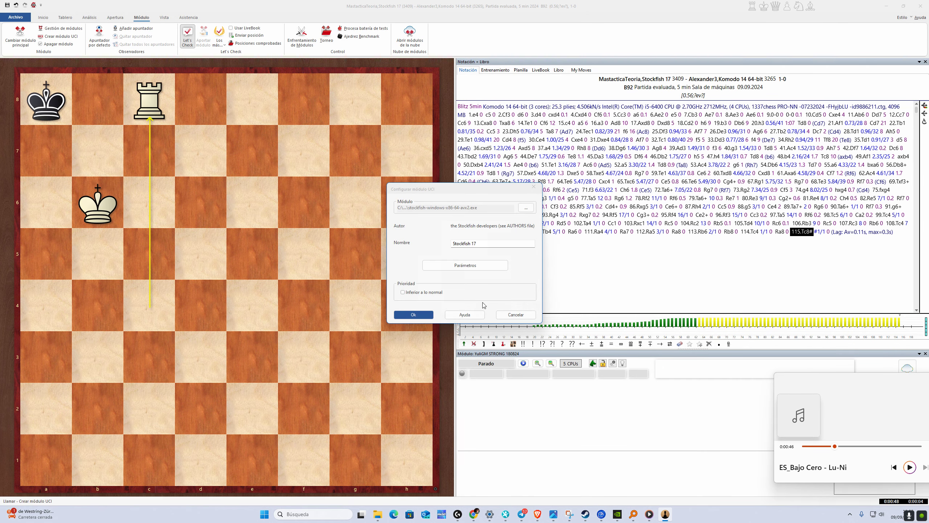
left_click(516, 315)
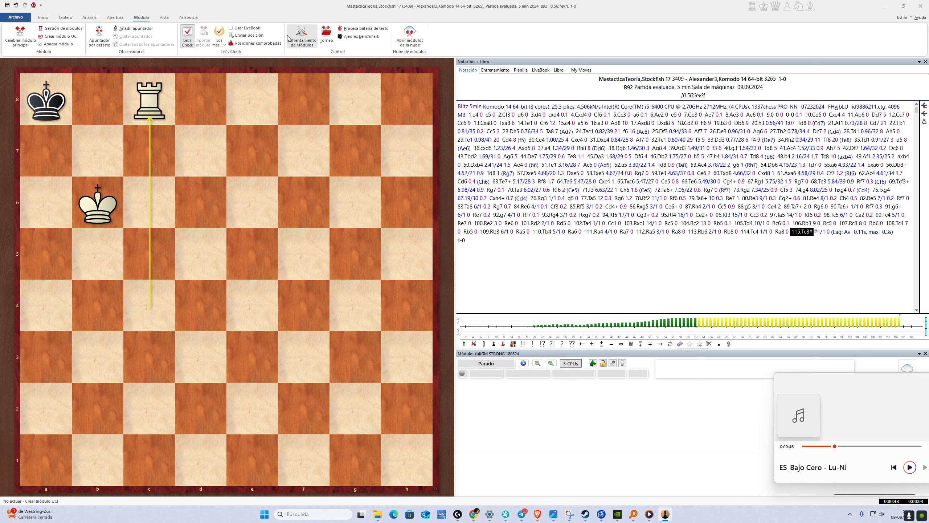
Start a new engine match in a match file named "libros tematicos" in the CompBase folder
left_click(334, 35)
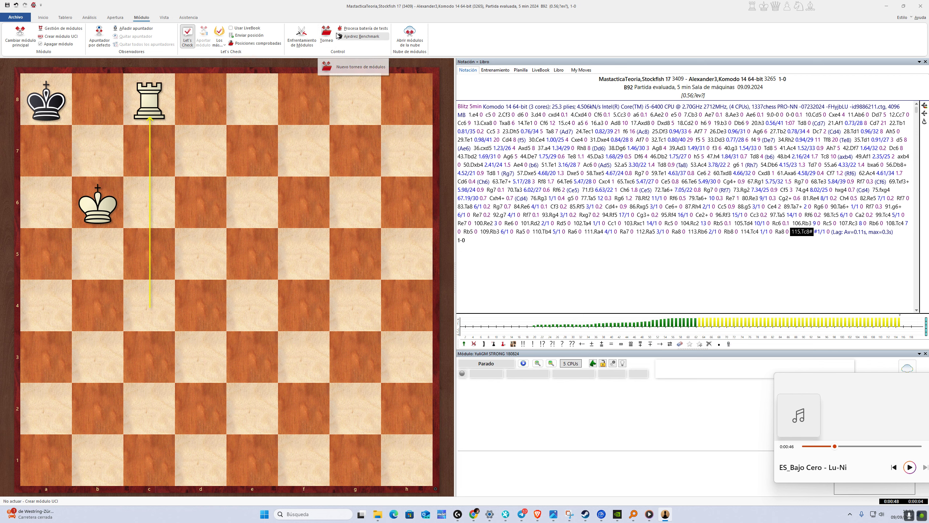
left_click(353, 67)
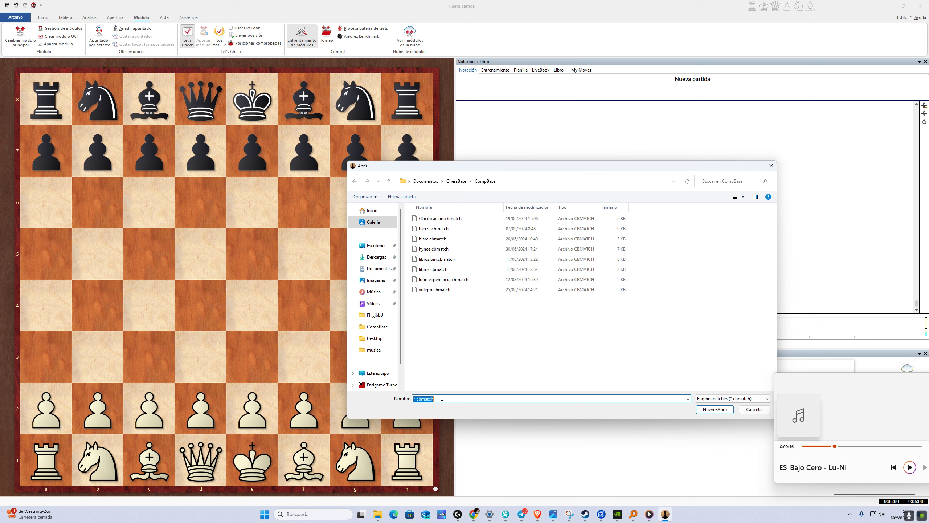
type("libr")
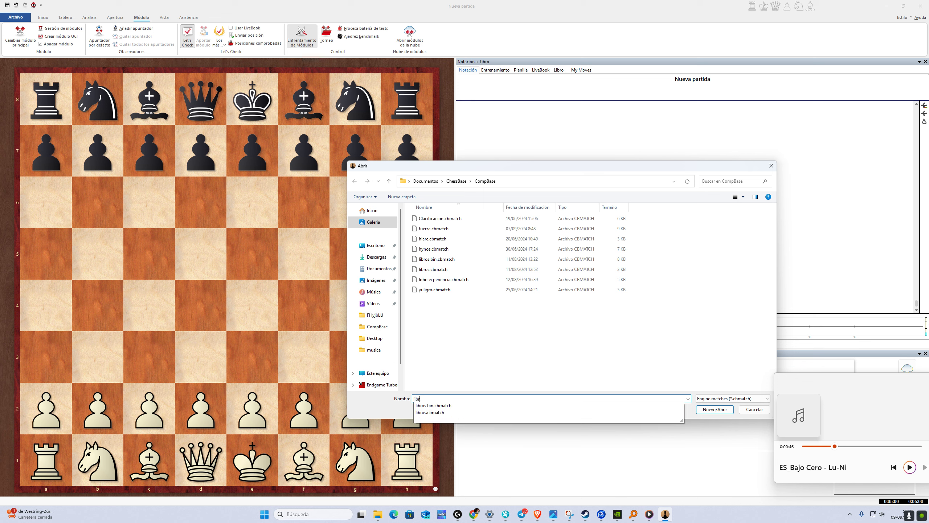
type("os tematicos")
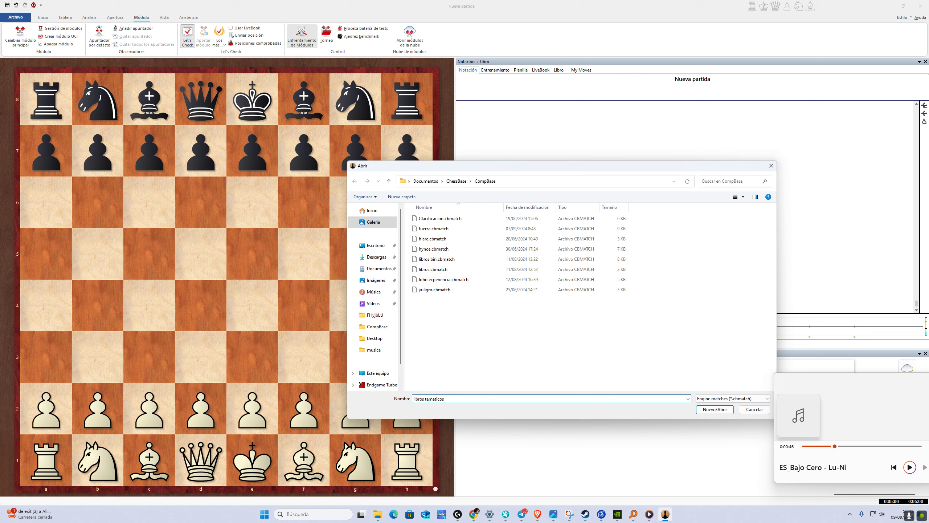
left_click(720, 411)
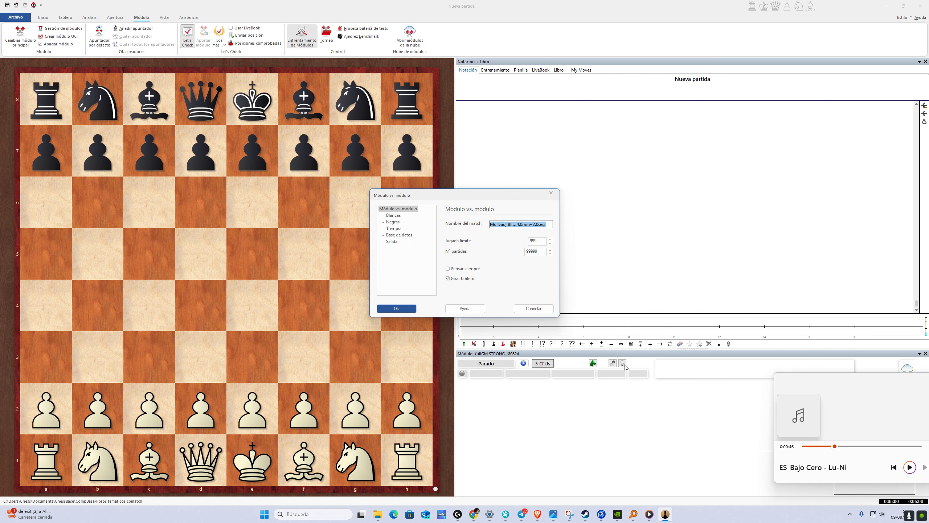
Assign Stockfish 17 as the White engine of the match, accepting its advanced settings with a hash size of 1024
left_click(397, 216)
left_click(475, 228)
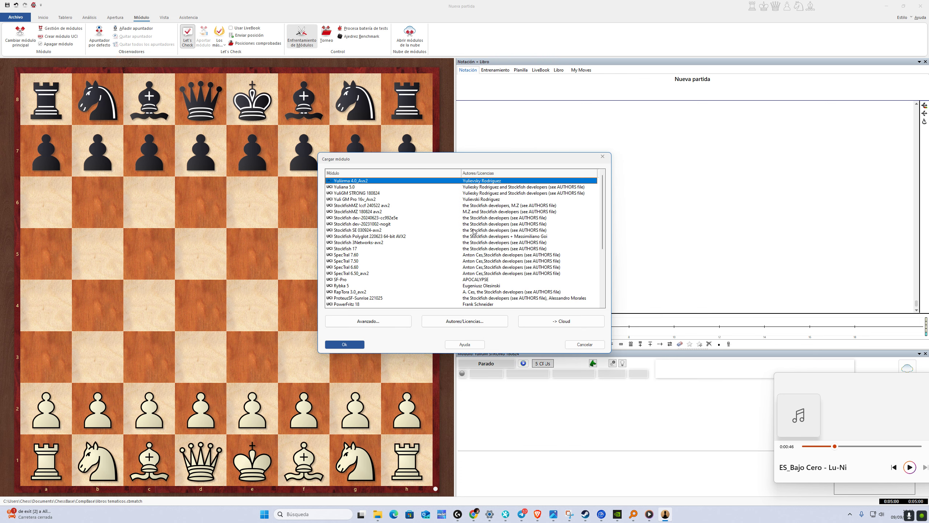
left_click(352, 249)
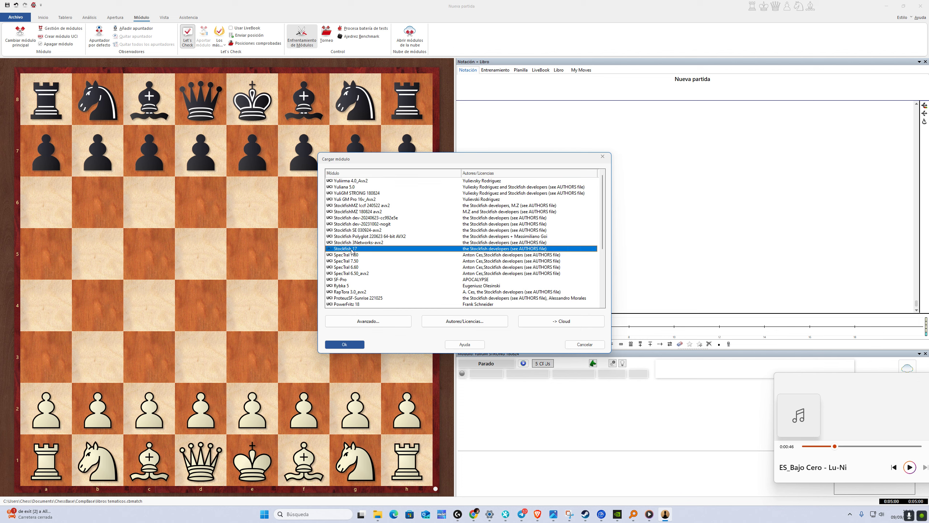
left_click(382, 321)
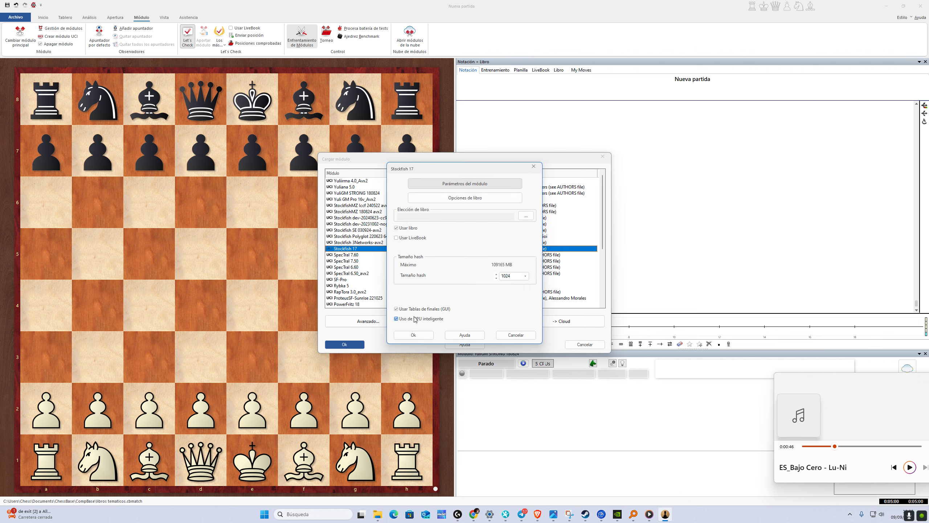
left_click(414, 335)
left_click(346, 344)
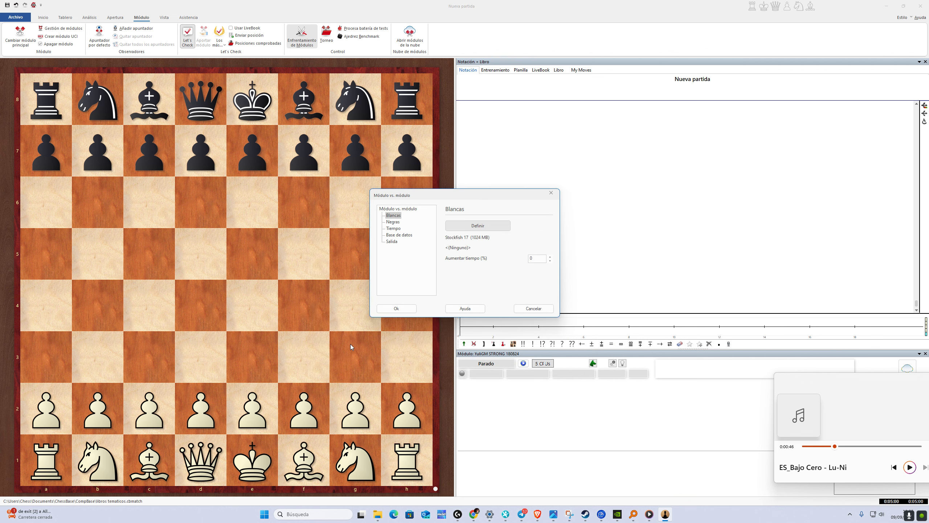
Assign YuliGM STRONG 180824 as the Black engine, reviewing and accepting its engine parameters and advanced settings
left_click(477, 226)
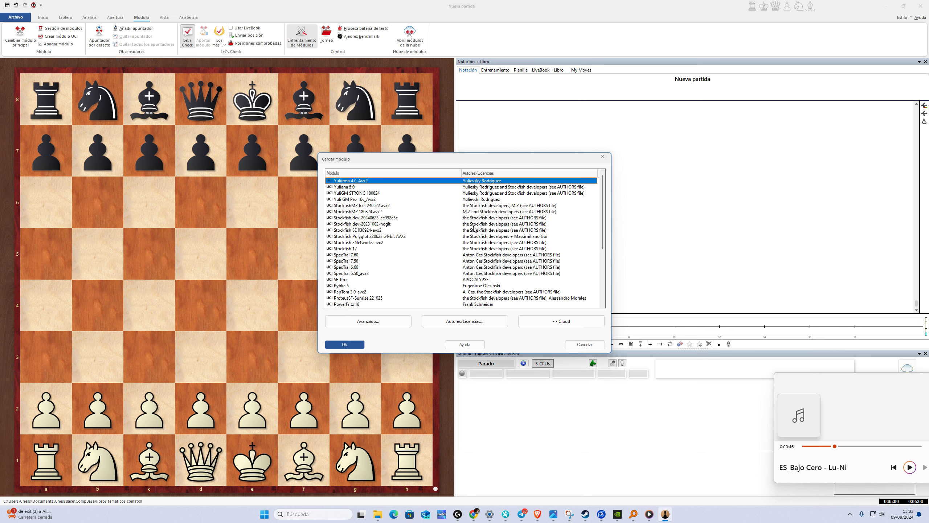
key("Down")
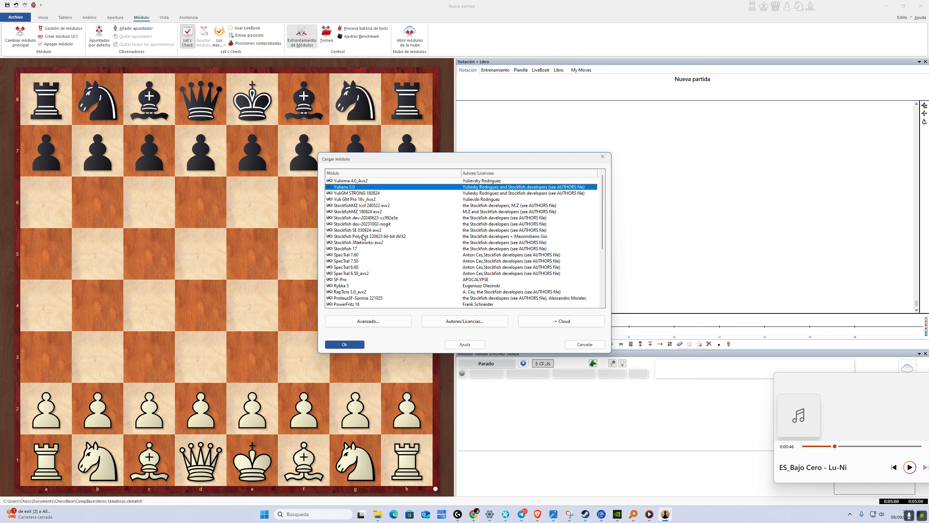
left_click(370, 200)
left_click(370, 193)
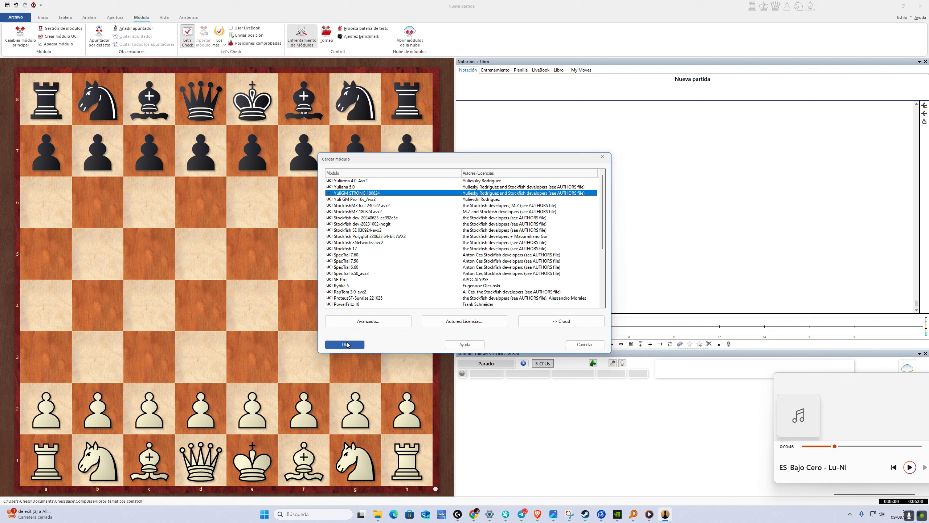
left_click(376, 320)
left_click(462, 184)
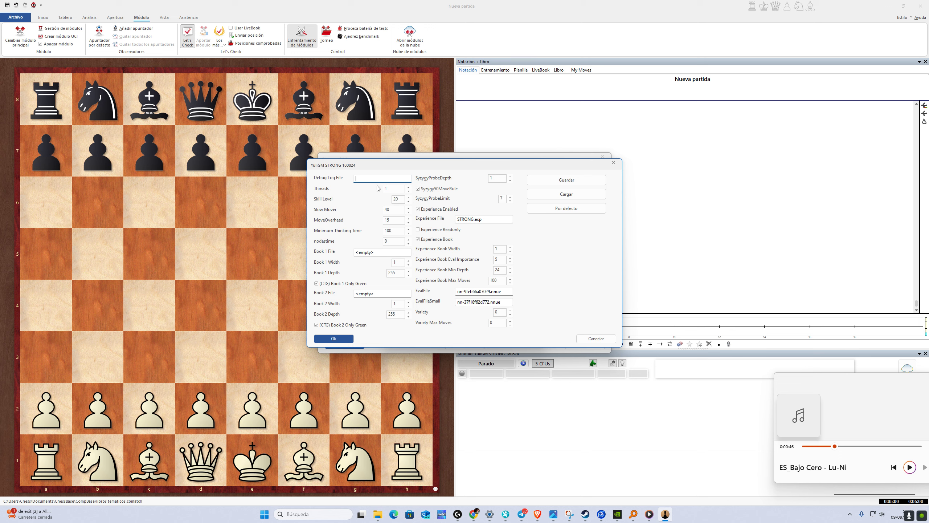
left_click(339, 341)
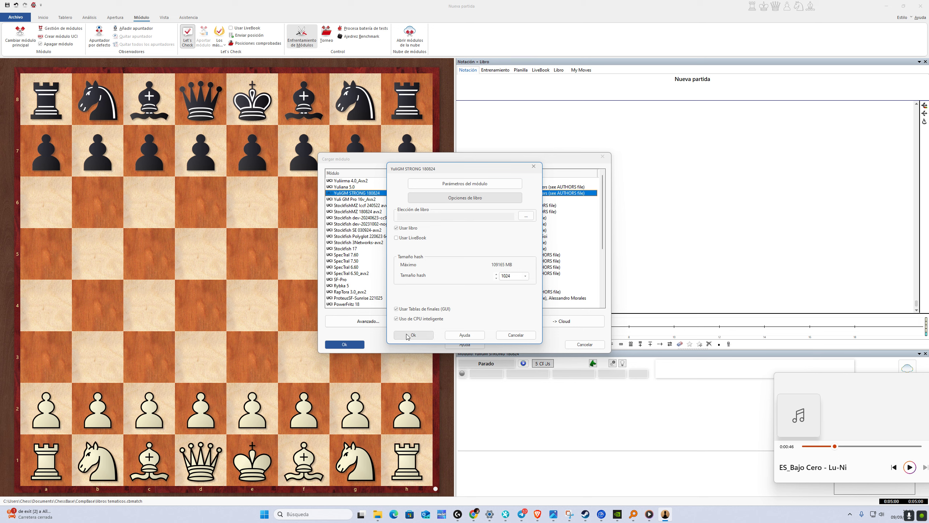
left_click(419, 335)
left_click(344, 344)
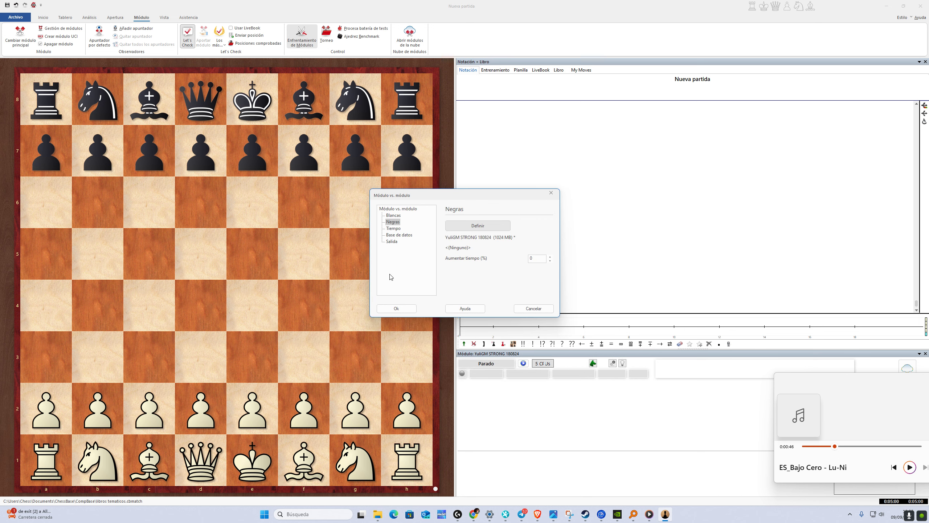
Set the match's blitz time control to 2 minutes with a 1-second increment per move
left_click(393, 228)
left_click(475, 259)
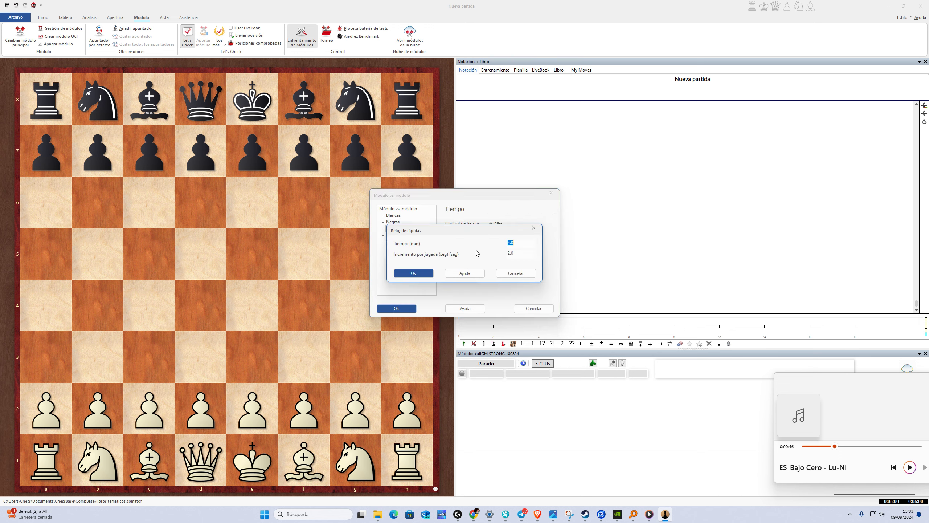
type("2")
type("1")
left_click(425, 272)
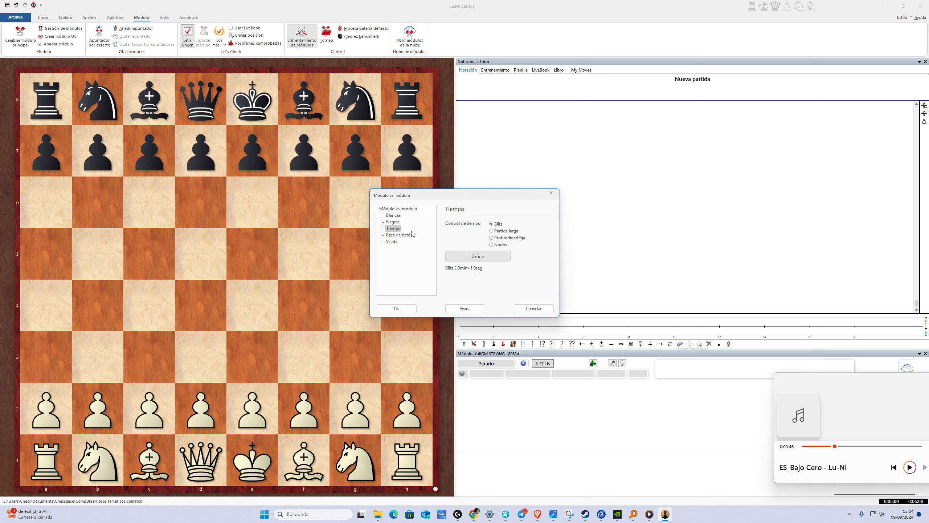
Limit the engine match to 5 games and check its general settings
left_click(392, 235)
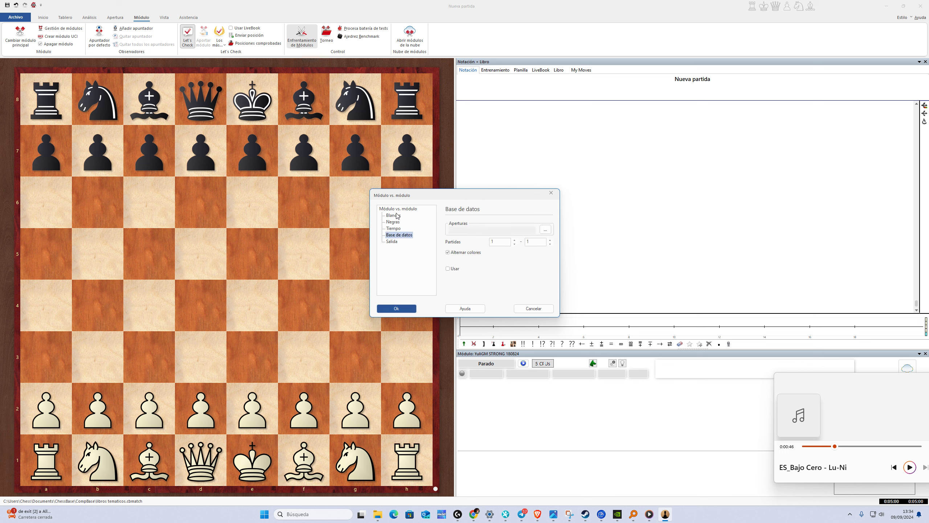
left_click(397, 208)
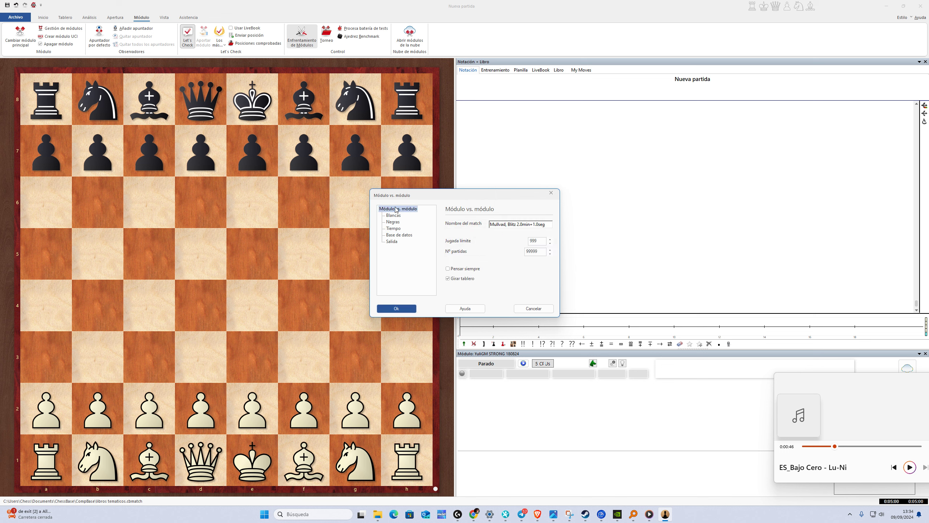
double_click(536, 252)
type("5")
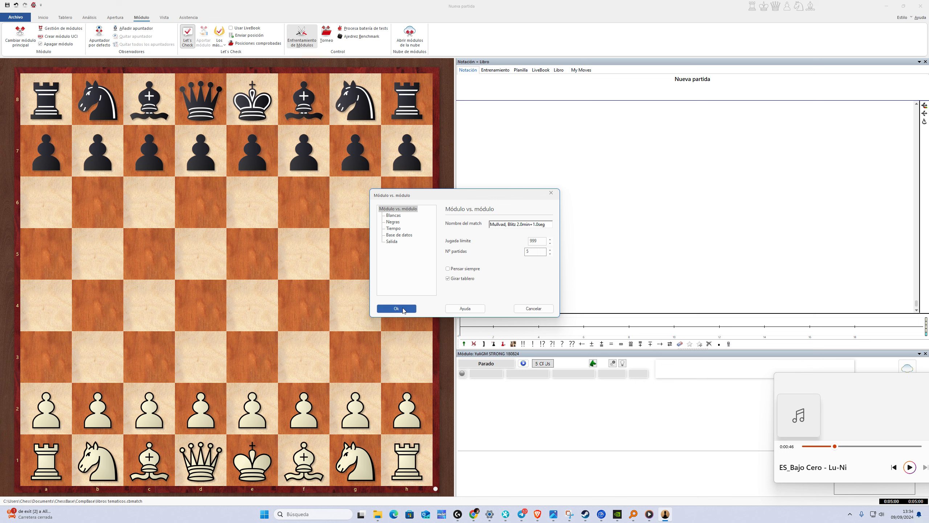
left_click_drag(425, 199, 532, 168)
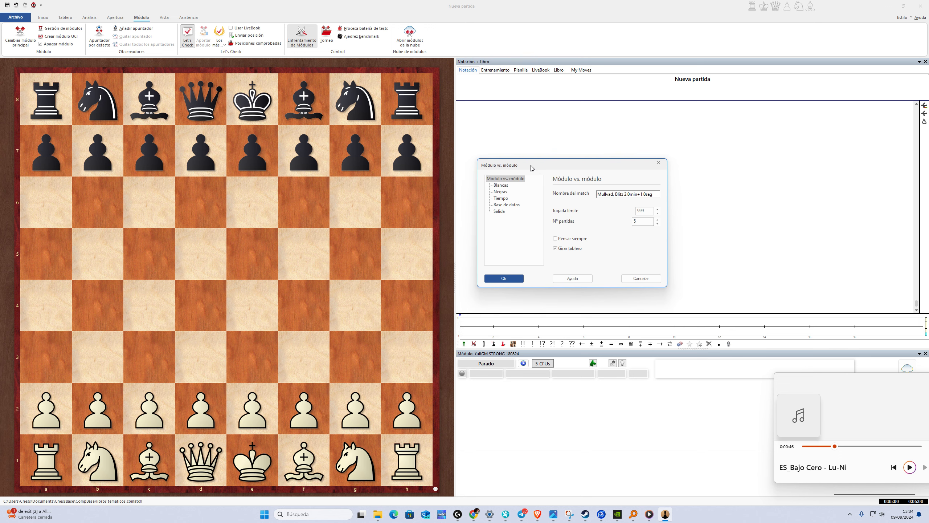
left_click(511, 186)
left_click(512, 180)
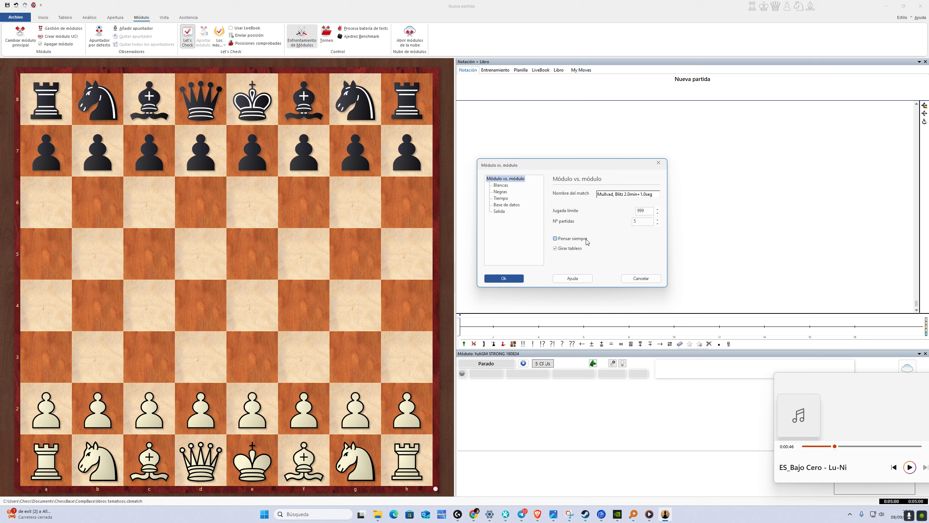
Replace the White engine of the match with YuliGM STRONG 180824
left_click(501, 185)
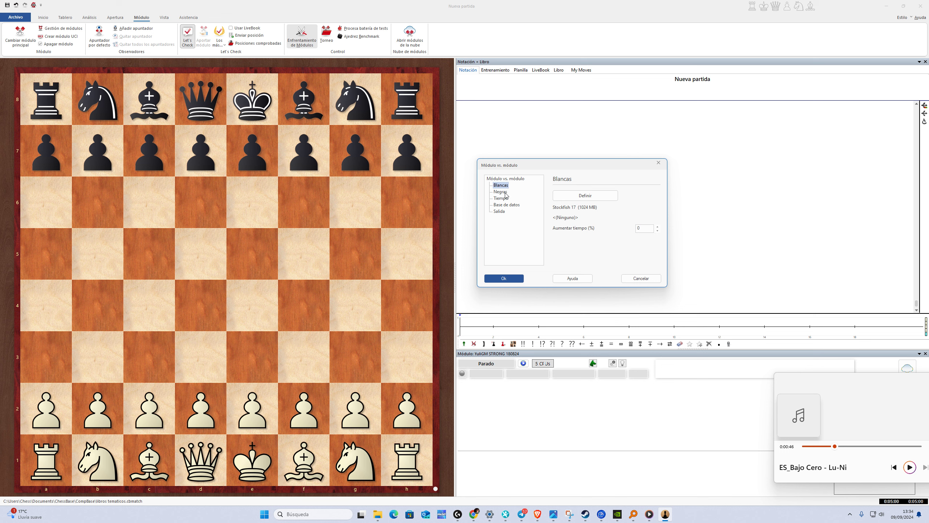
left_click(574, 196)
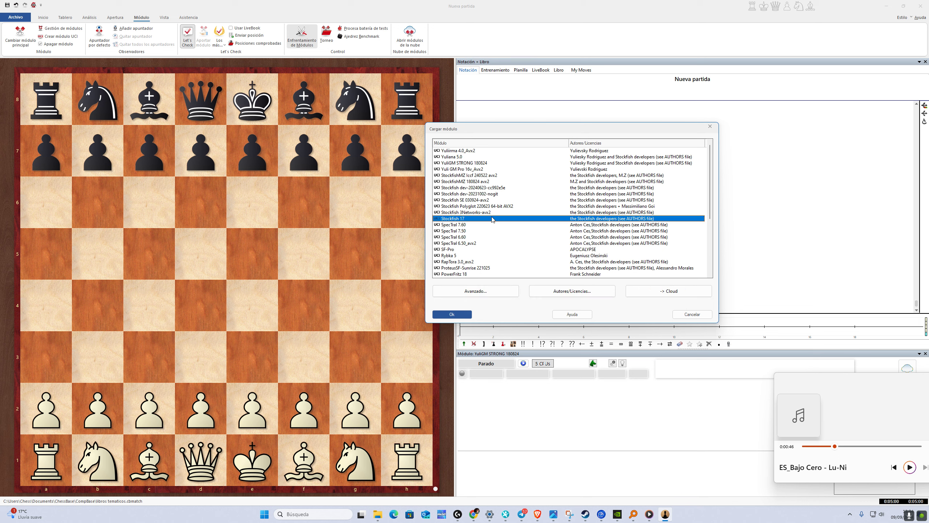
left_click(473, 158)
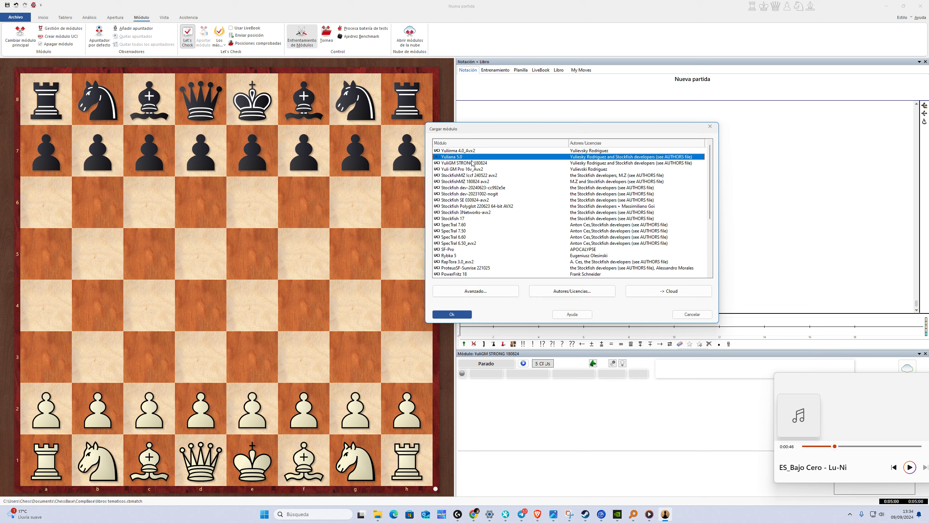
left_click(473, 163)
left_click(452, 314)
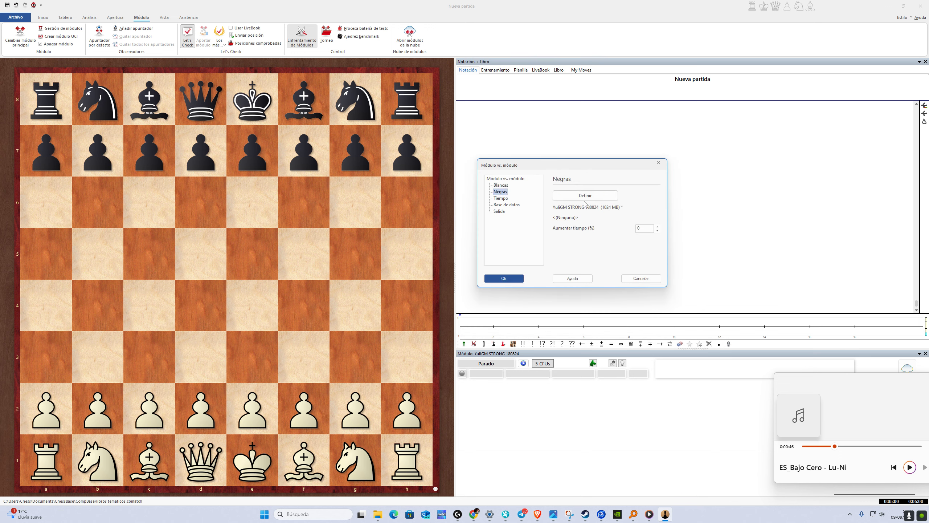
Replace the Black engine of the match with Stockfish 17
left_click(585, 196)
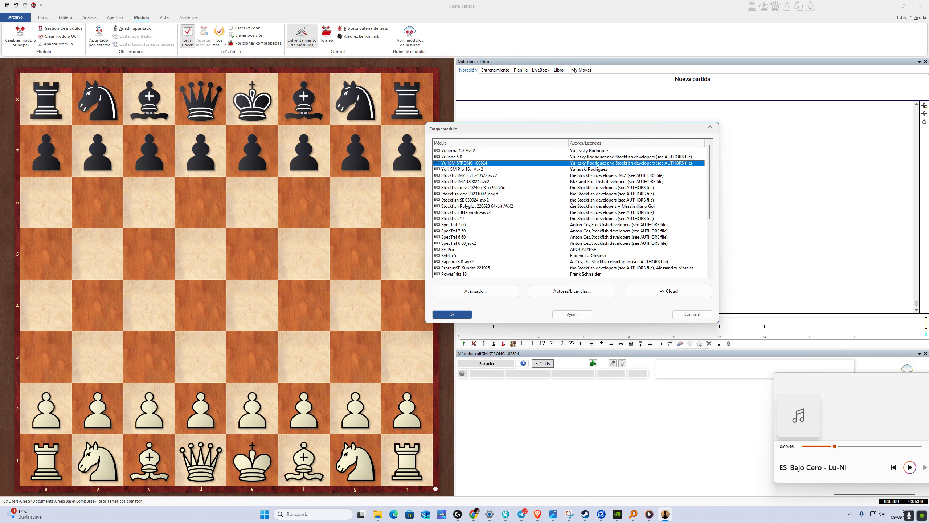
left_click(456, 219)
key("Return")
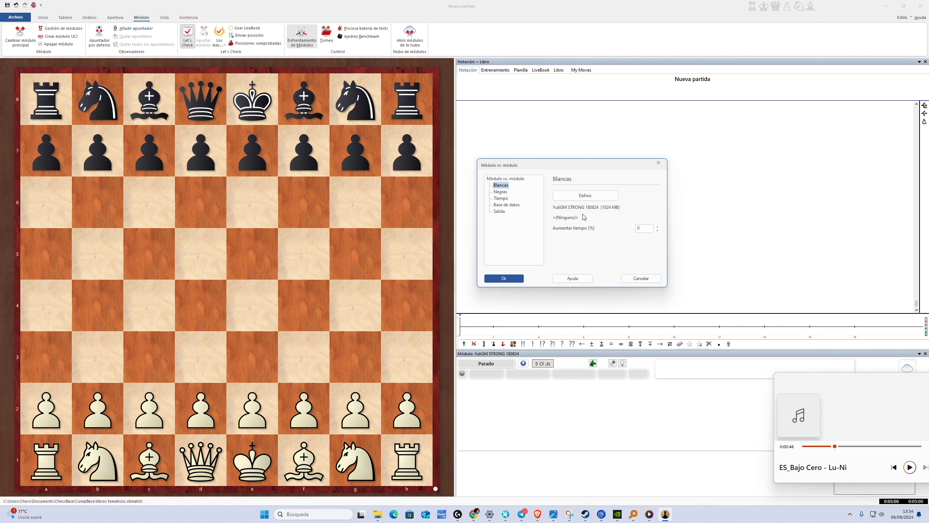
left_click(511, 193)
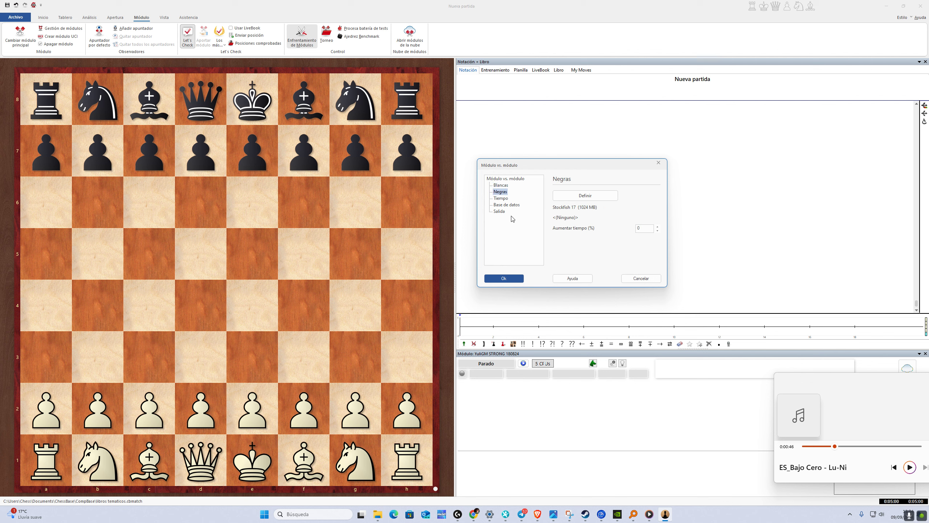
Turn off board flipping (Girar tablero) in the general match settings and start the engine match
left_click(514, 179)
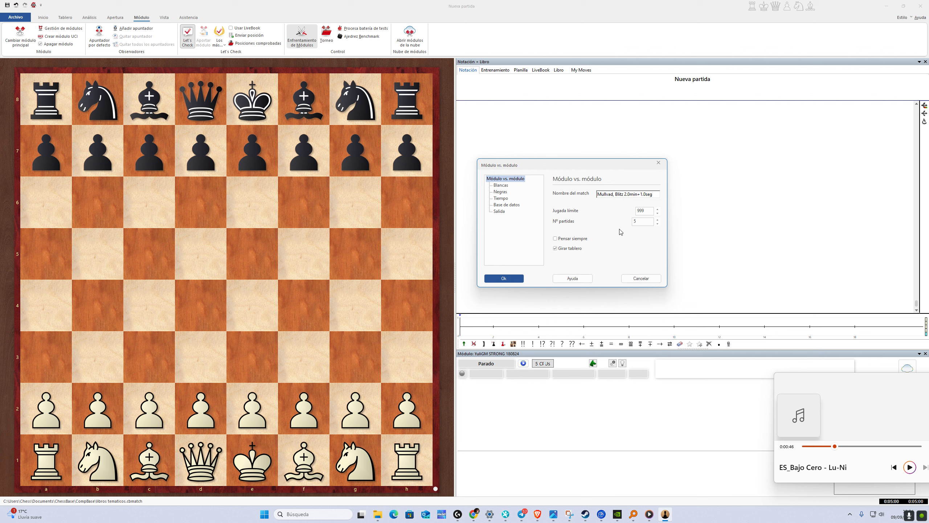
left_click(565, 250)
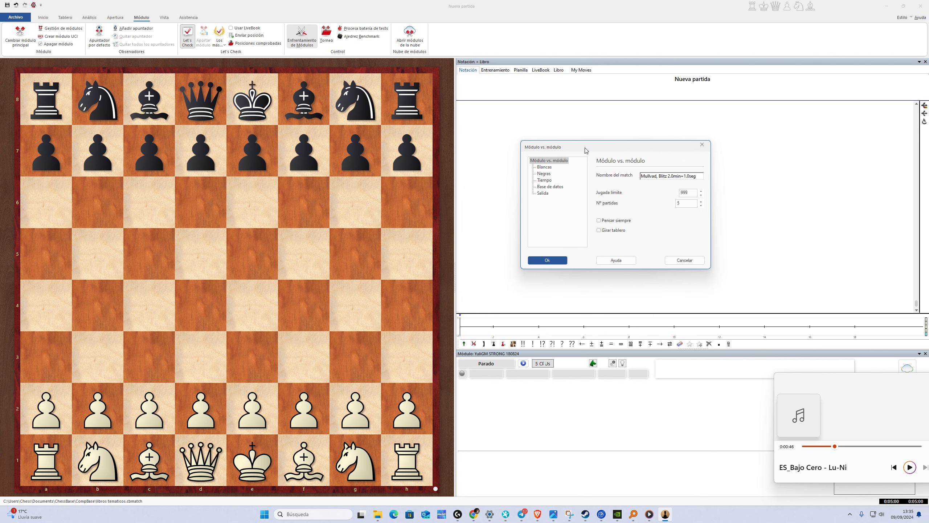
left_click(547, 261)
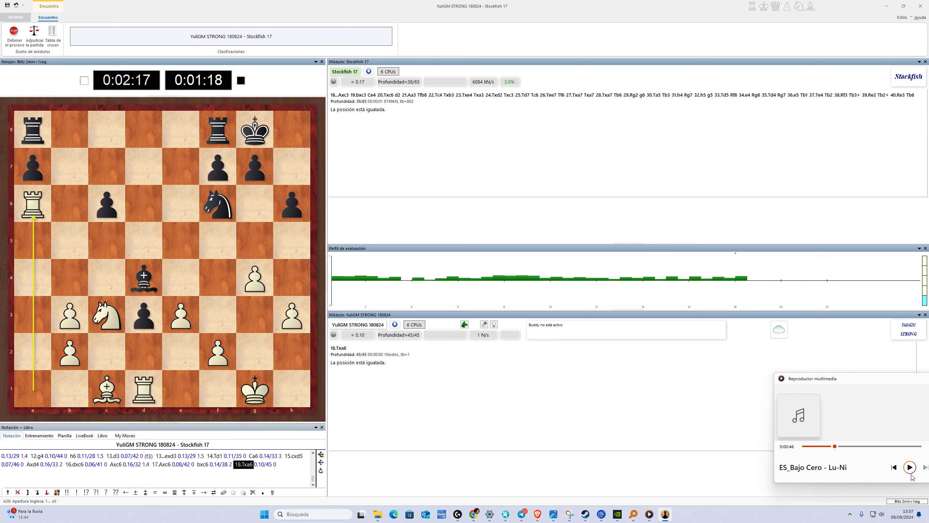
Play the song in the media player, lower the system volume, and move the player window fully into view
left_click(913, 471)
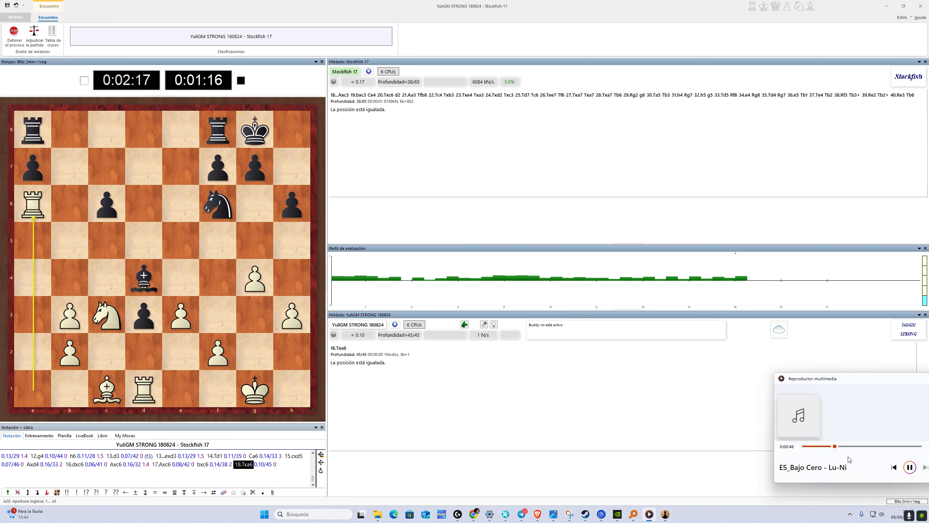
left_click_drag(842, 378, 680, 339)
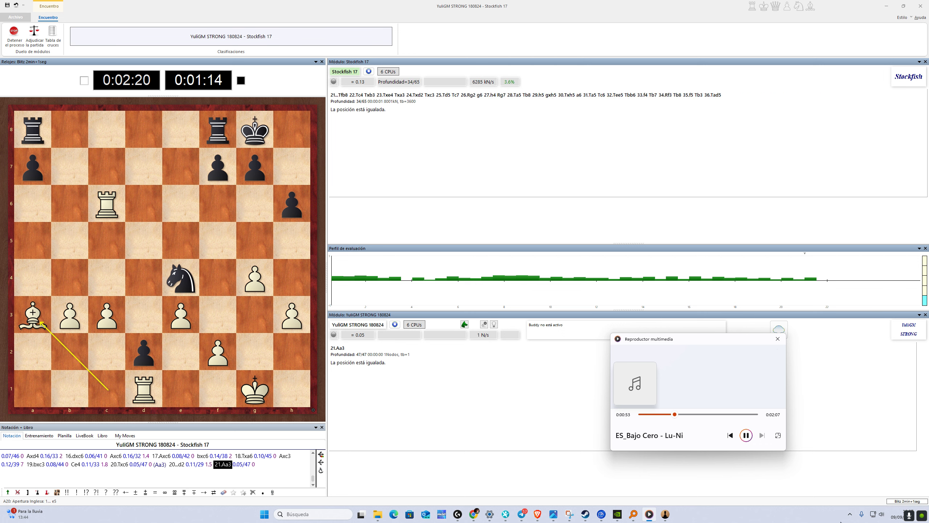
left_click(877, 515)
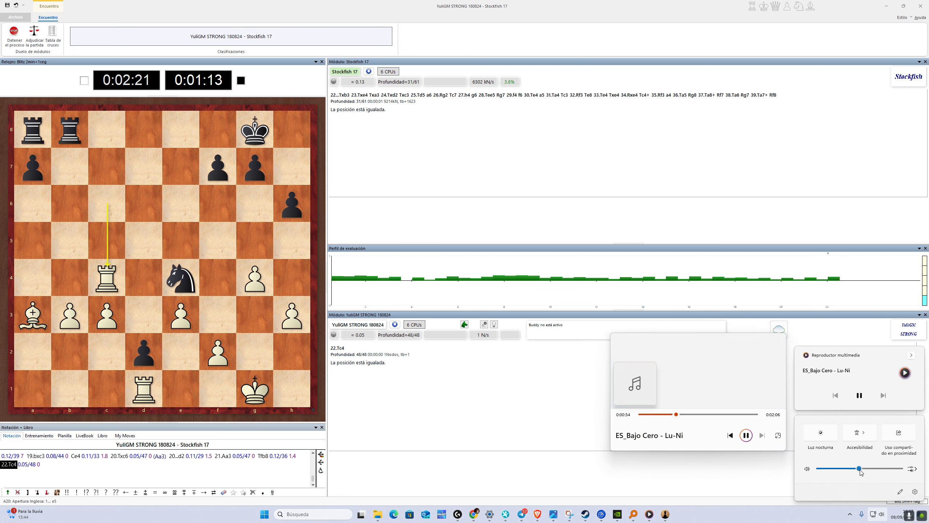
left_click_drag(849, 471, 845, 470)
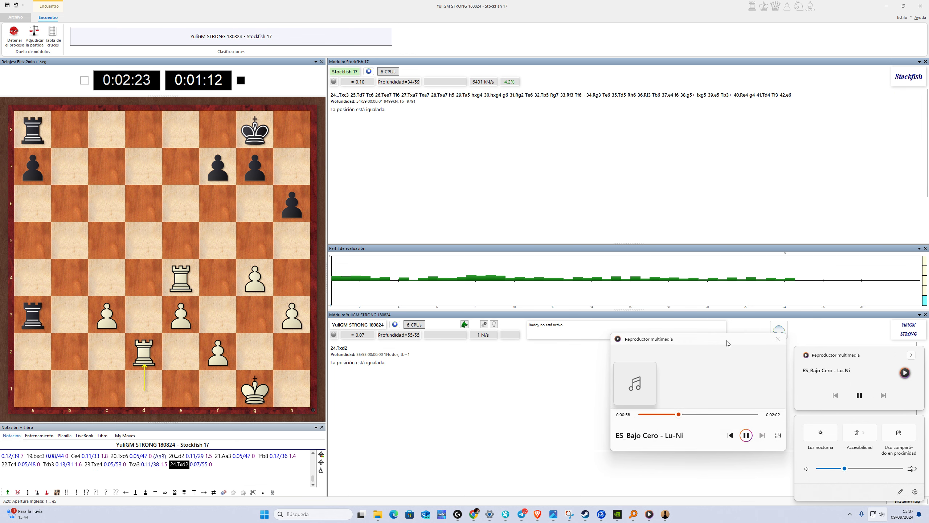
left_click_drag(739, 345, 858, 398)
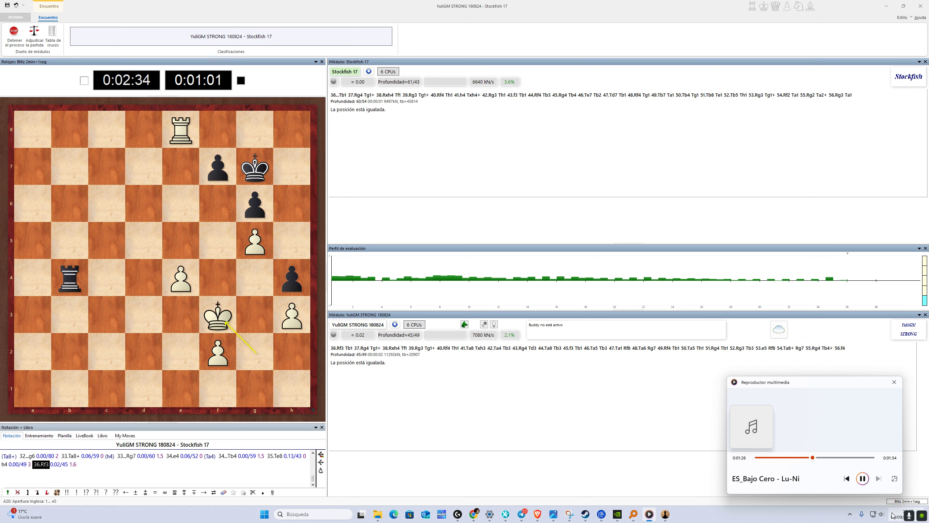
Check the system volume and pause the song in the media player
left_click(876, 514)
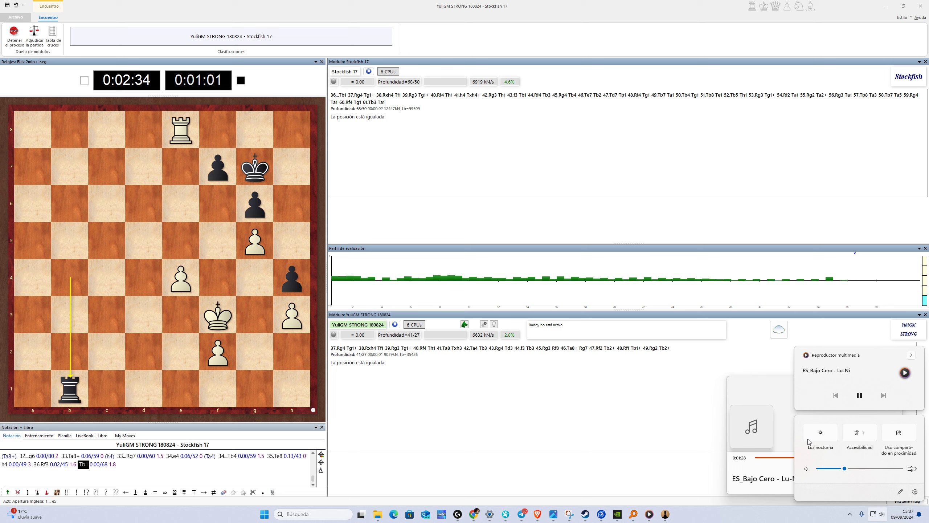
left_click(780, 401)
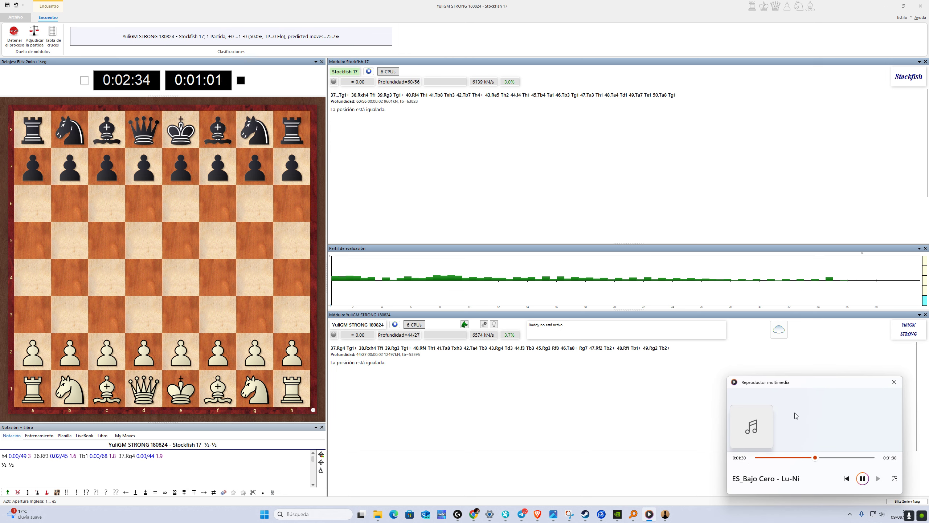
left_click(863, 480)
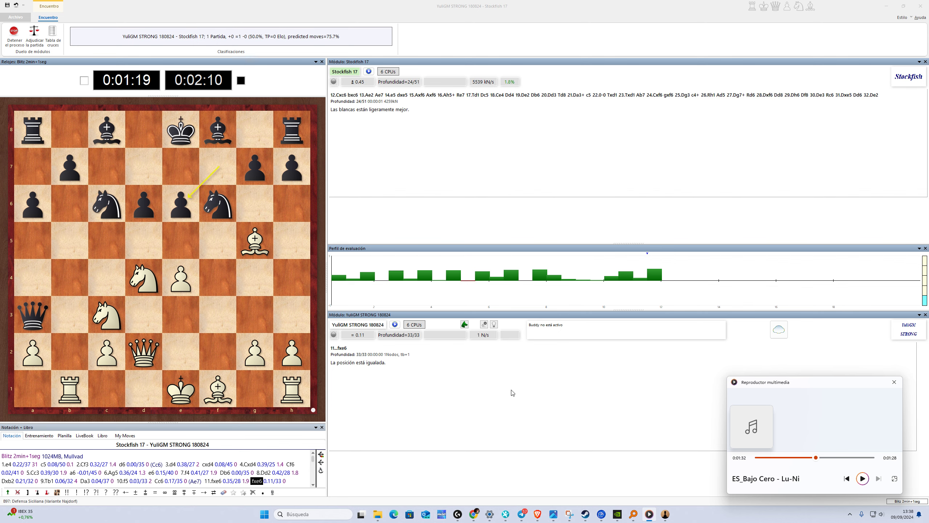
Stop the running engine match and bring up the yuligmstrong-master folder in File Explorer
left_click(24, 33)
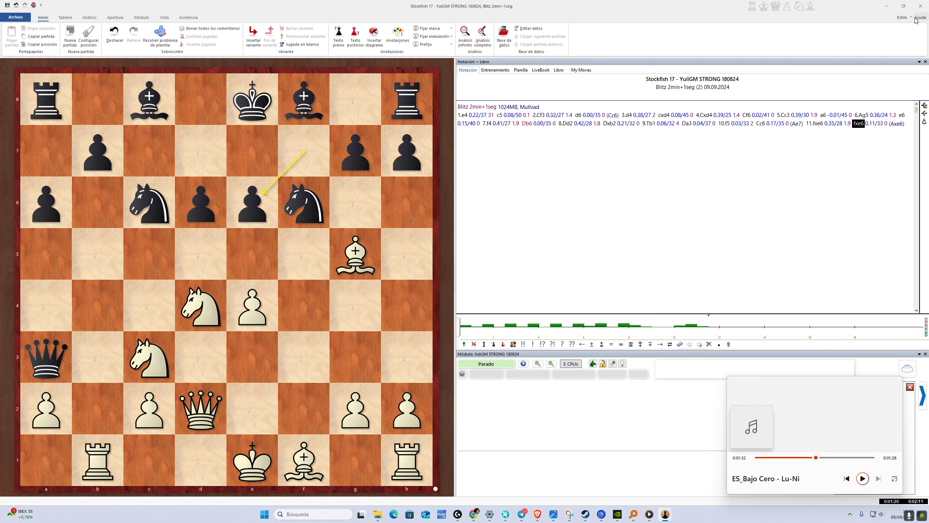
mouse_move(901, 4)
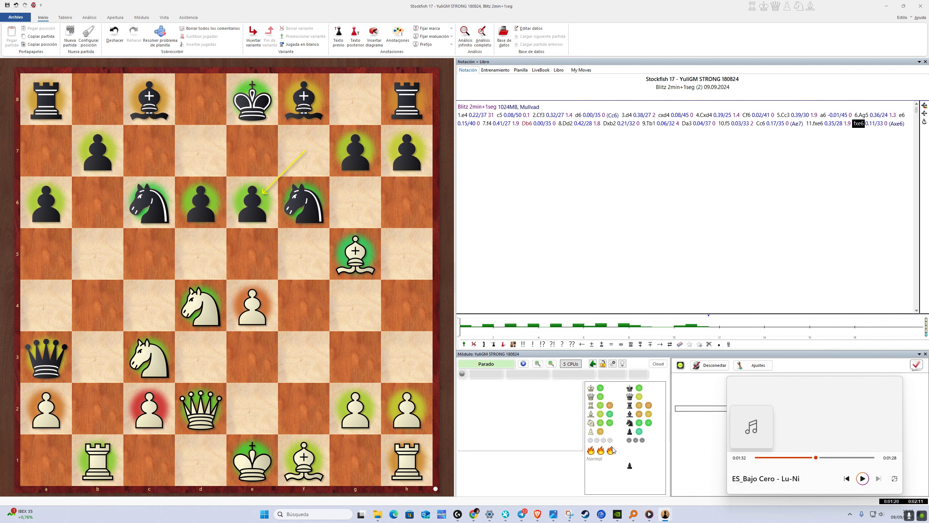
mouse_move(380, 517)
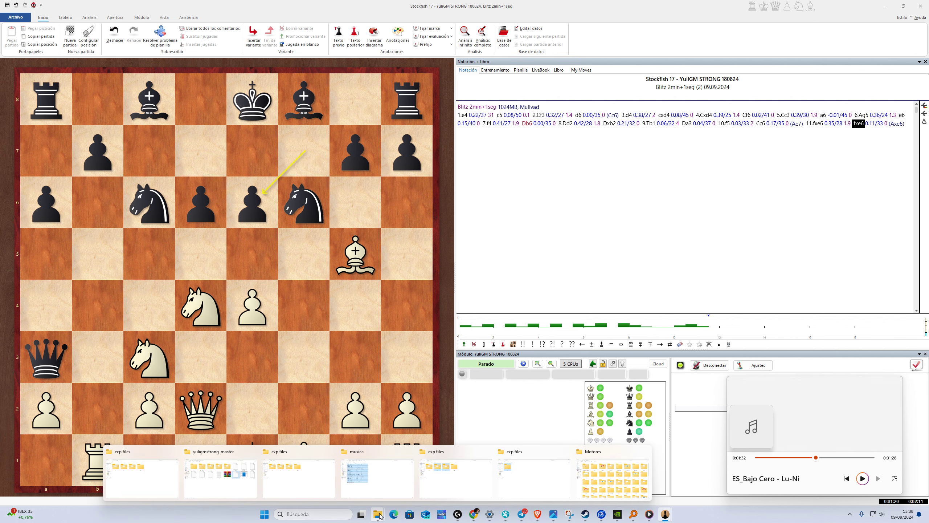
mouse_move(388, 488)
left_click(410, 452)
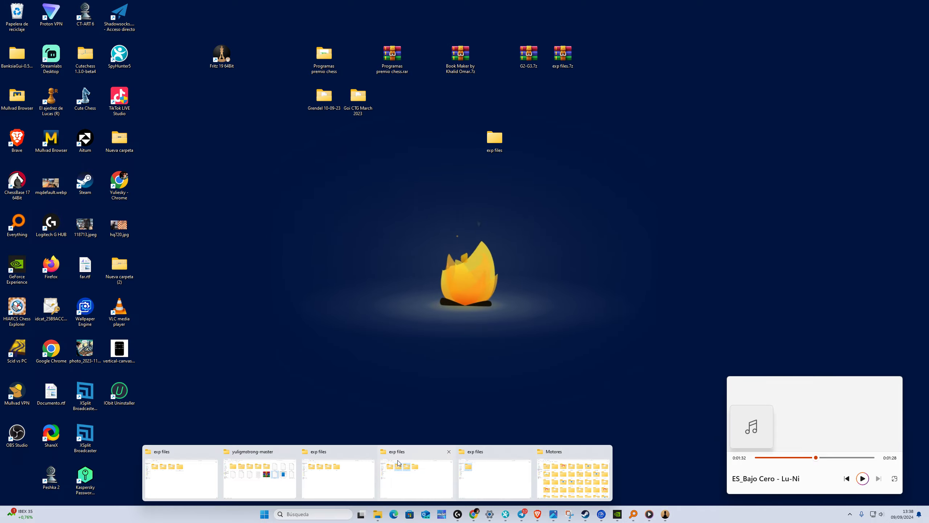
mouse_move(562, 473)
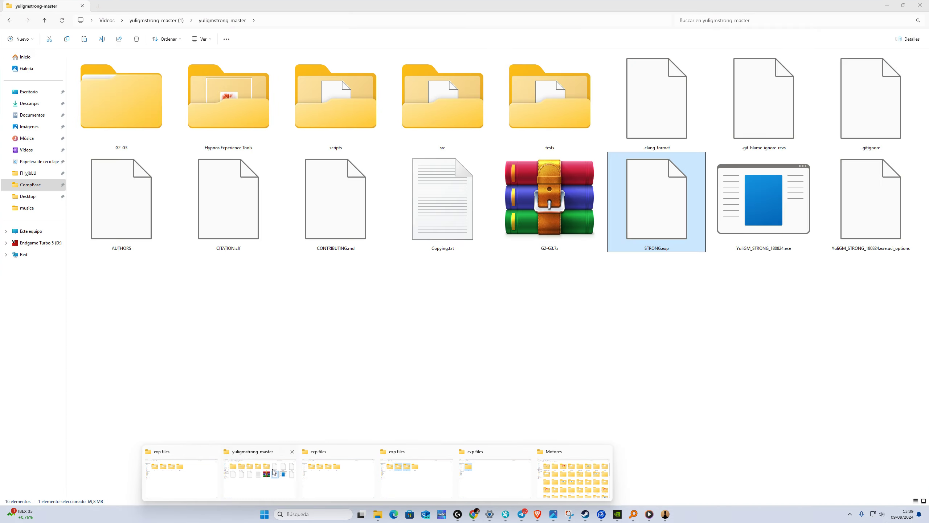
left_click(269, 474)
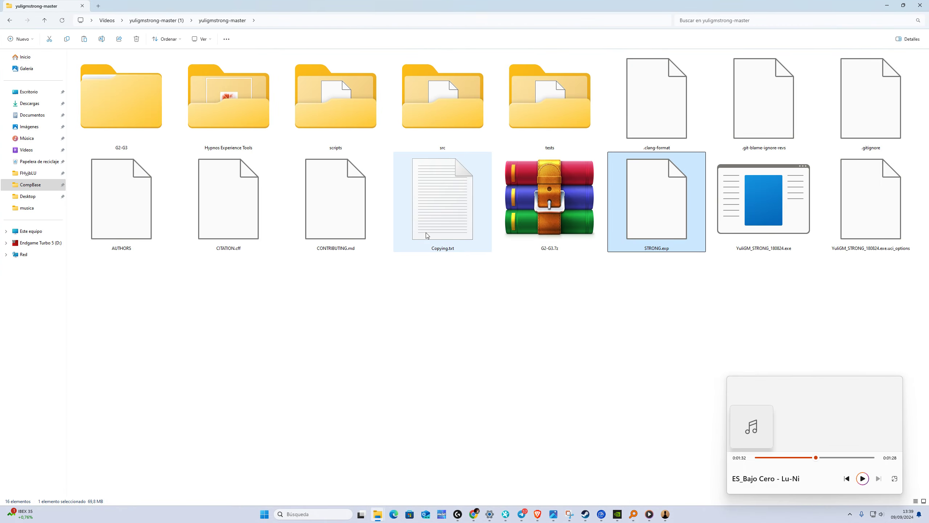
Check the contents of the G2-G3 folder, and move STRONG.exp from yuligmstrong-master into it with TeraCopy
left_click(688, 232, "ctrl")
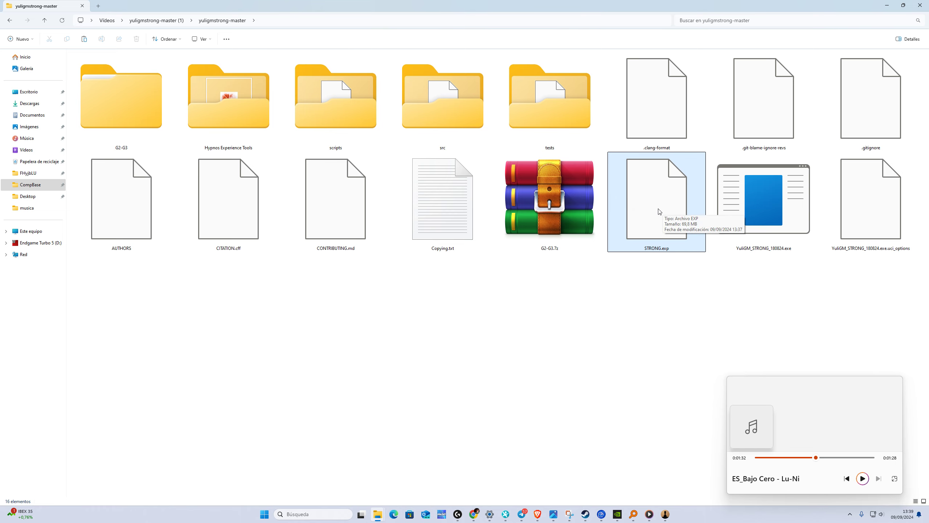
double_click(152, 103)
left_click(80, 69)
double_click(80, 69)
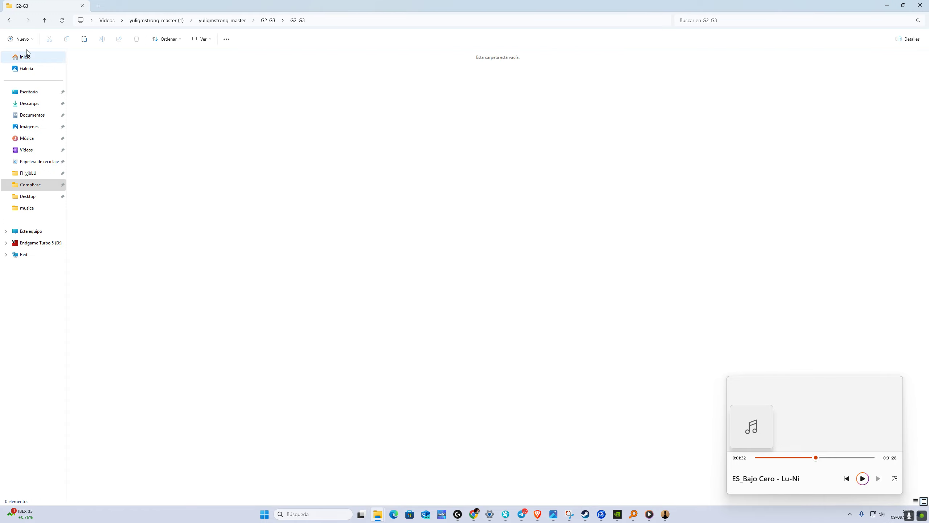
left_click(9, 20)
left_click(9, 20)
left_click(655, 216)
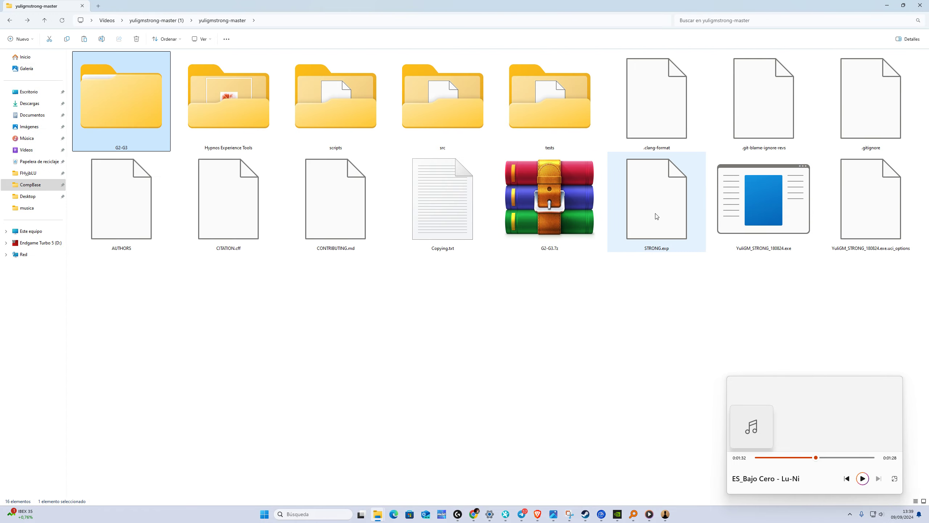
left_click_drag(655, 216, 130, 123)
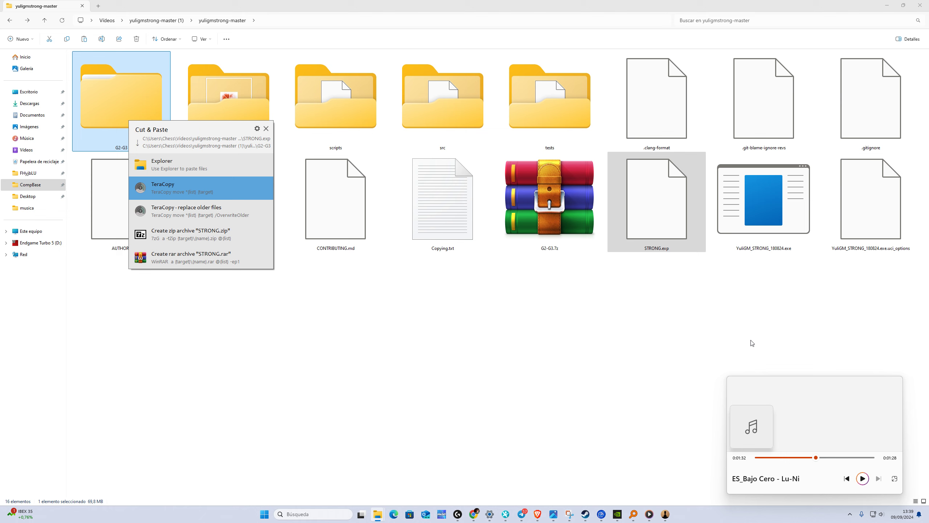
key("Return")
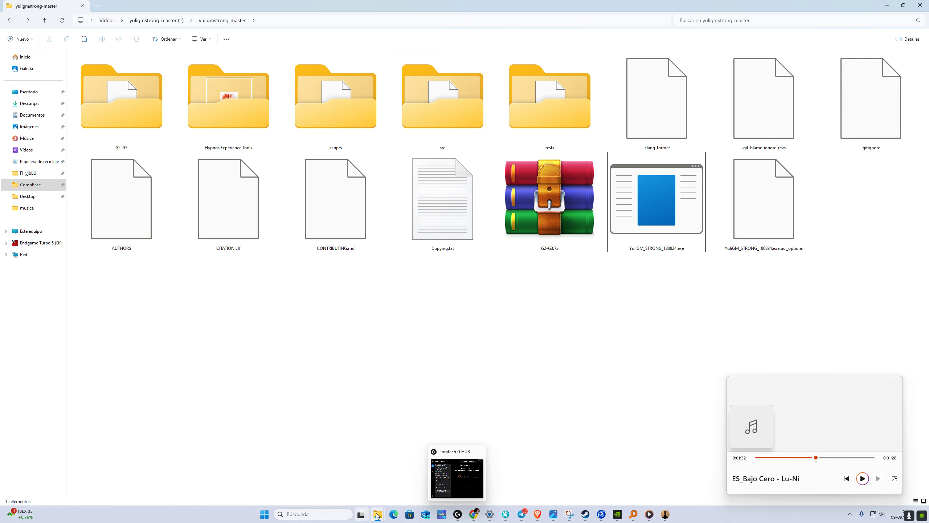
Copy STRONG.exp from the c2-c4 folder inside exp files and put that window away
mouse_move(379, 515)
left_click(422, 484)
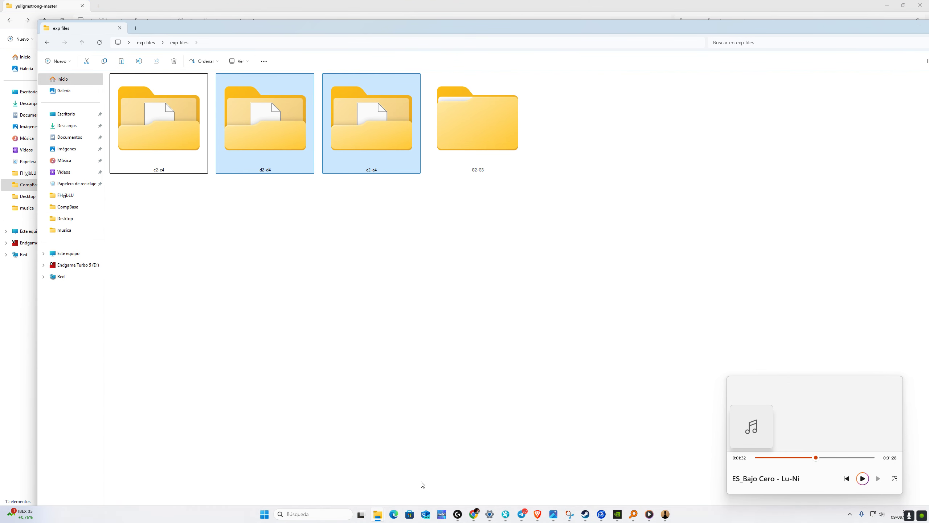
left_click(338, 226)
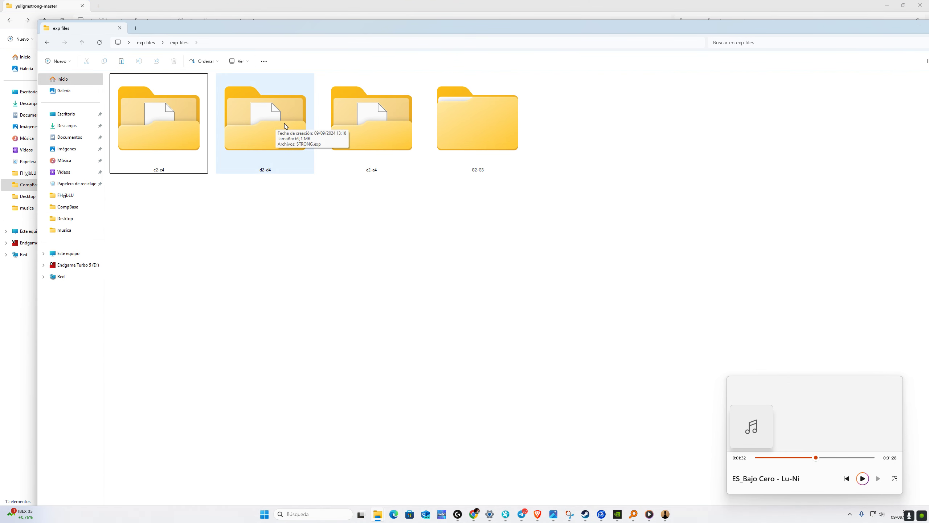
double_click(171, 132)
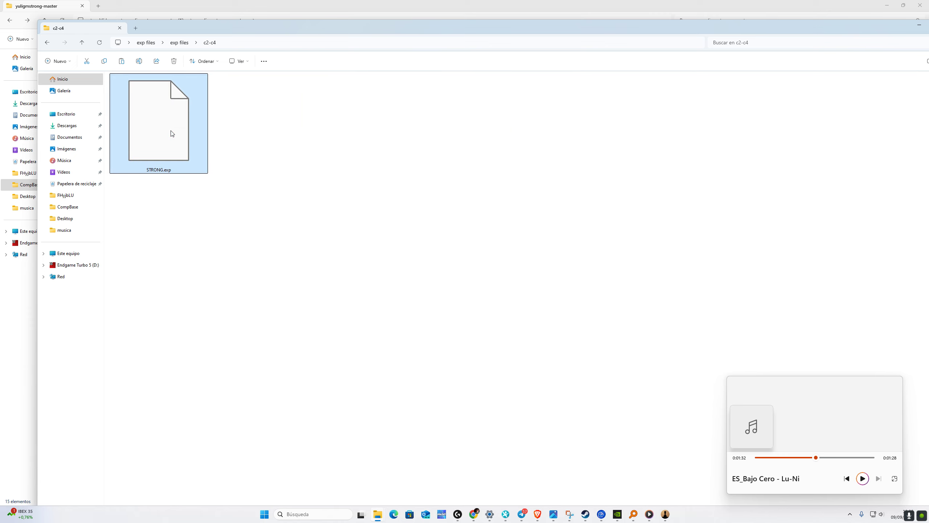
right_click(172, 133)
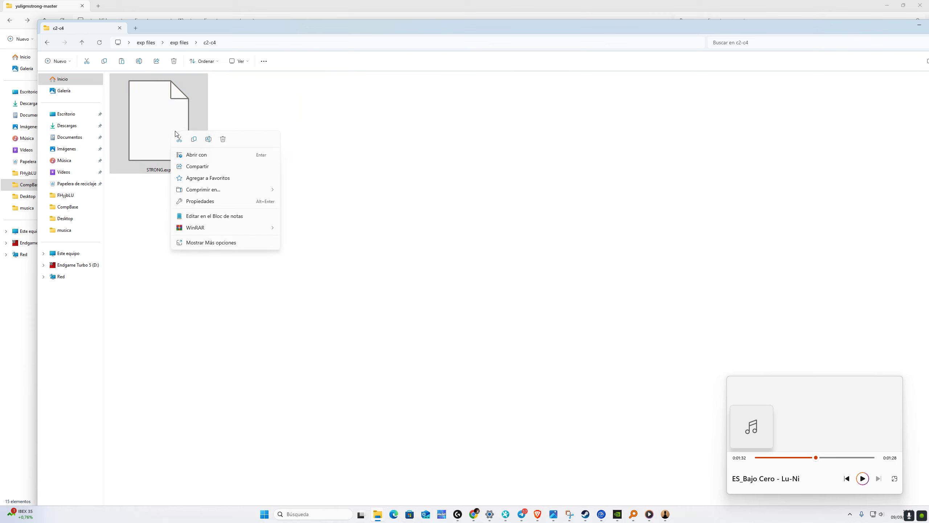
left_click(199, 140)
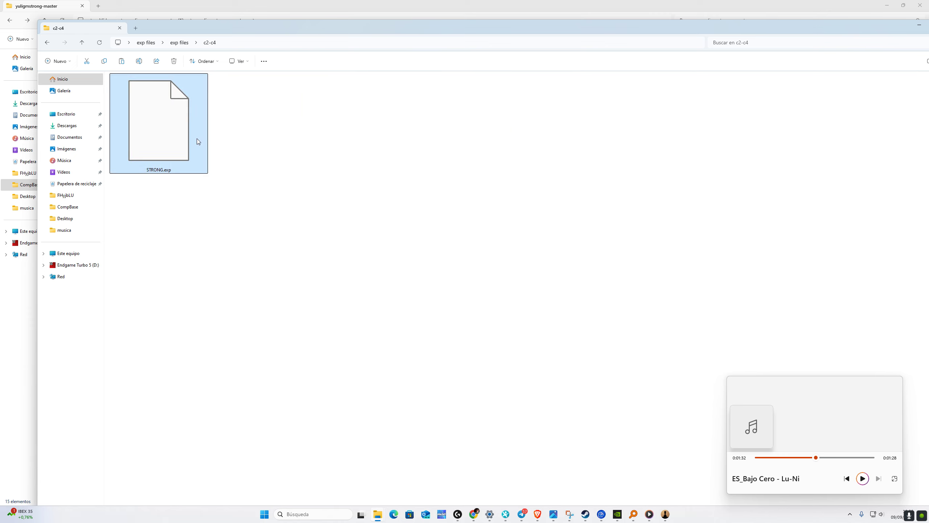
left_click(82, 43)
left_click(918, 25)
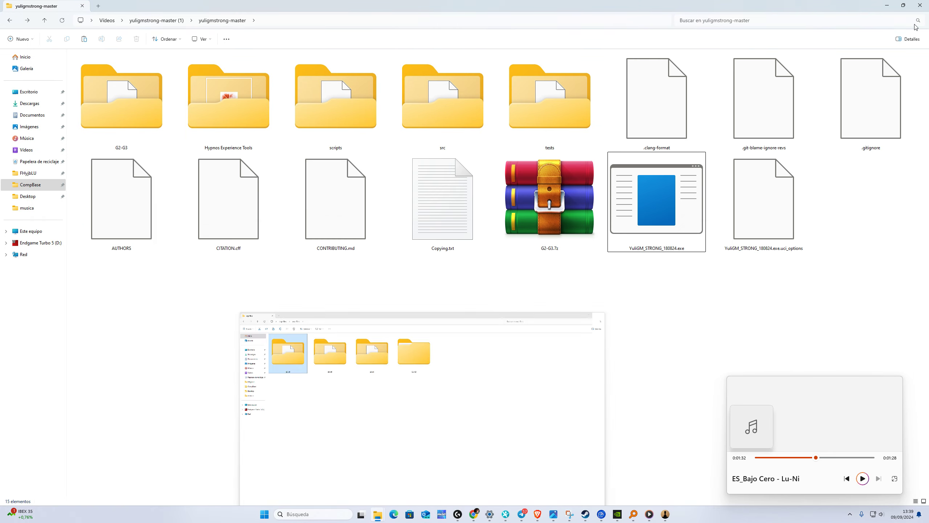
Paste the copied STRONG.exp into the yuligmstrong-master folder and check its file details
right_click(473, 329)
left_click(483, 335)
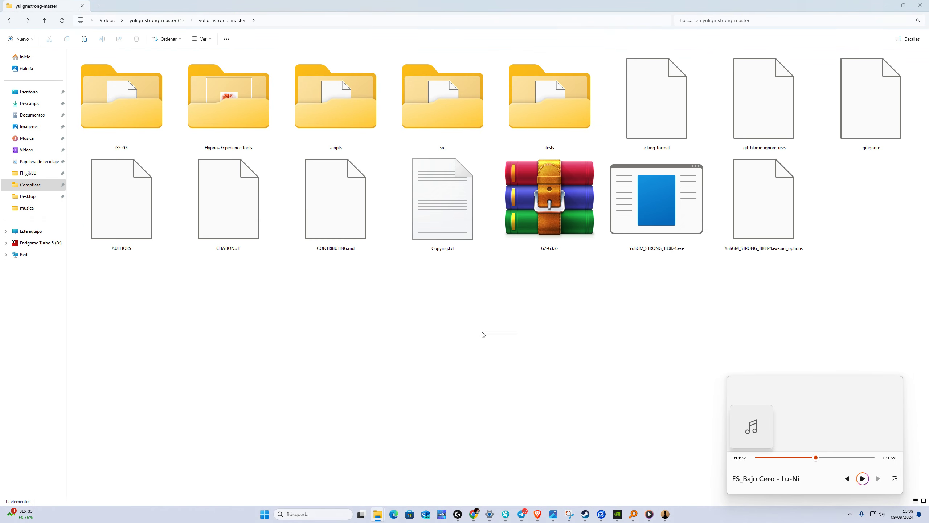
left_click(540, 395)
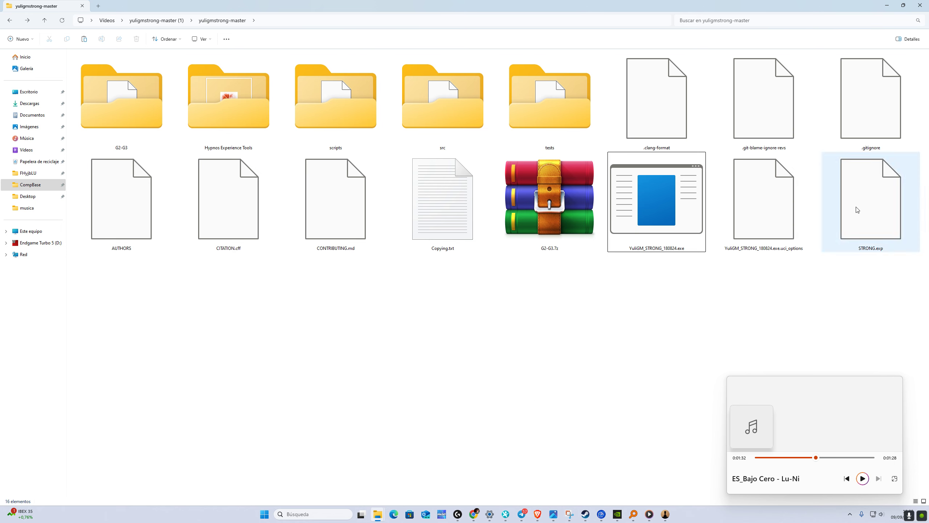
mouse_move(857, 212)
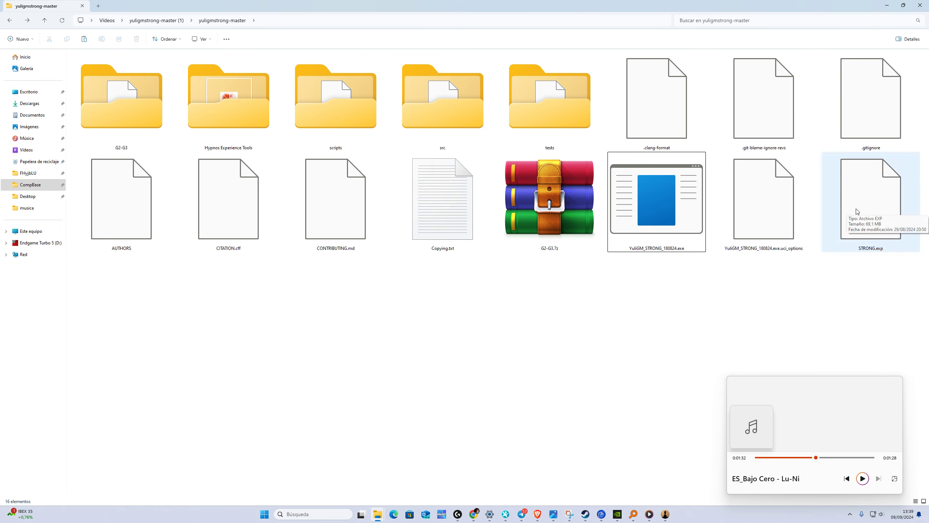
Switch to Fritz 19, start a new game, and open the engine match file libros tematicos.cbmatch
key("alt+Tab")
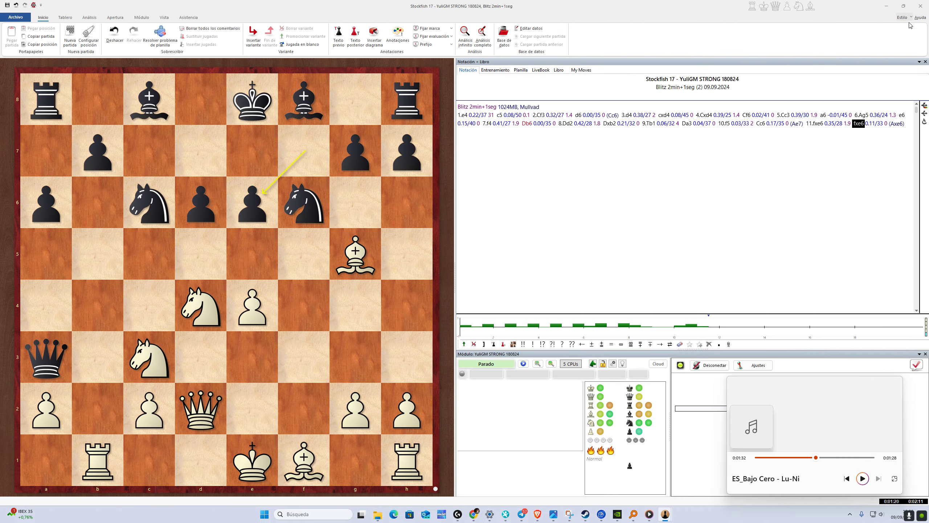
left_click(70, 35)
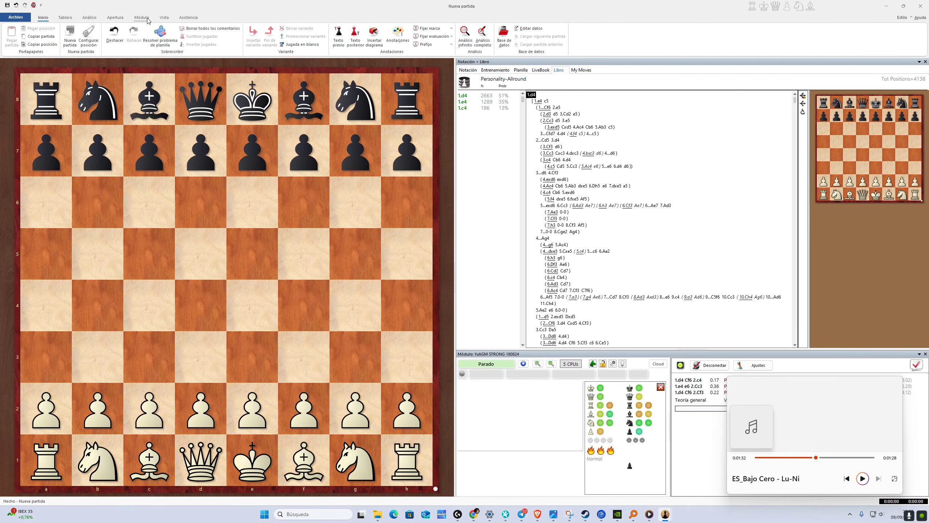
left_click(148, 19)
left_click(301, 34)
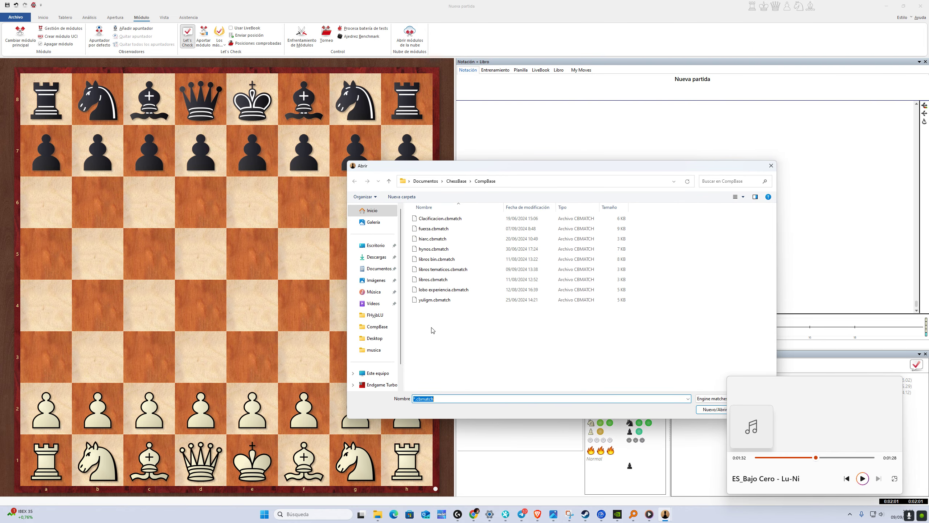
left_click(438, 301)
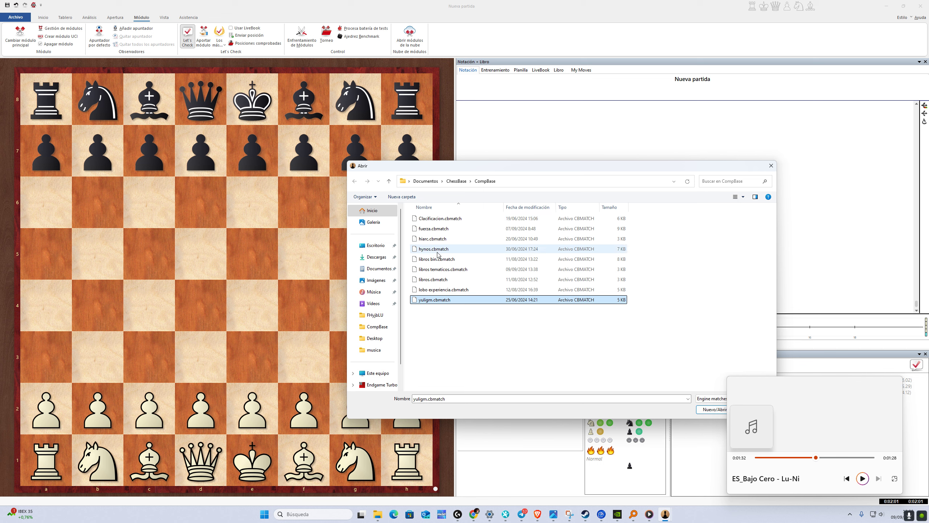
left_click(453, 272)
left_click(451, 290)
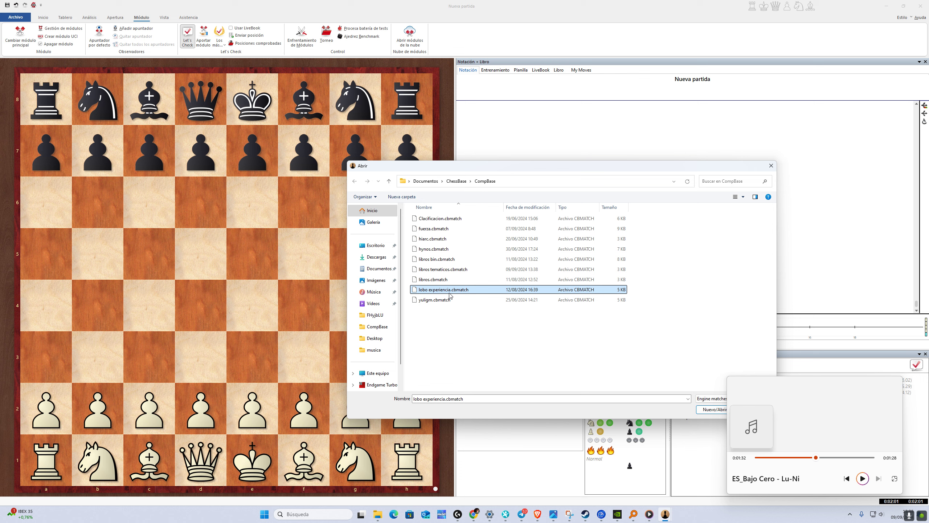
left_click(451, 270)
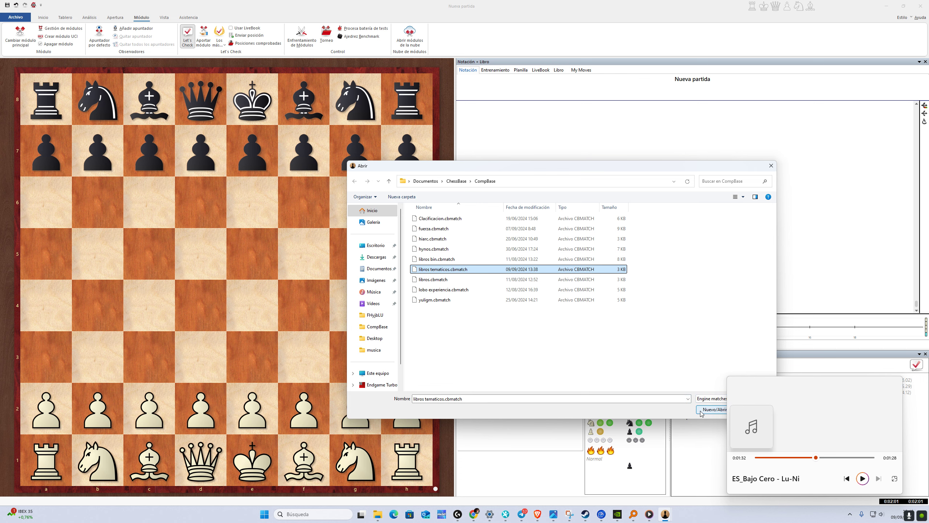
left_click(718, 412)
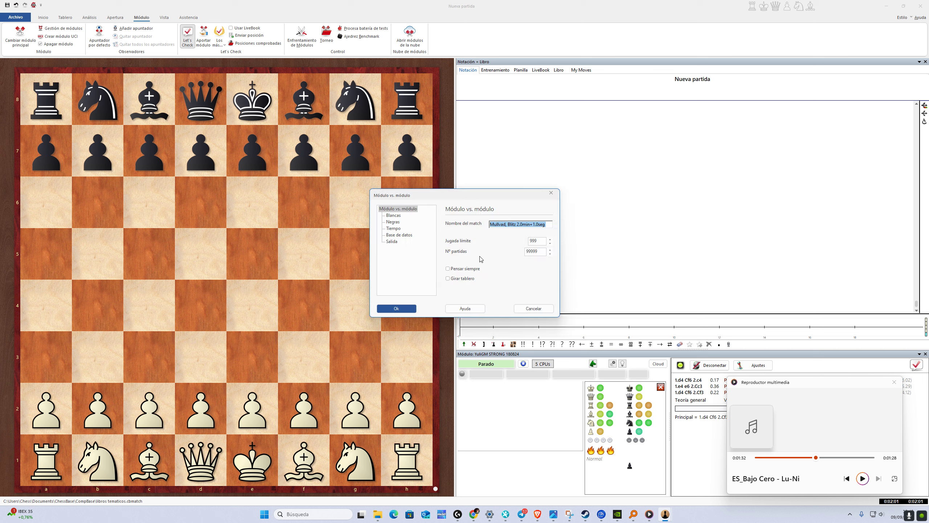
Review the White, Black and time settings of the match, and turn off Alternar colores in the database settings
left_click(394, 216)
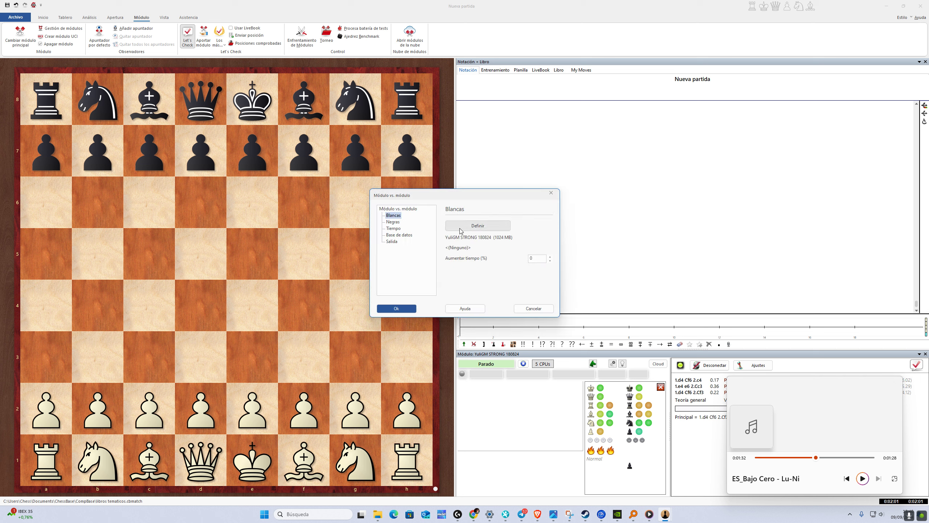
left_click(396, 222)
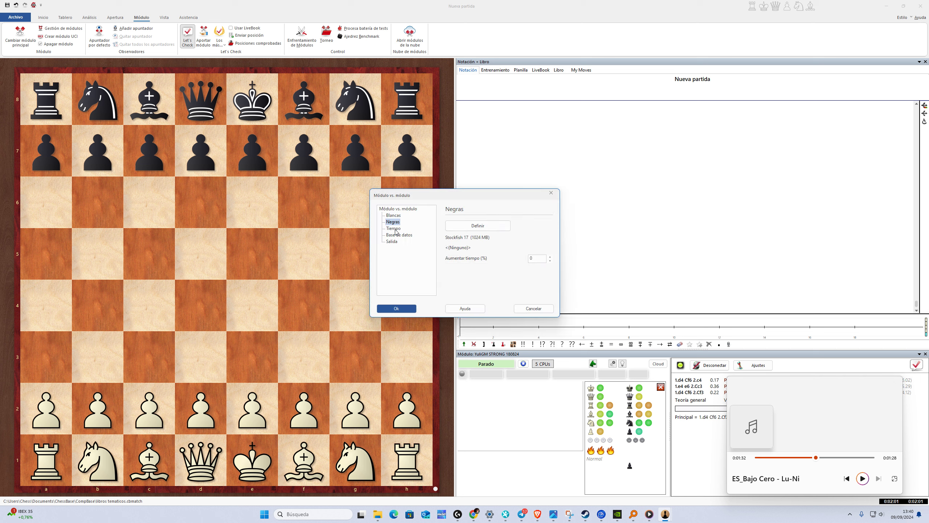
left_click(393, 228)
left_click(394, 235)
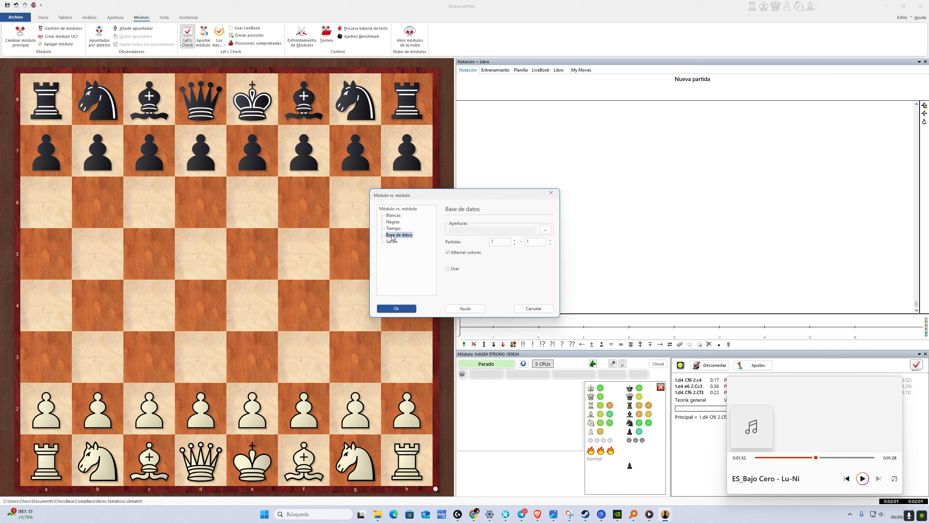
left_click(455, 253)
Set the number of games in the match to 2 and recheck the engine, time and database settings
left_click(392, 210)
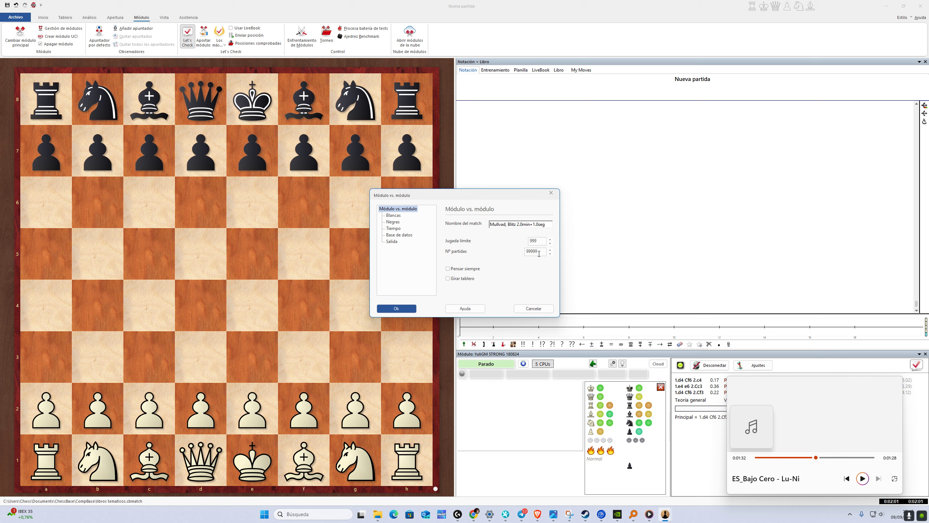
left_click_drag(540, 252, 524, 251)
type("2")
left_click(393, 222)
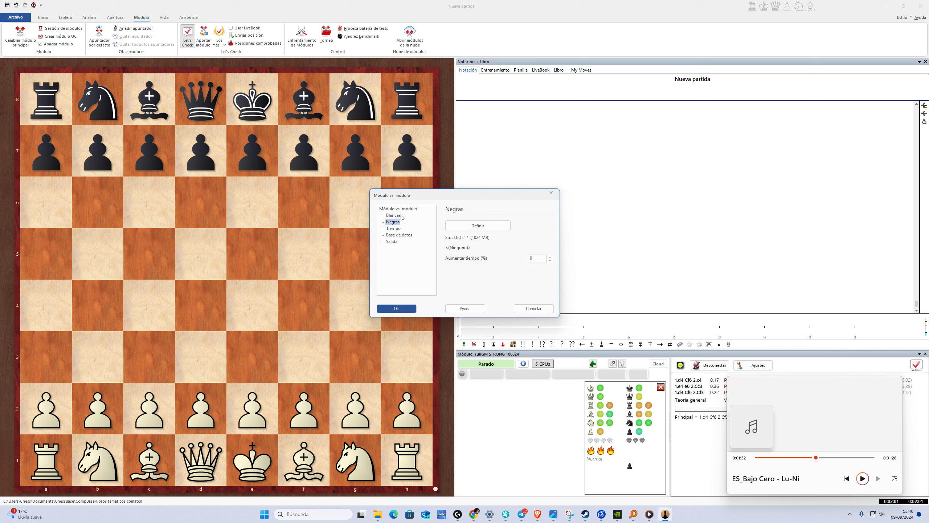
left_click(399, 216)
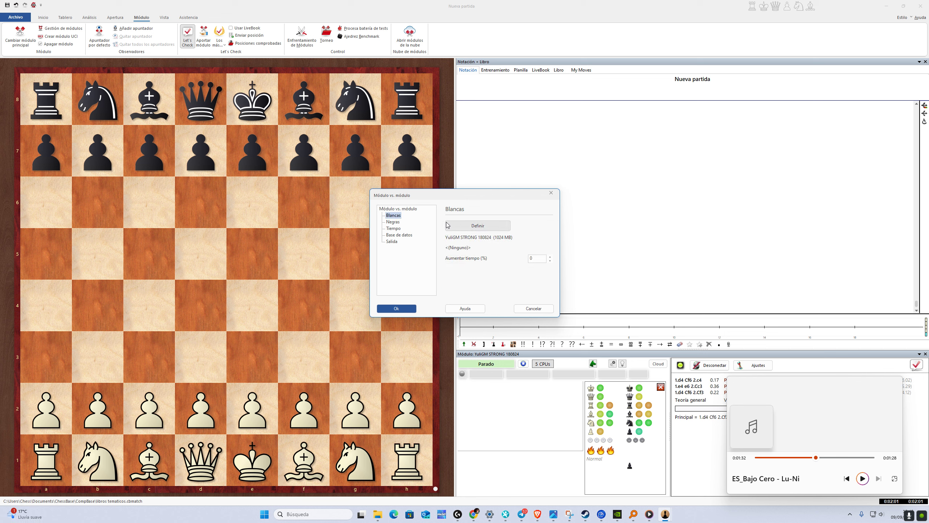
left_click(397, 229)
left_click(403, 237)
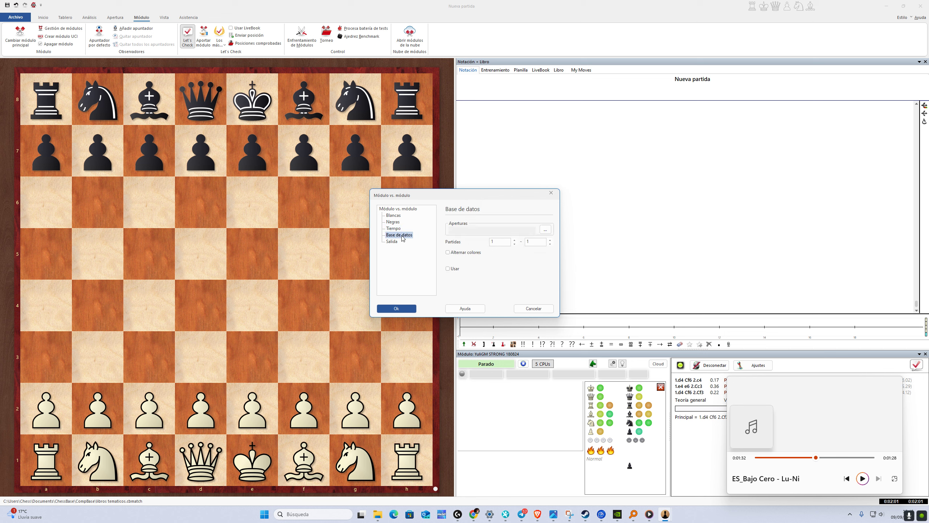
left_click(399, 211)
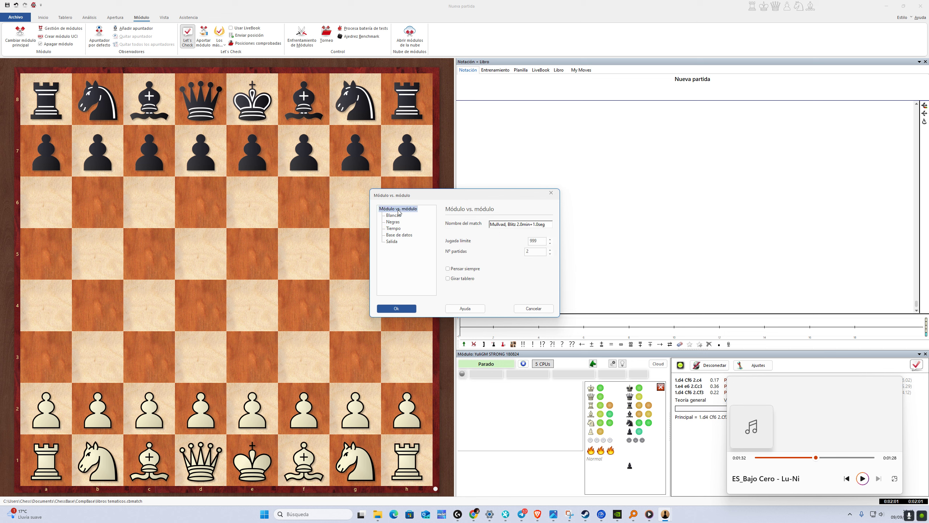
Start the two-game engine match and briefly play the track ES_Bajo Cero - Lu-Ni in the media player
left_click(398, 307)
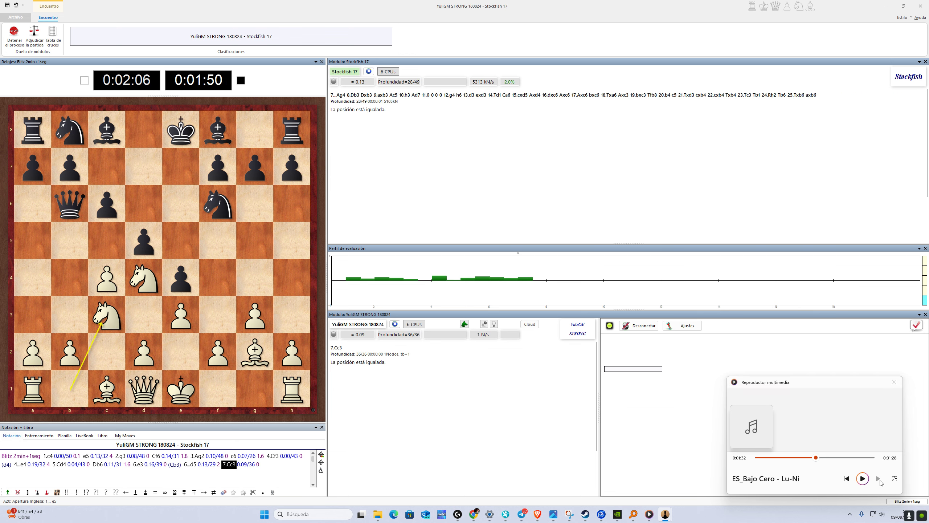
left_click(863, 479)
left_click_drag(816, 458, 815, 458)
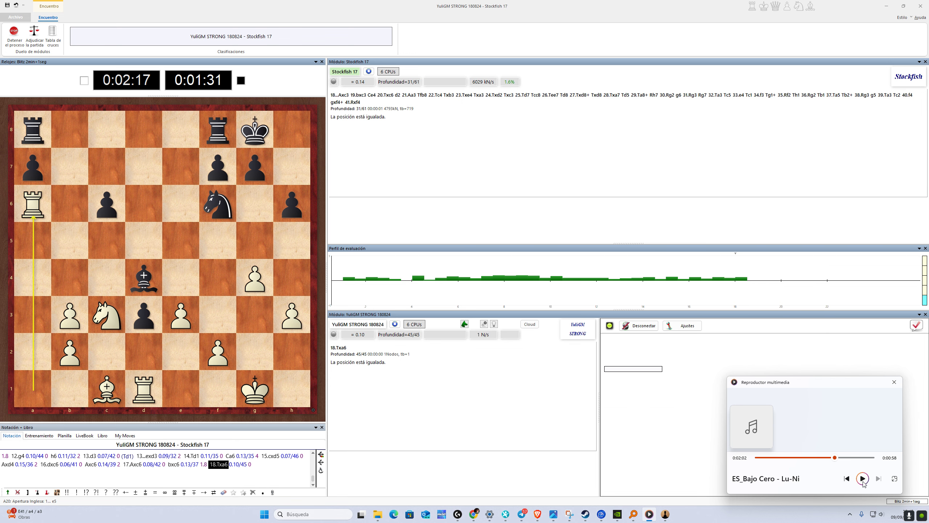
left_click(864, 479)
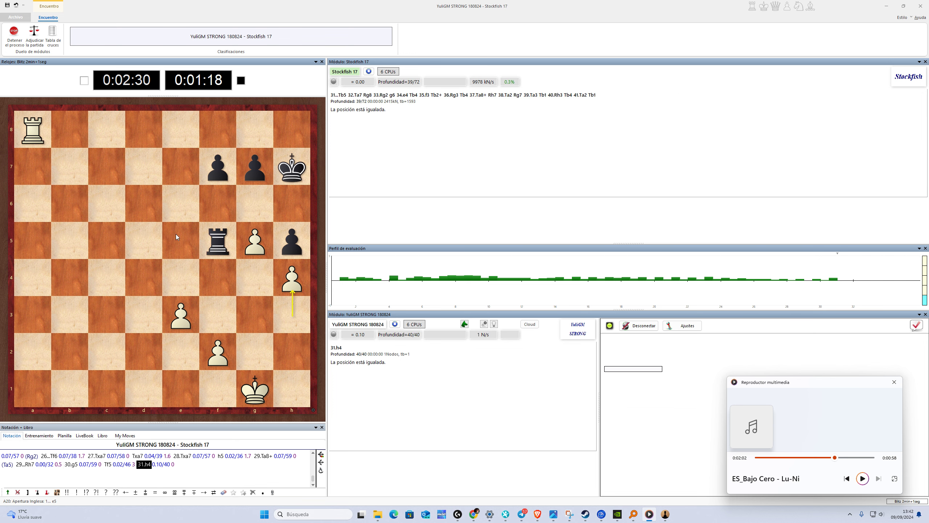
Adjudicate both games of the YuliGM STRONG 180824 against Stockfish 17 match as draws (1/2)
left_click(34, 36)
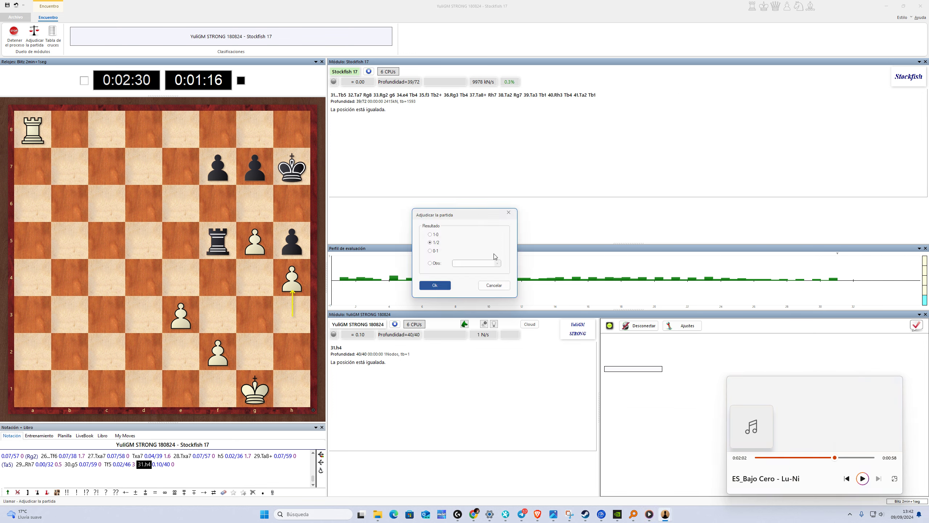
left_click(442, 287)
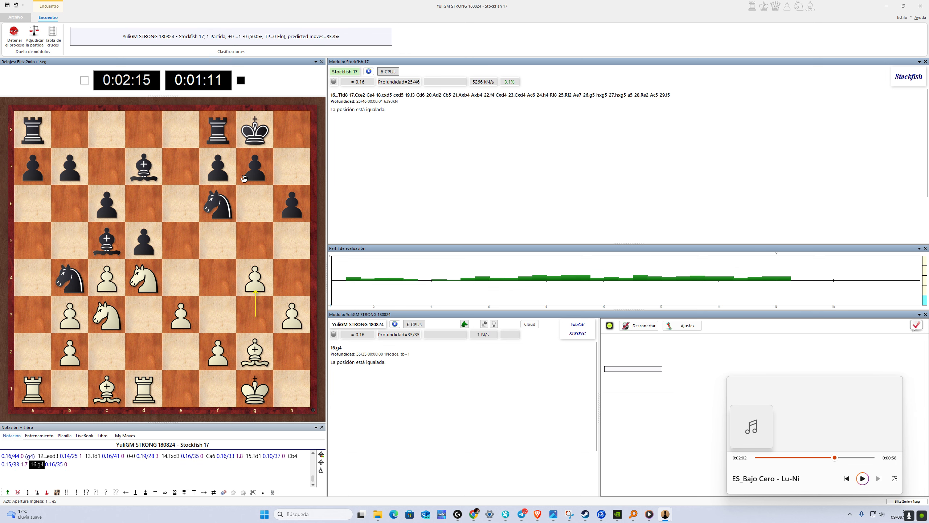
left_click(33, 33)
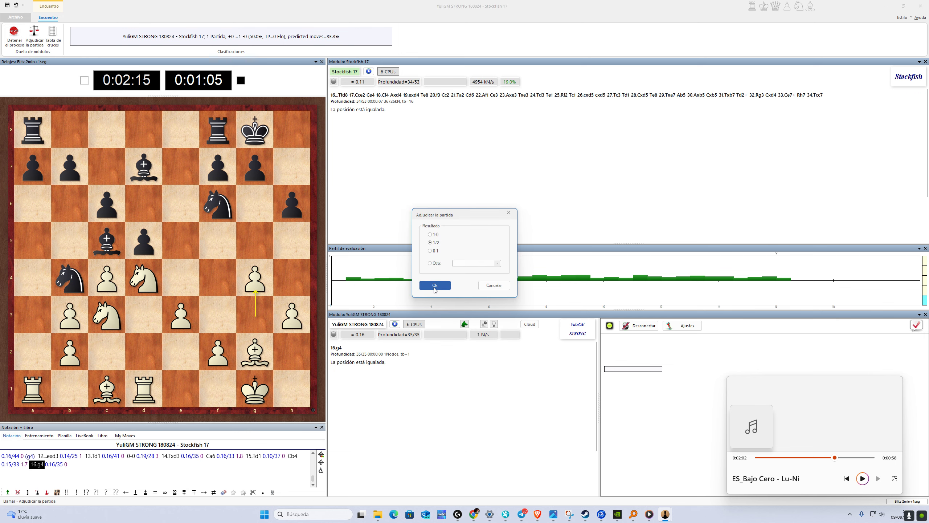
left_click(434, 285)
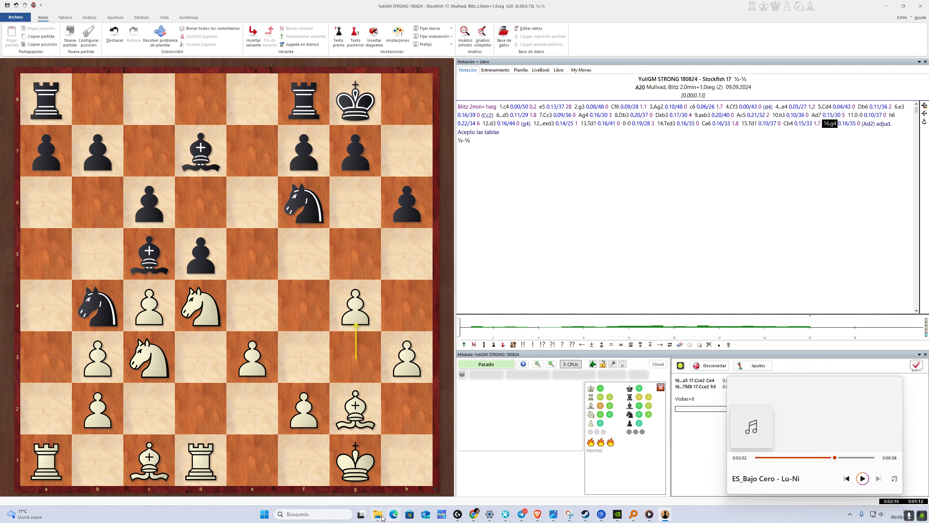
Switch to the yuligmstrong-master folder in File Explorer and delete its STRONG.exp experience file
mouse_move(382, 518)
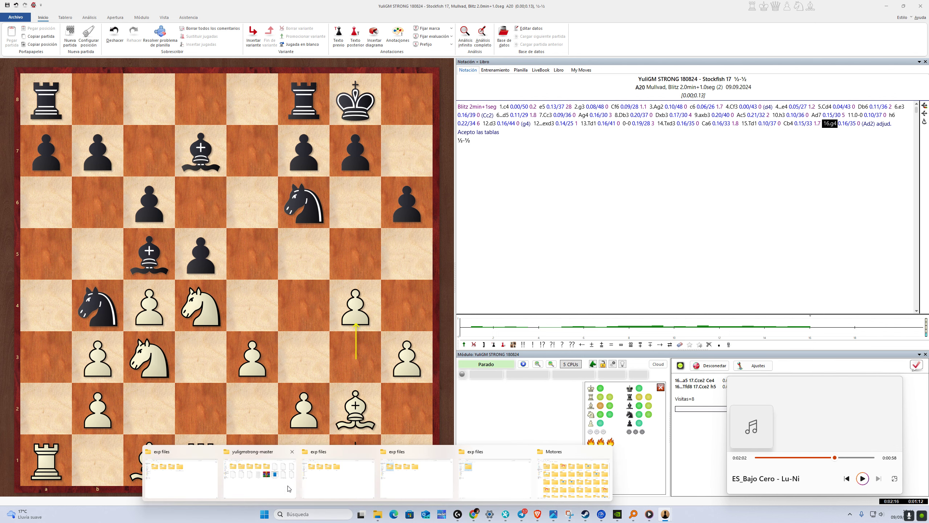
left_click(260, 474)
left_click(683, 248)
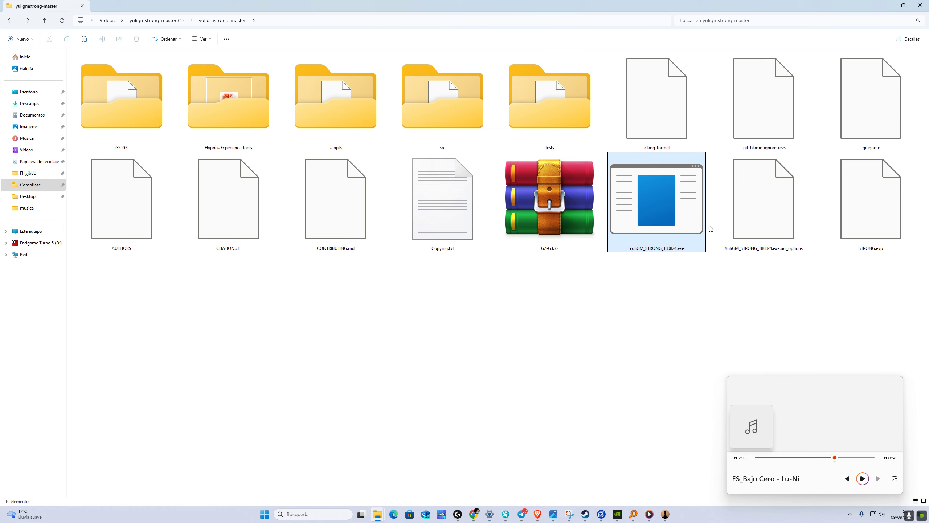
left_click(576, 227)
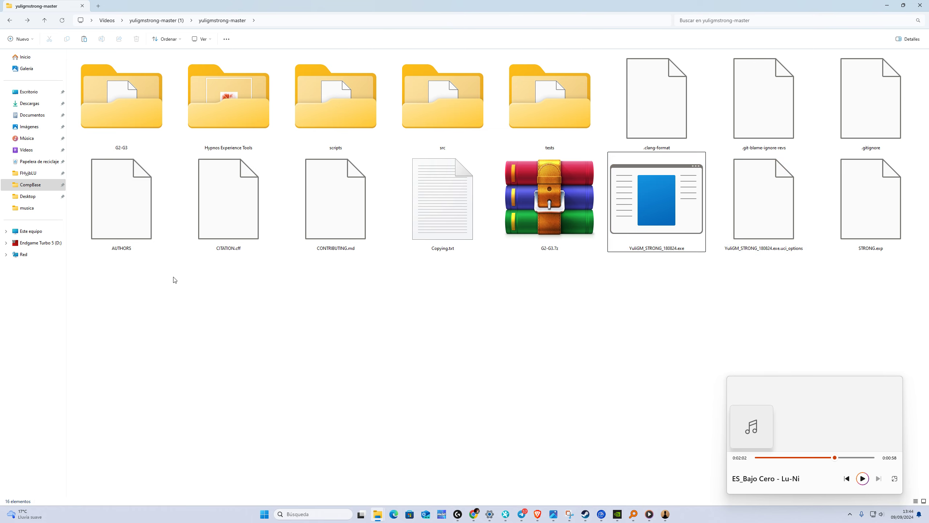
left_click(866, 205)
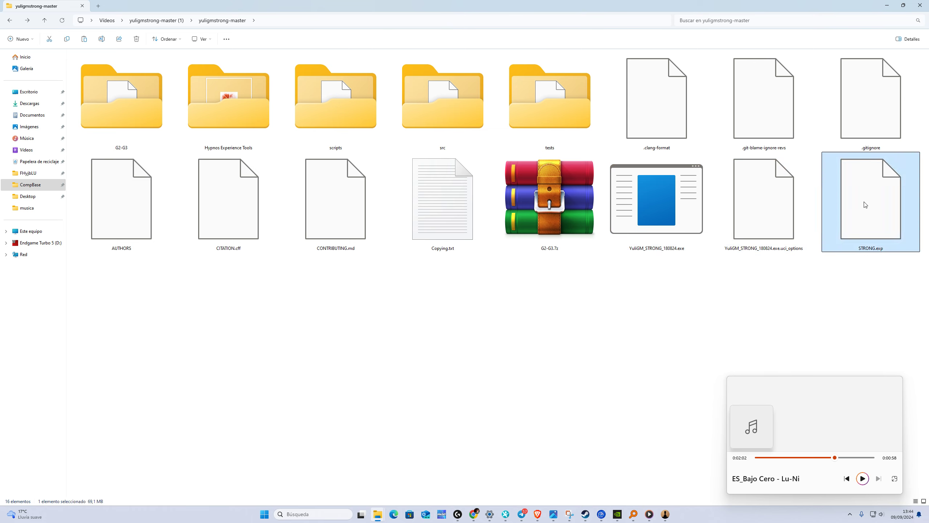
key("Delete")
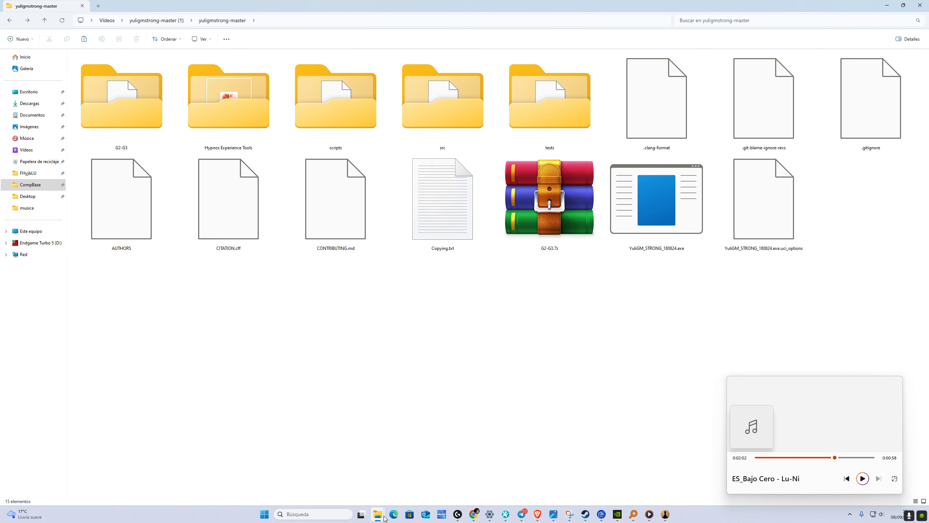
Copy the STRONG.exp experience file from the d2-d4 folder inside exp files
mouse_move(384, 518)
left_click(409, 484)
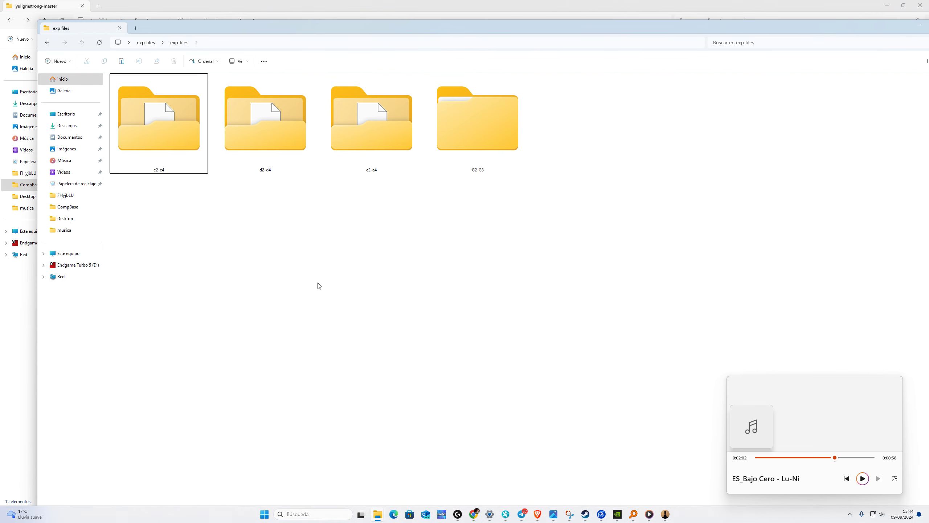
double_click(268, 133)
left_click(163, 129)
right_click(164, 129)
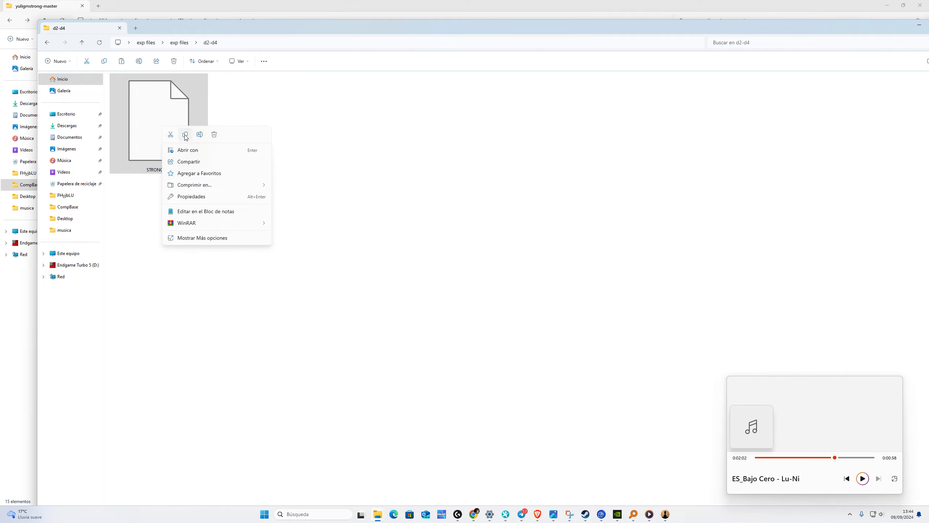
left_click(185, 138)
left_click(82, 43)
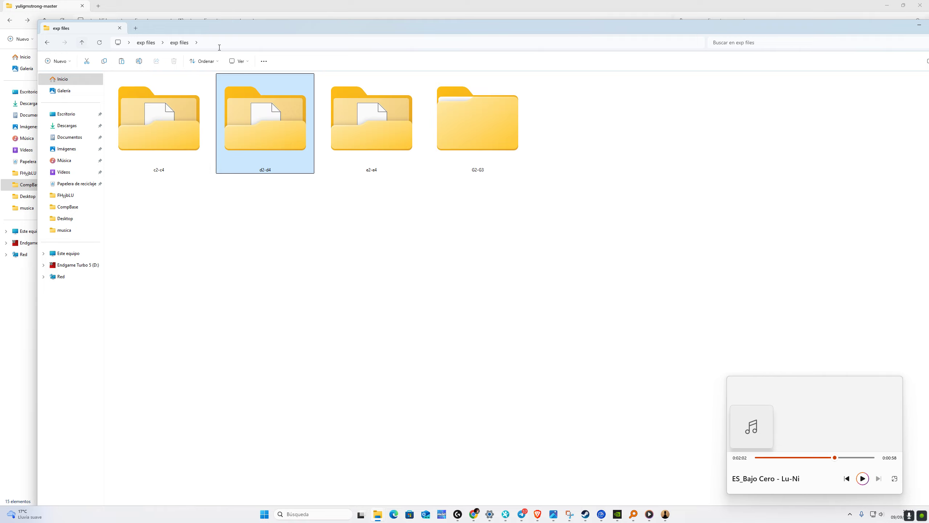
left_click(919, 25)
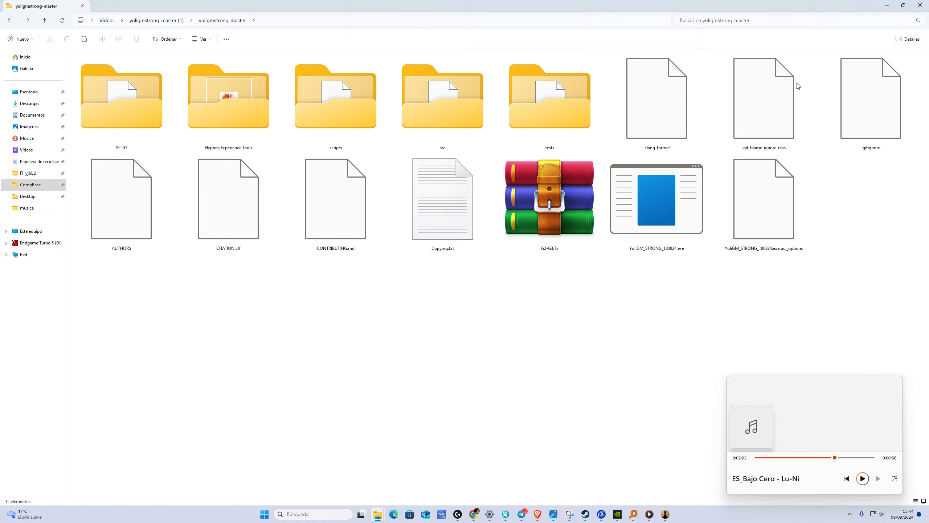
Paste the copied STRONG.exp into the yuligmstrong-master folder and minimize the folder window
right_click(572, 343)
left_click(583, 352)
left_click(624, 417)
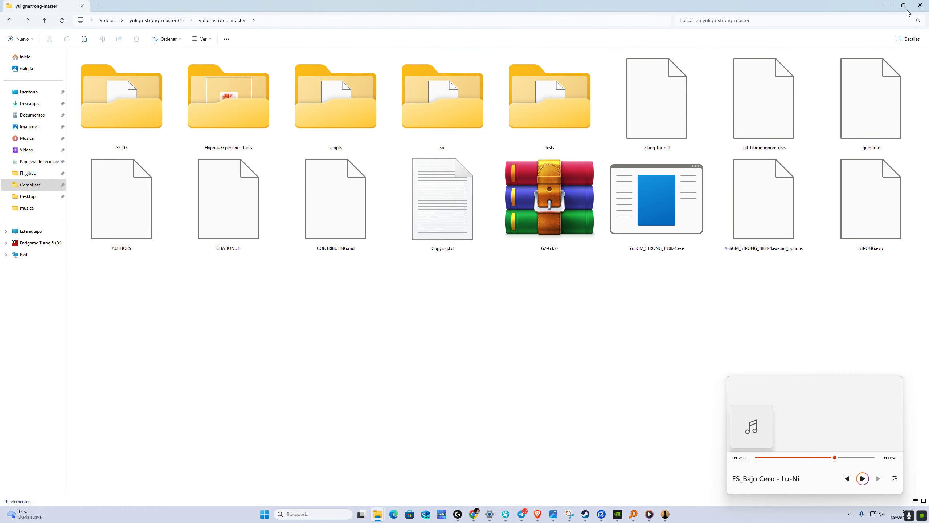
left_click(886, 5)
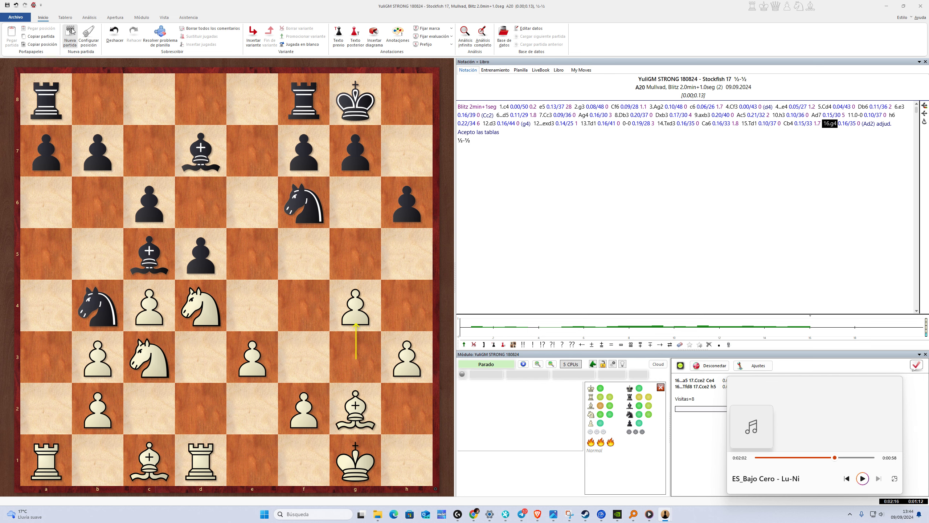
Start a new game in Fritz 19 and open the engine match file libros tematicos.cbmatch
left_click(70, 33)
left_click(142, 18)
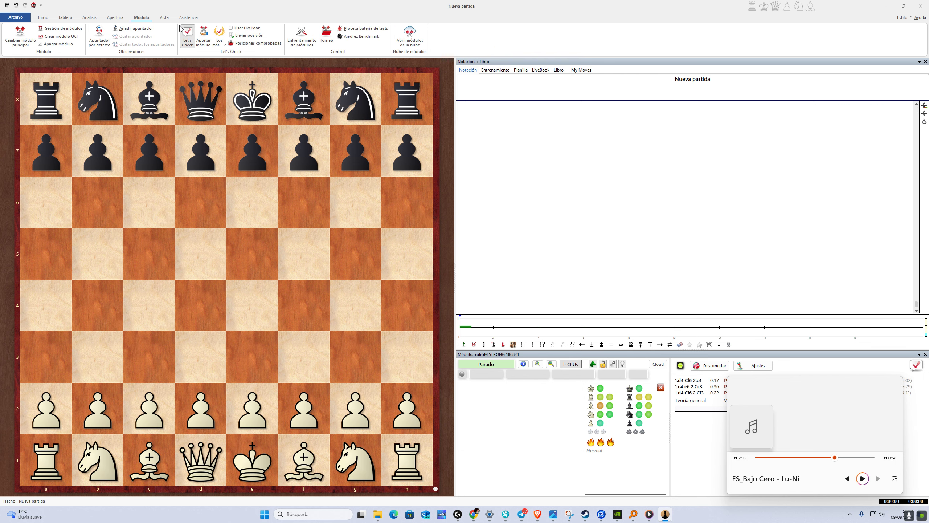
left_click(301, 35)
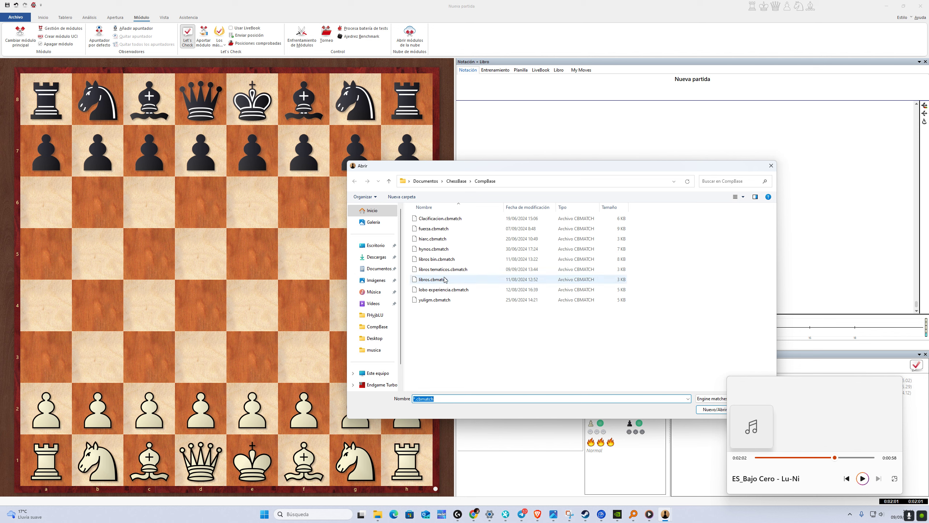
left_click(445, 270)
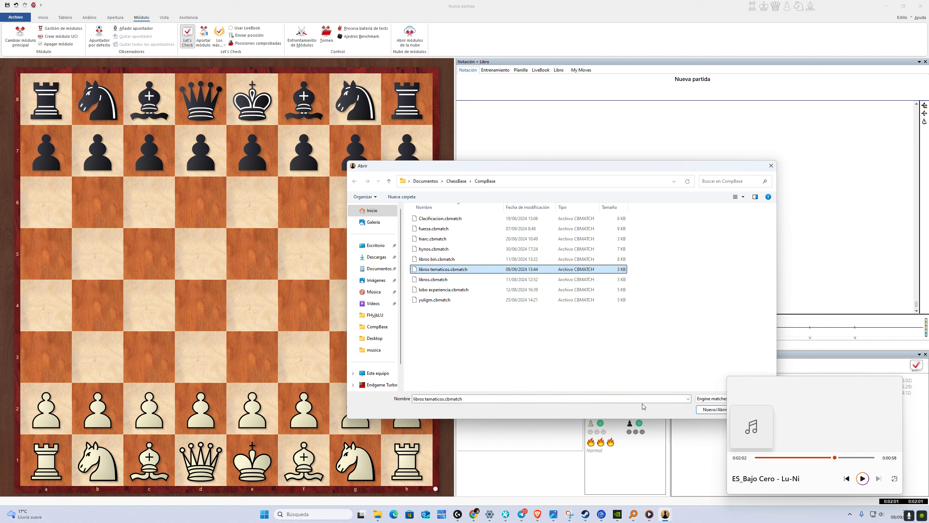
left_click(711, 409)
Review the White engine, time control and database settings of the match
left_click(399, 216)
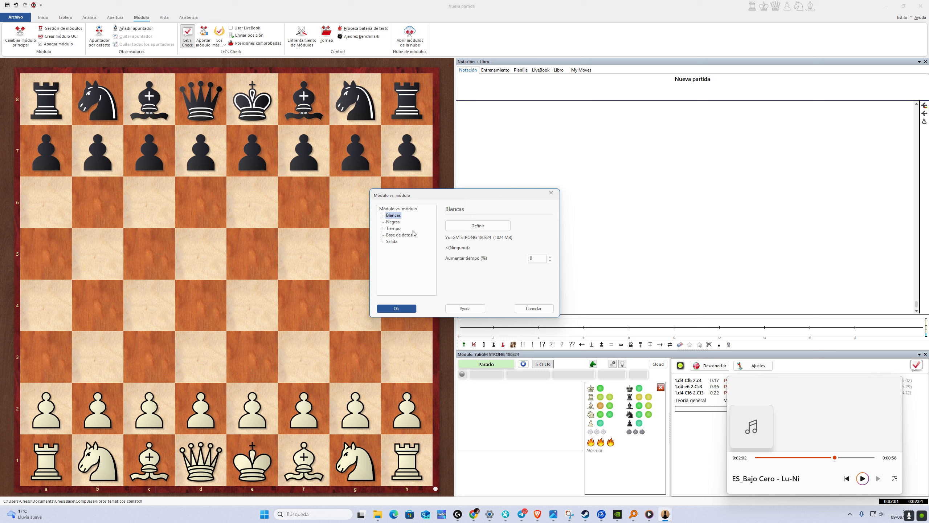
left_click(394, 228)
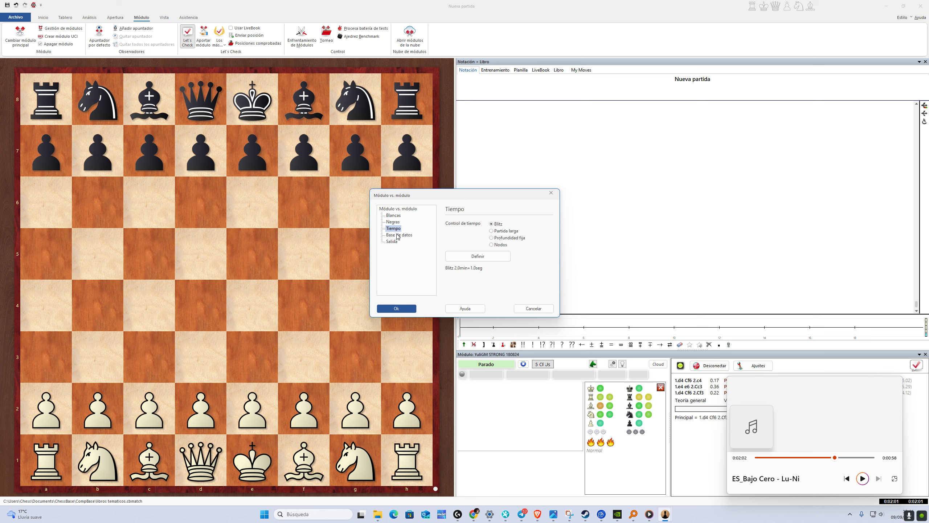
left_click(398, 236)
left_click(403, 210)
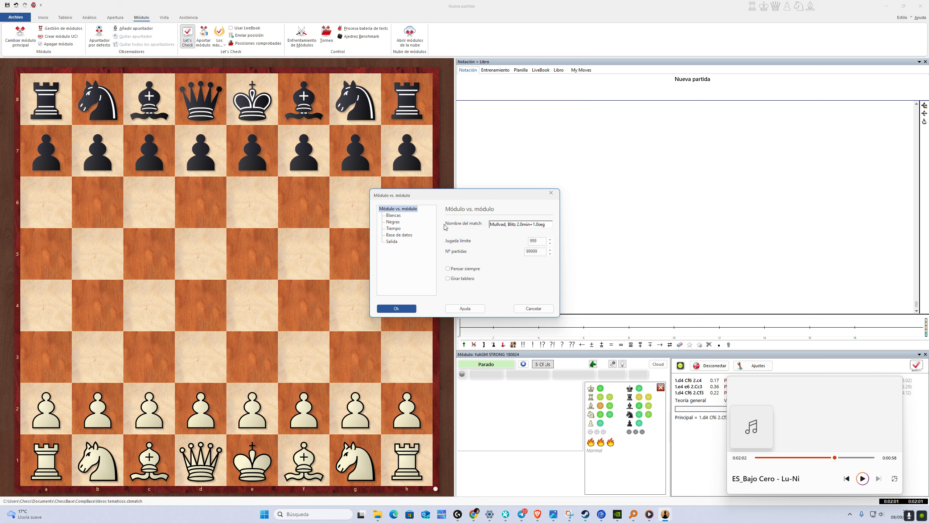
Start the match with the number of games set to 4 and connect Let's Check
double_click(537, 255)
type("4")
left_click(412, 311)
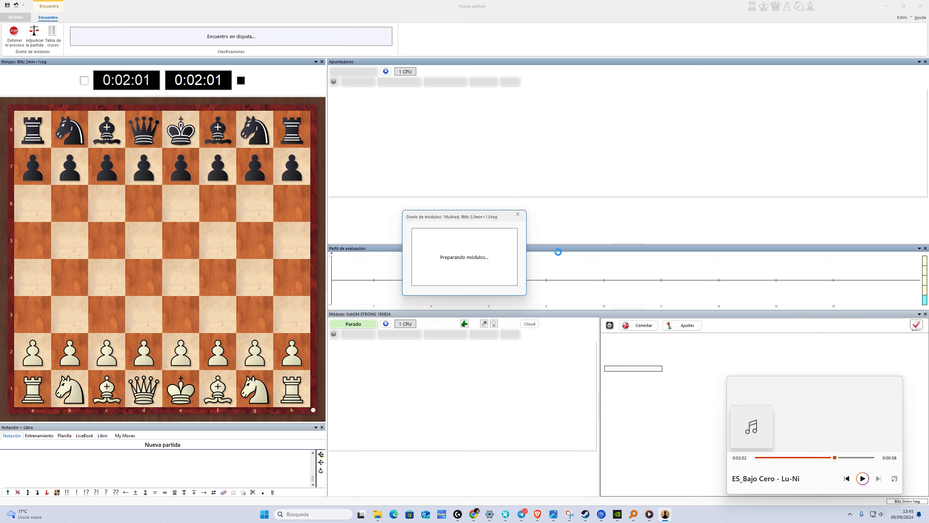
left_click(639, 325)
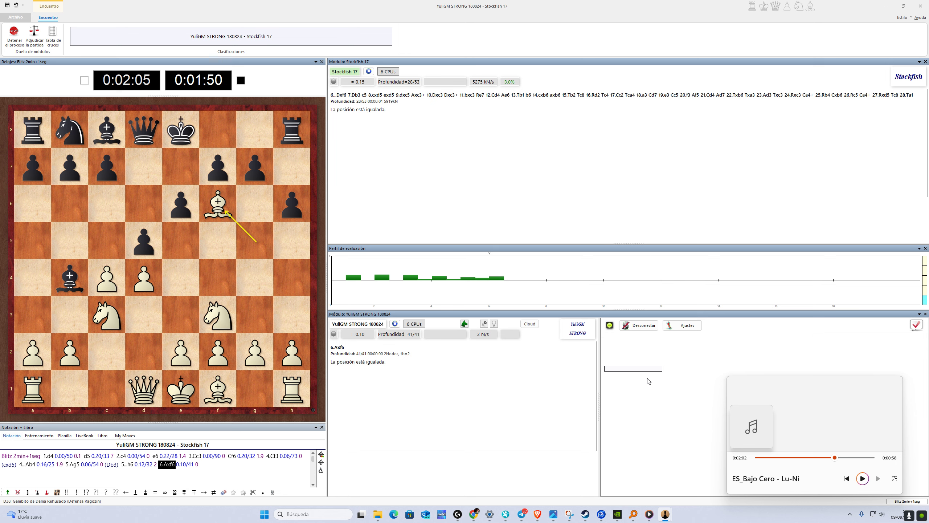
Adjudicate the first d4 game as a draw (1/2) and stop the match during the second game
left_click(42, 39)
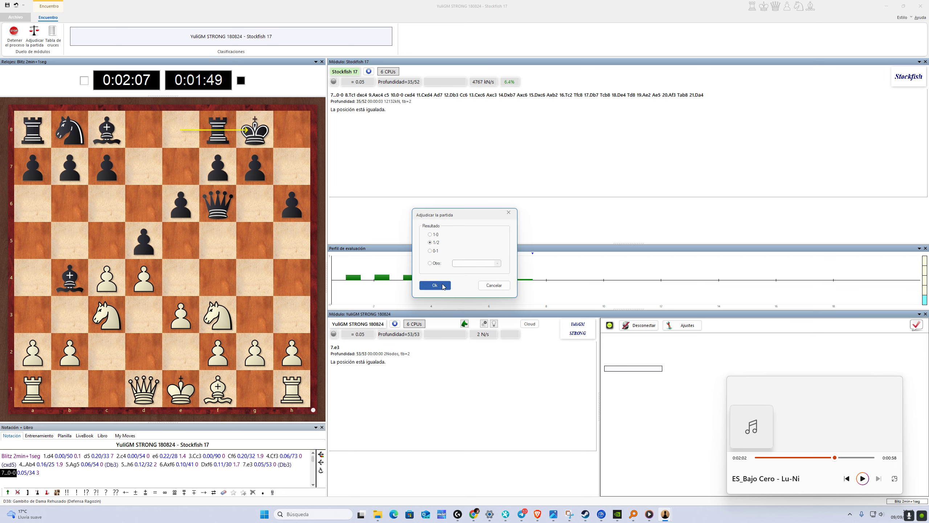
left_click(435, 285)
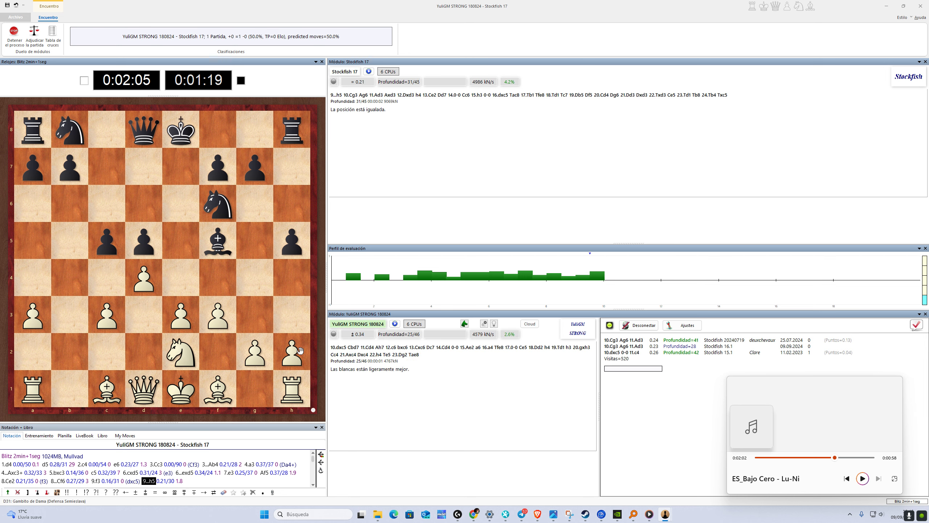
left_click(22, 36)
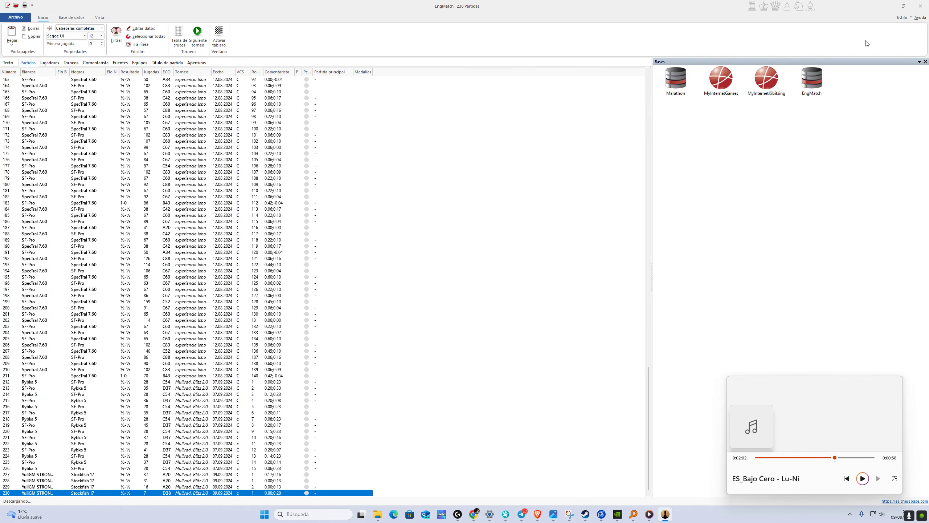
left_click(886, 6)
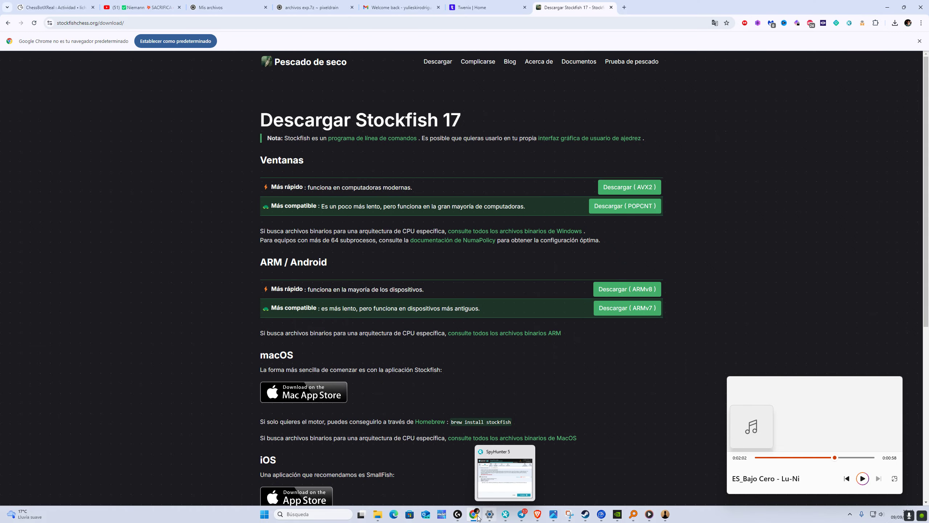
Return to the yuligmstrong-master folder and delete the STRONG.exp taken from the d2-d4 folder
mouse_move(376, 518)
mouse_move(431, 484)
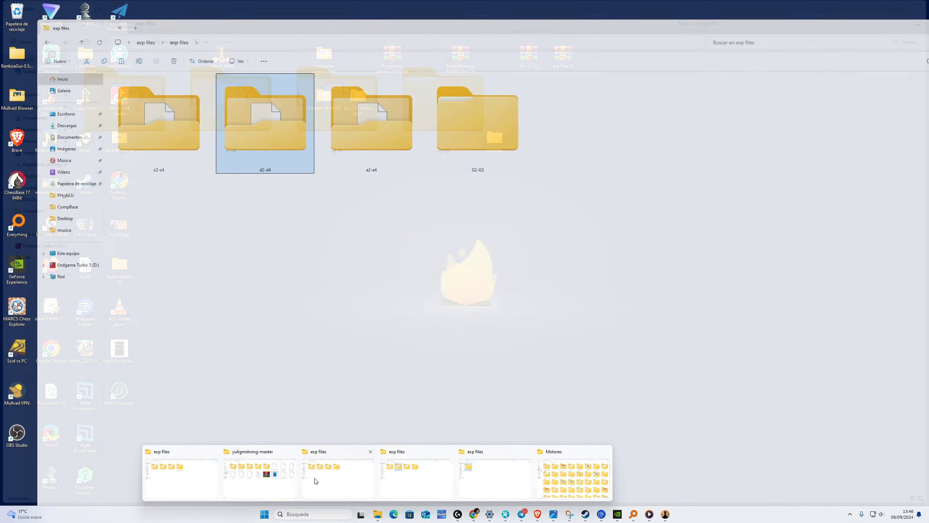
left_click(260, 474)
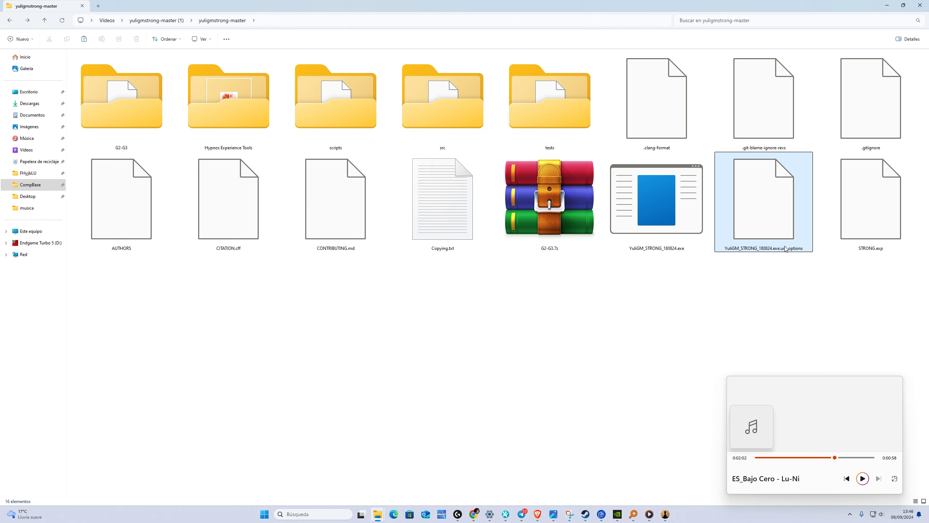
left_click(880, 235)
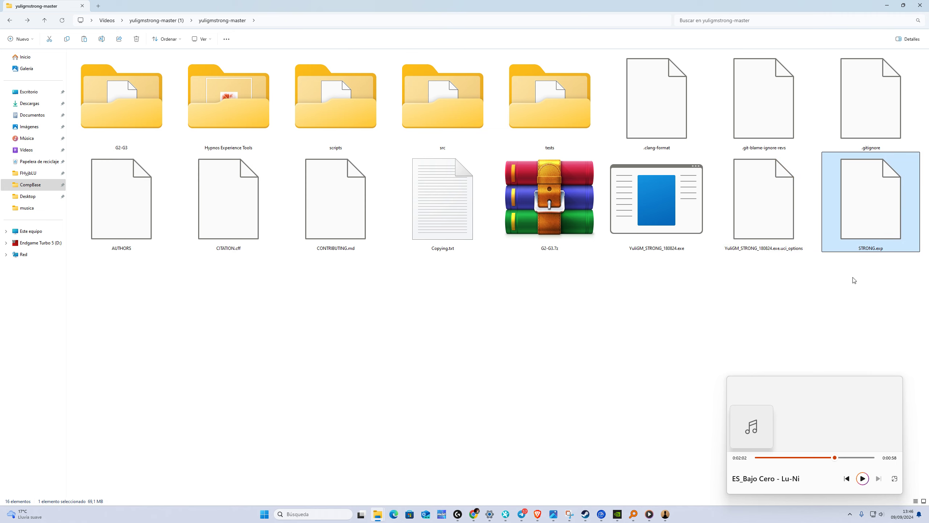
key("Delete")
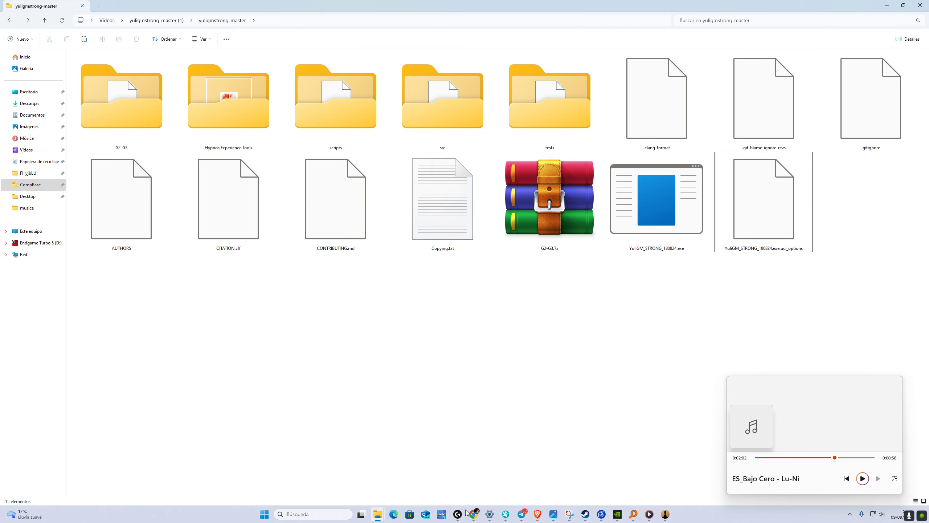
Copy STRONG.exp from the e2-e4 folder of exp files into the yuligmstrong-master folder using TeraCopy
mouse_move(378, 514)
left_click(443, 470)
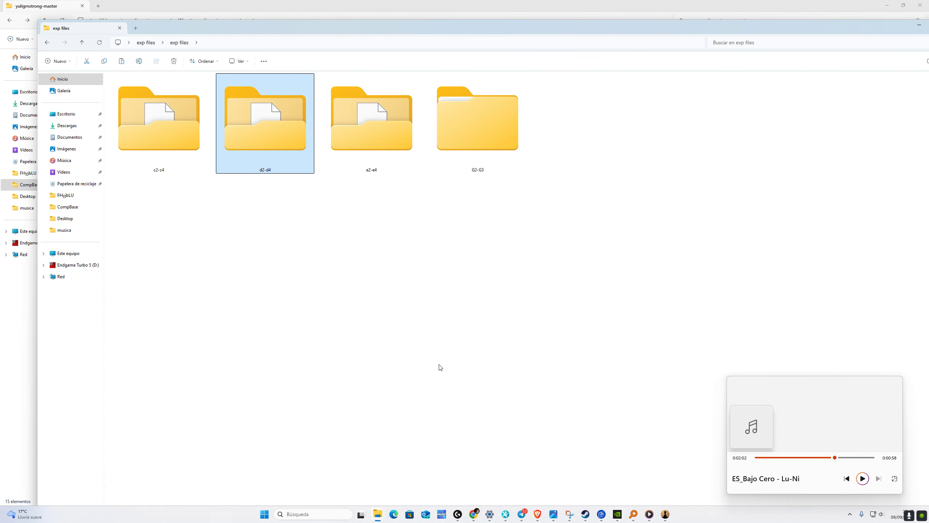
double_click(385, 148)
right_click(161, 122)
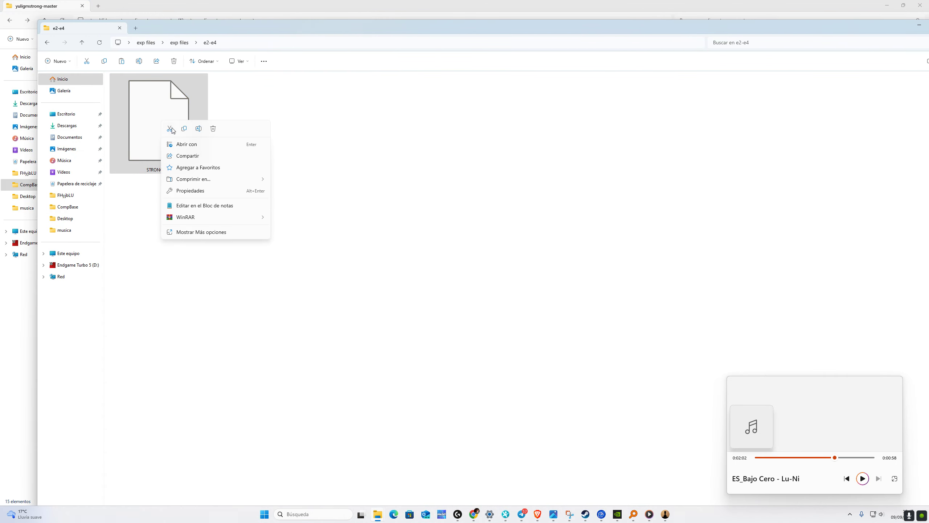
left_click(171, 129)
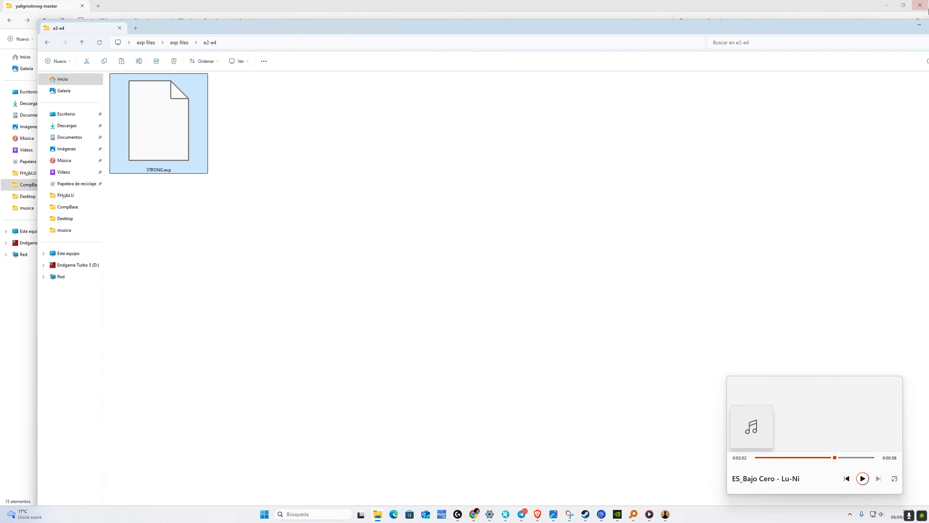
left_click(913, 28)
right_click(593, 312)
left_click(622, 371)
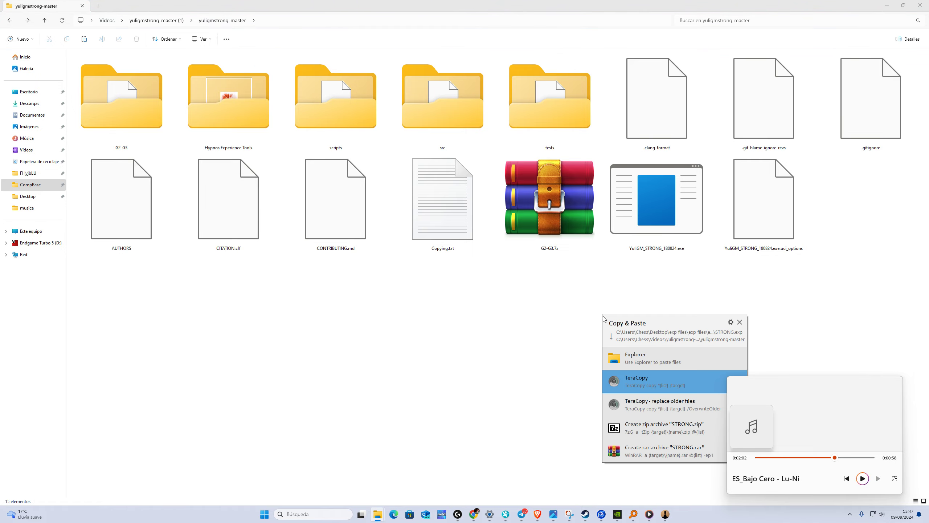
left_click(644, 381)
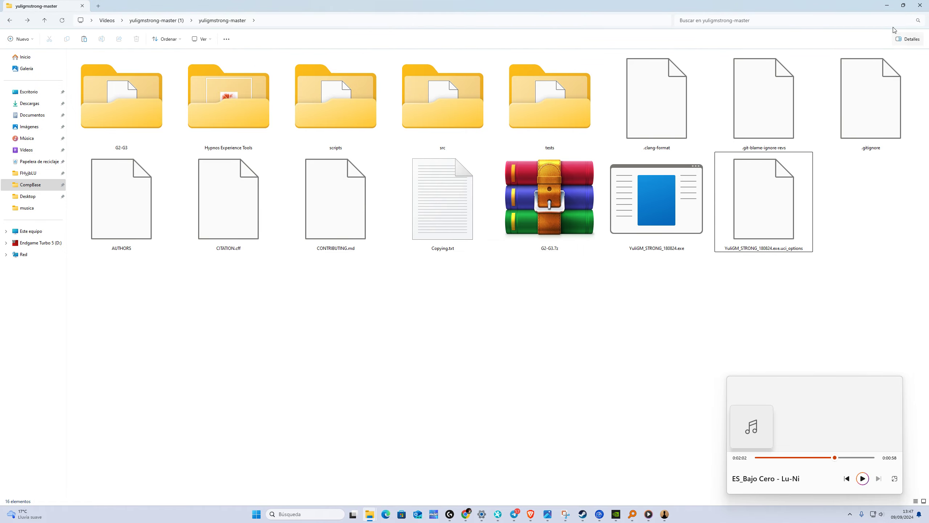
left_click(887, 5)
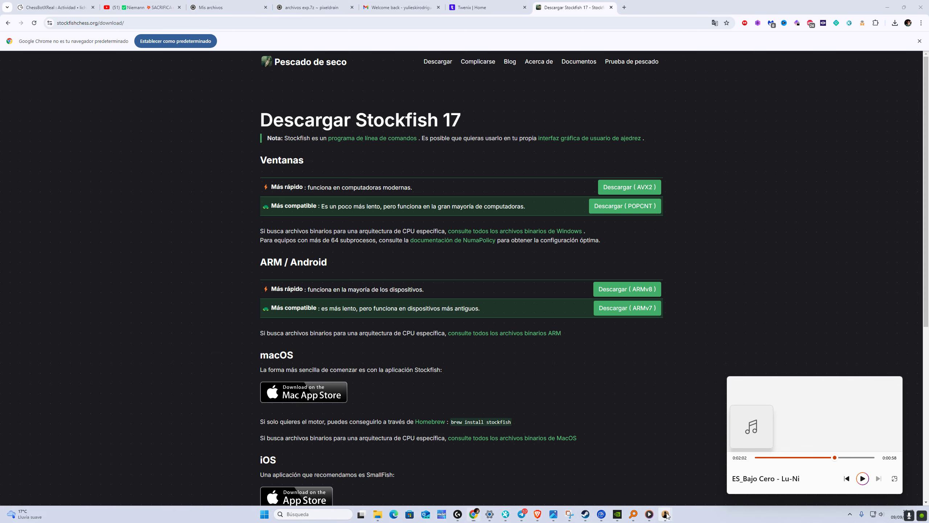
Switch back to Fritz and open the engine match file libros tematicos.cbmatch
key("alt+Tab")
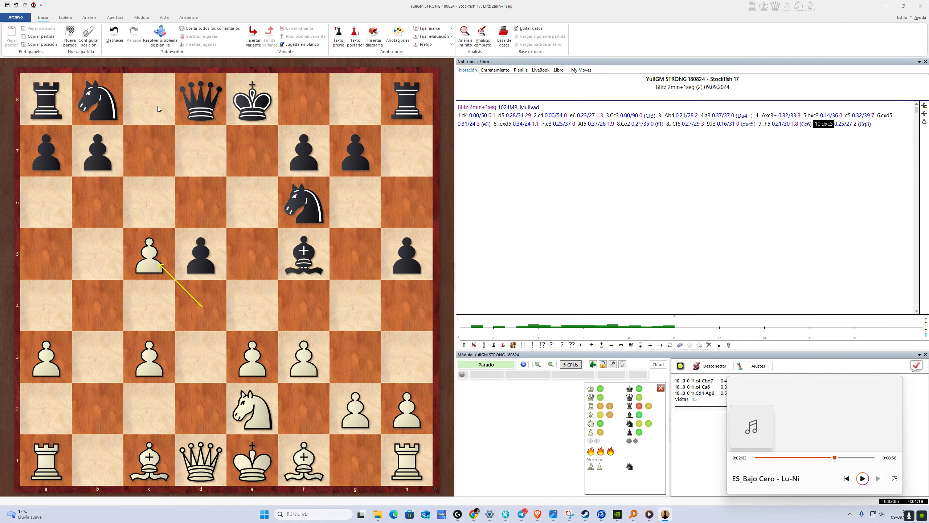
left_click(141, 17)
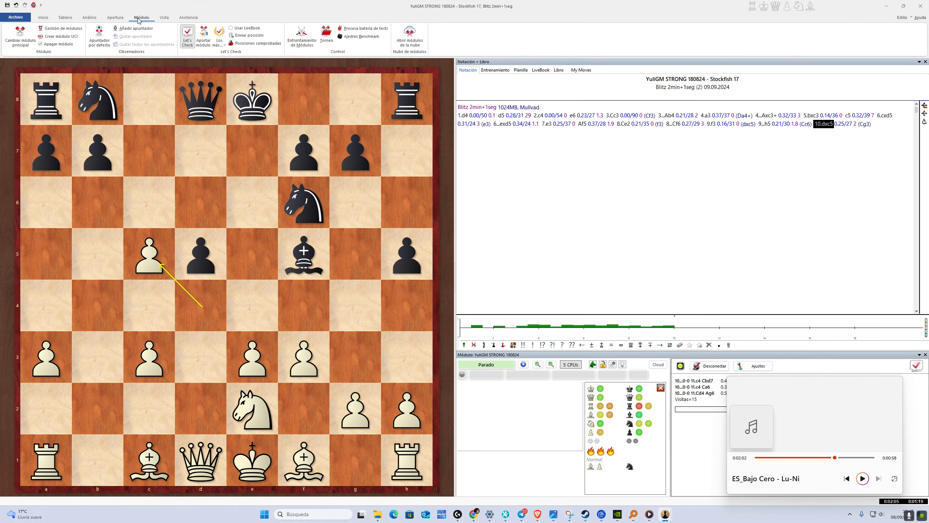
left_click(298, 43)
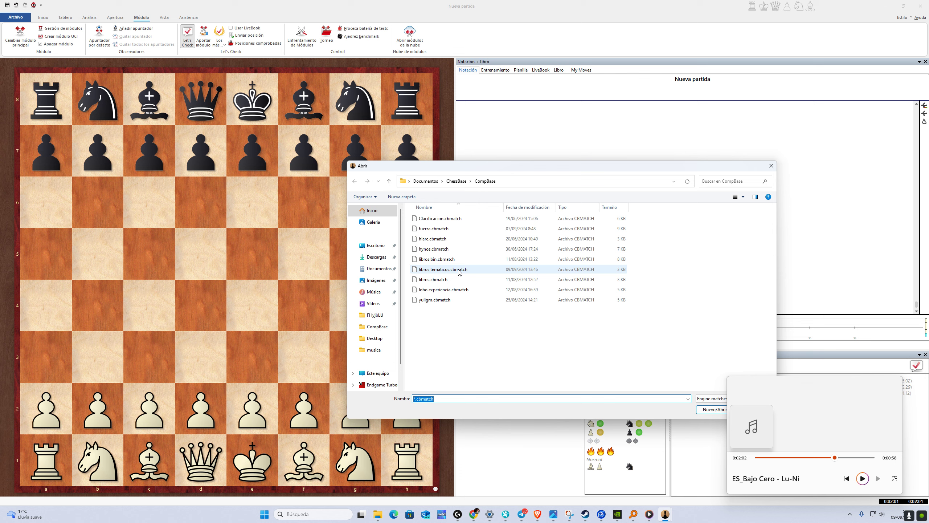
left_click(459, 270)
left_click(714, 410)
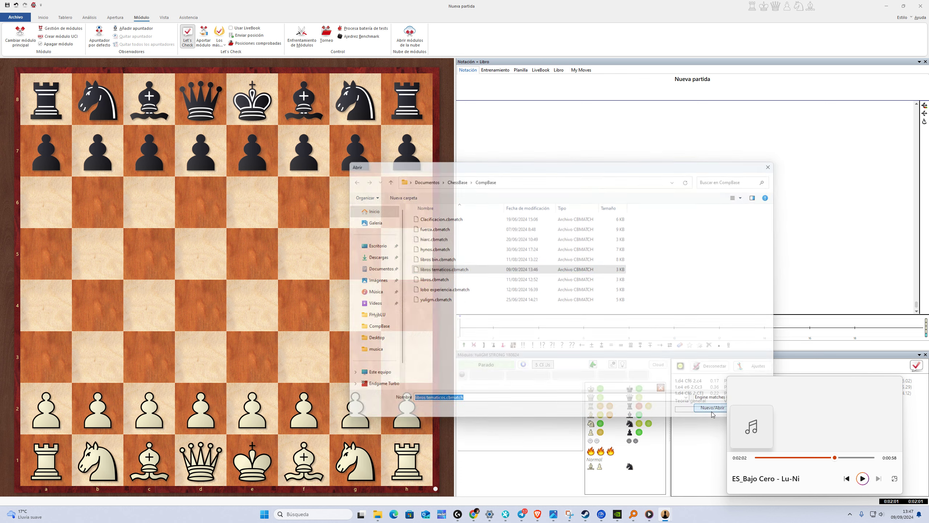
Check the White, Black, time and database settings, then start the match and connect Let's Check
left_click(393, 215)
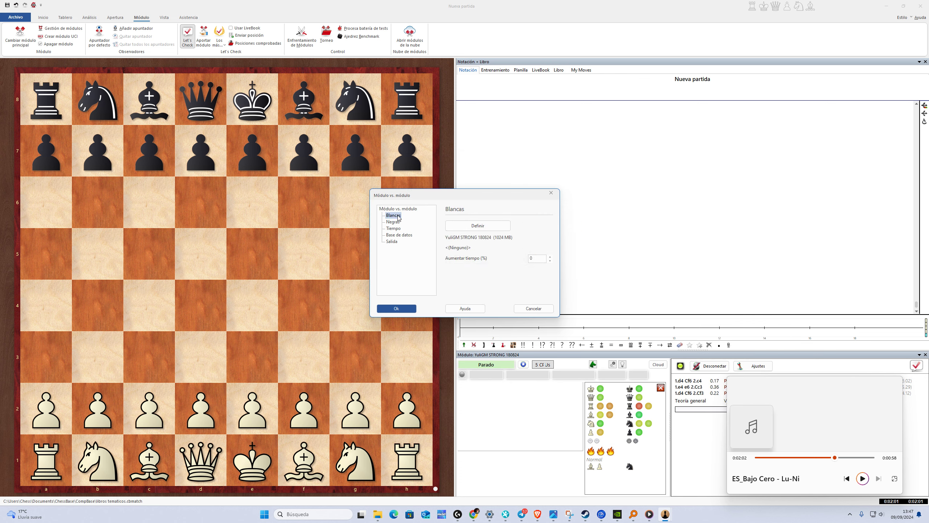
left_click(393, 222)
left_click(393, 228)
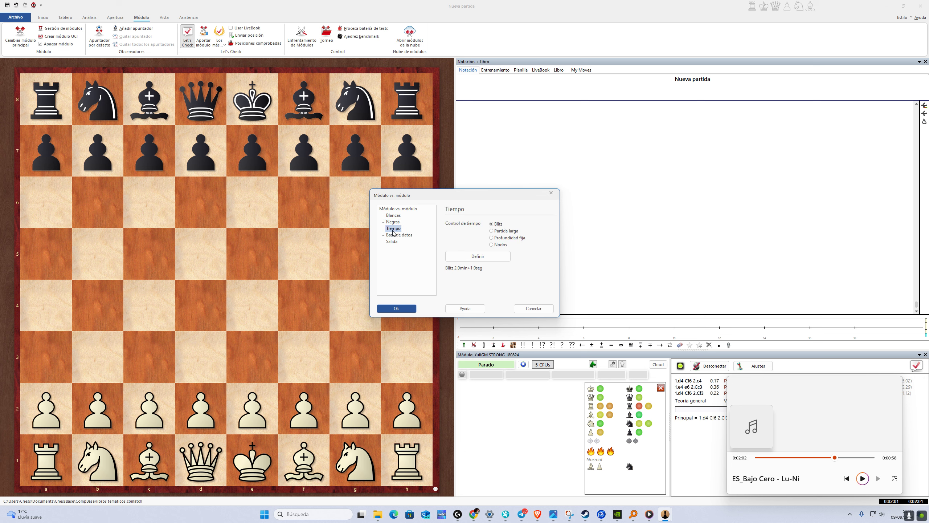
left_click(400, 235)
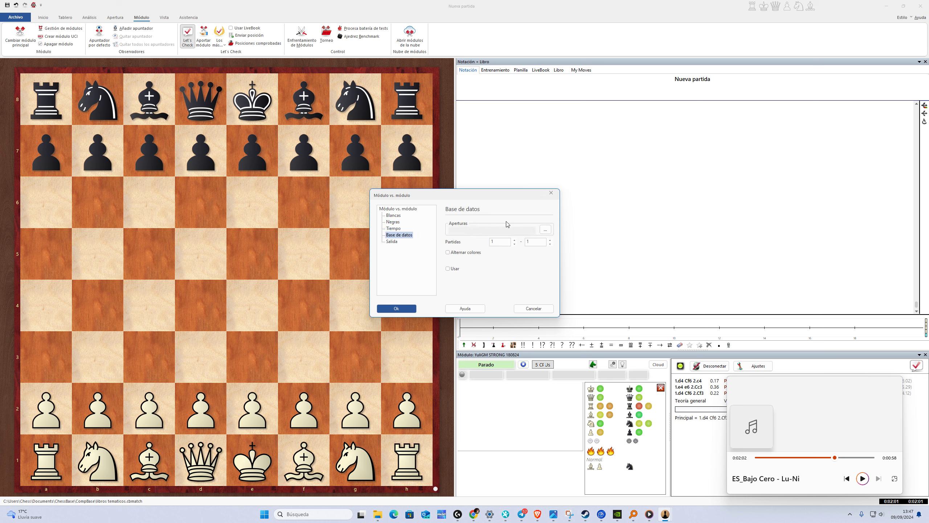
left_click(416, 308)
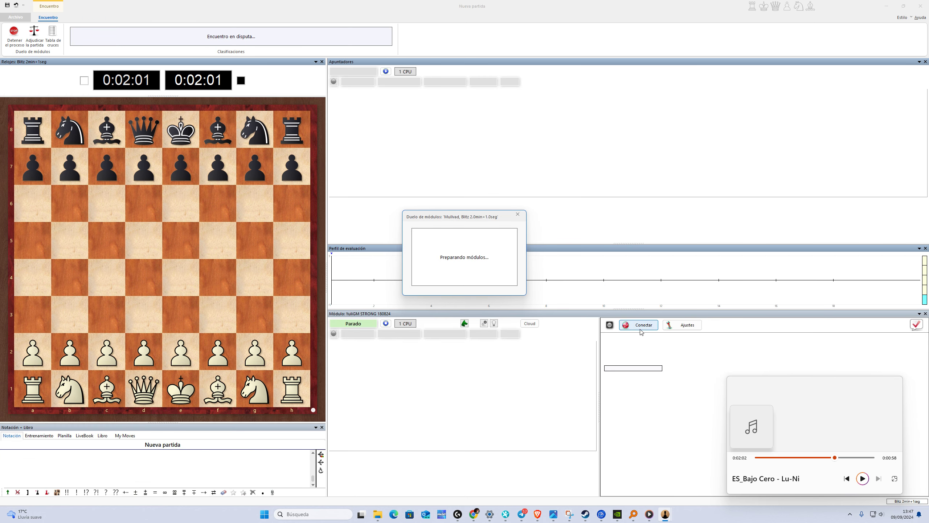
left_click(641, 331)
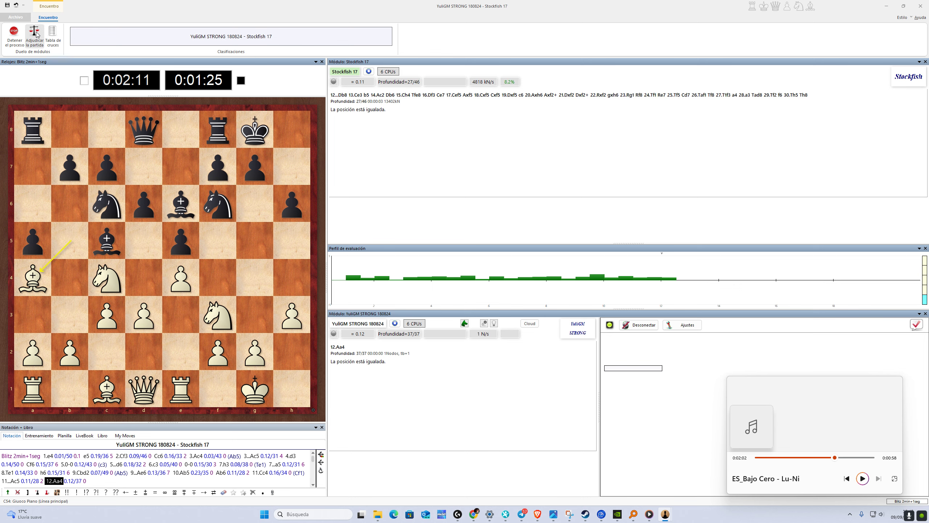
Stop the engine match after 12.Aa4 and close its board window to return to the Fritz 19 start screen
left_click(15, 33)
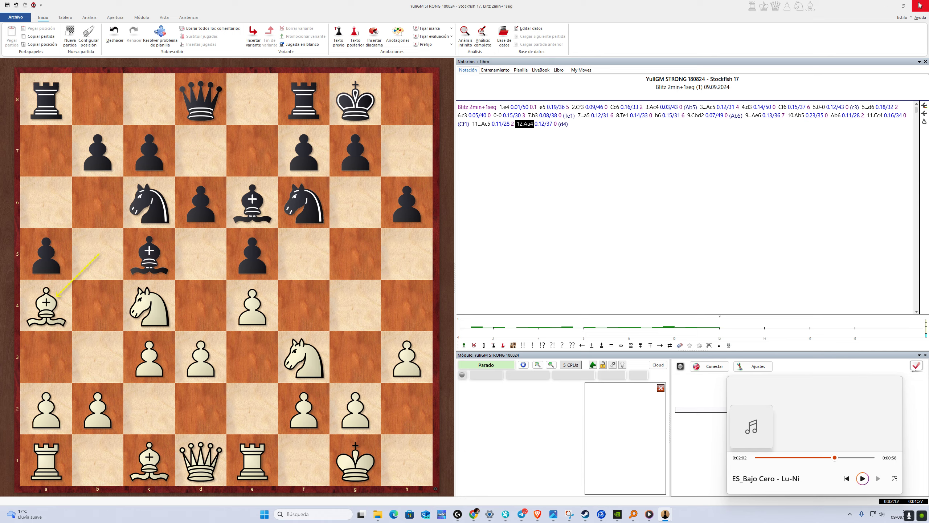
left_click(920, 5)
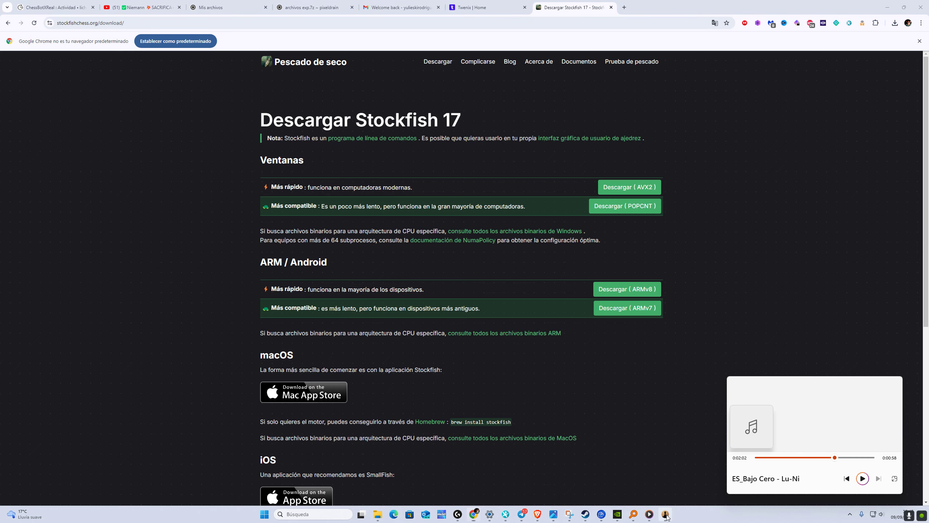
left_click(666, 515)
left_click(924, 4)
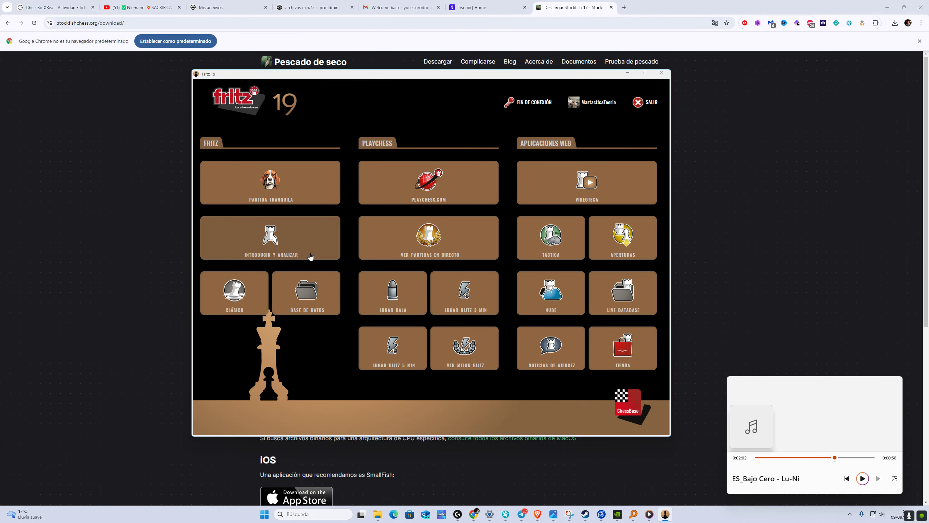
Open Partida tranquila and start a new game with the white pieces
left_click(289, 188)
left_click(352, 212)
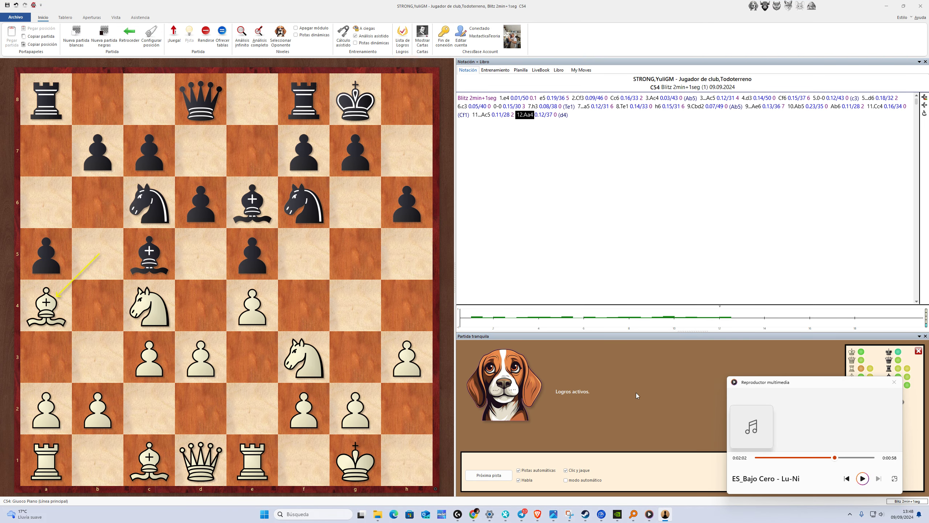
left_click(80, 37)
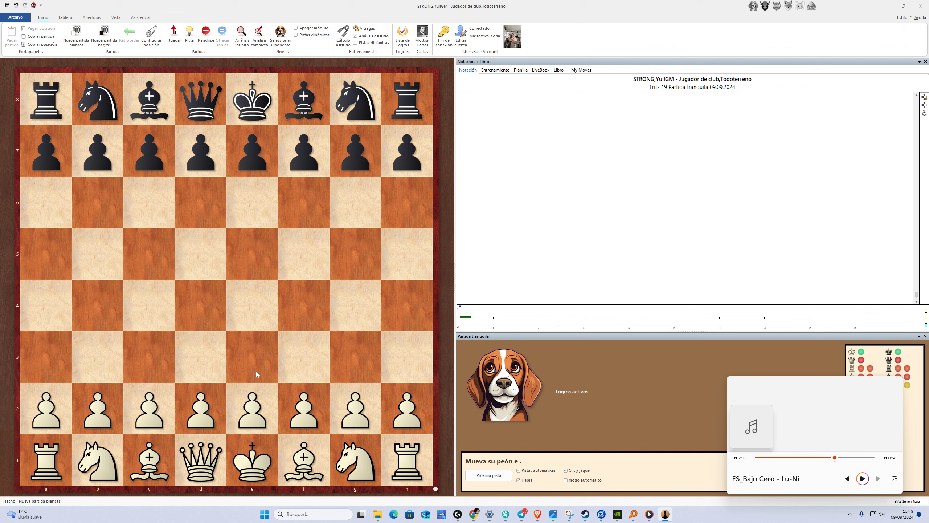
Play White's opening moves e4, Cf3, d4, Cxd4, Cc3 and Cdb5 against the Sicilian
left_click_drag(258, 403, 255, 323)
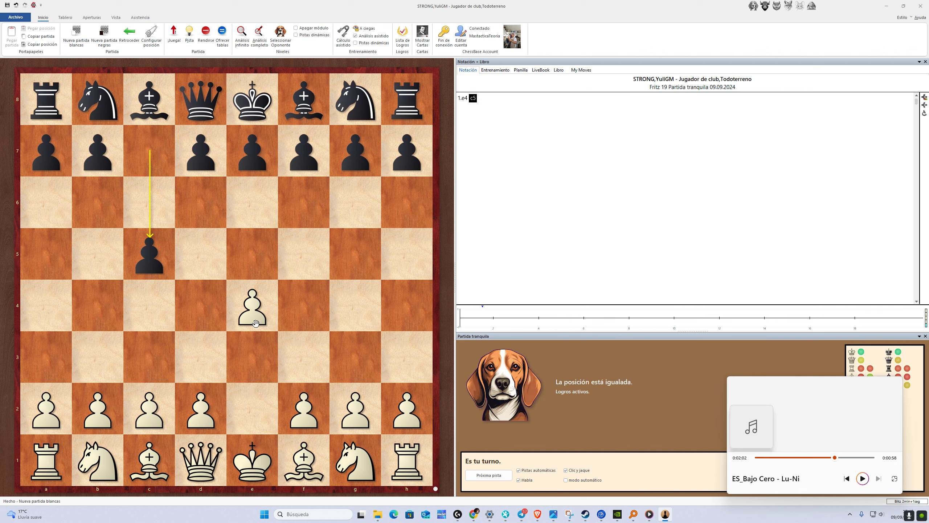
left_click_drag(360, 464, 303, 357)
left_click_drag(194, 392, 199, 306)
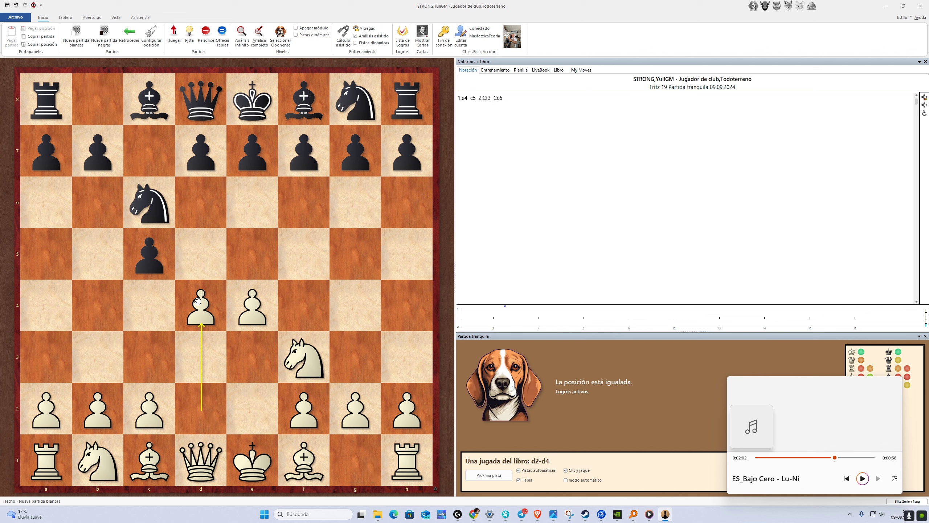
left_click_drag(301, 347, 200, 307)
left_click_drag(97, 462, 150, 359)
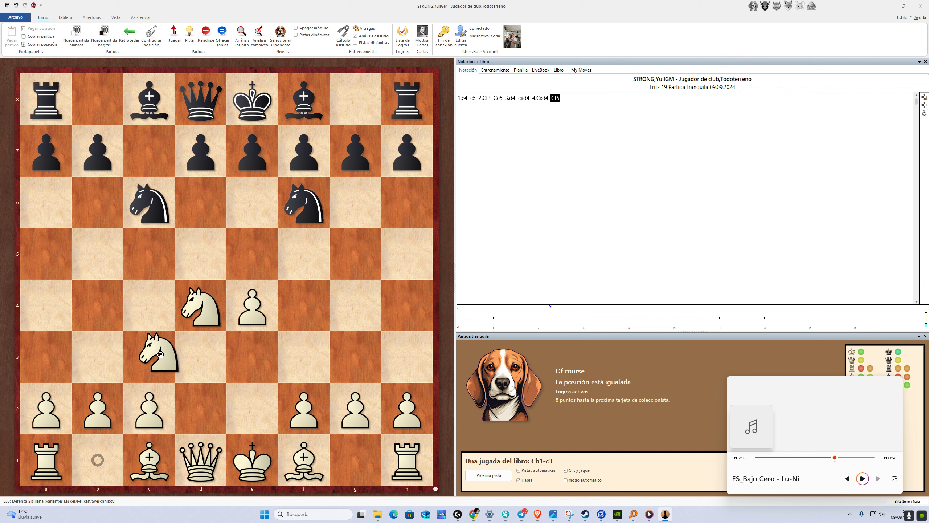
left_click(86, 270)
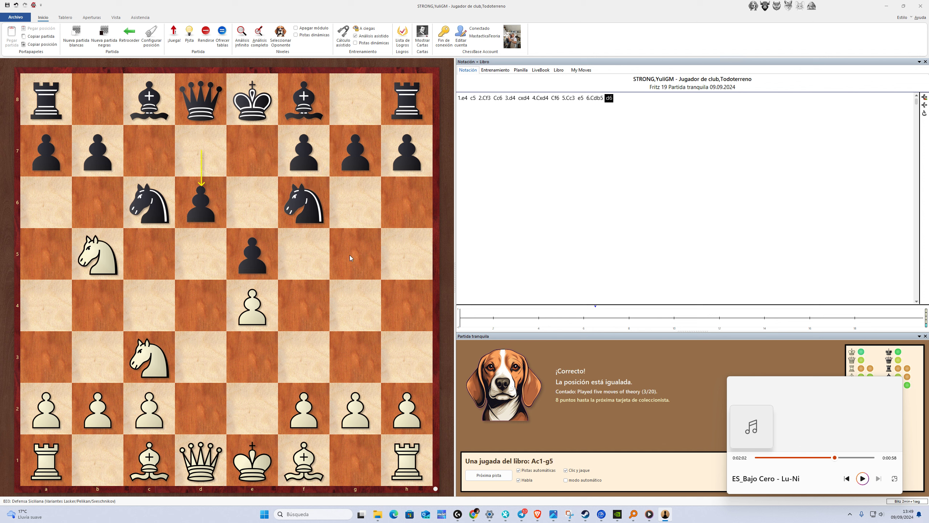
Continue White's Sicilian line with Ag5, Axf6, Ca3, Cd5 and Ad3
left_click_drag(149, 460, 355, 256)
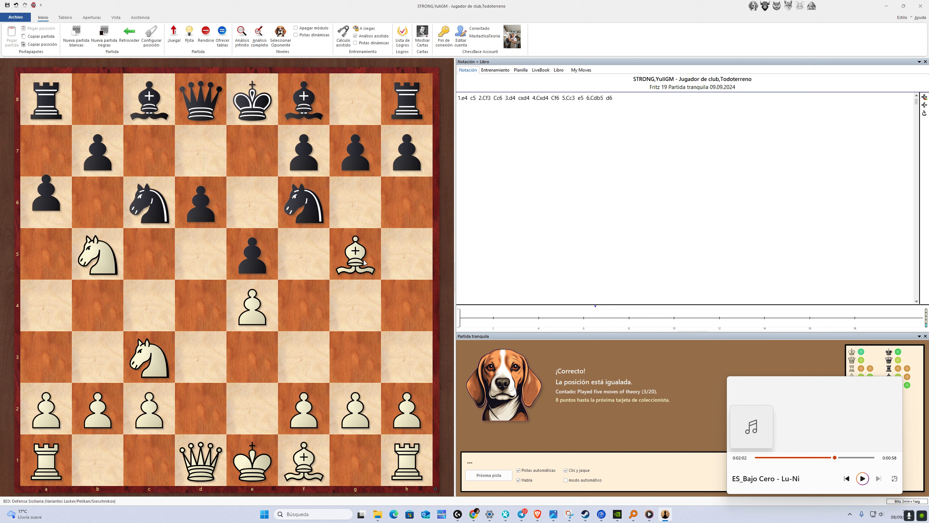
left_click(305, 200)
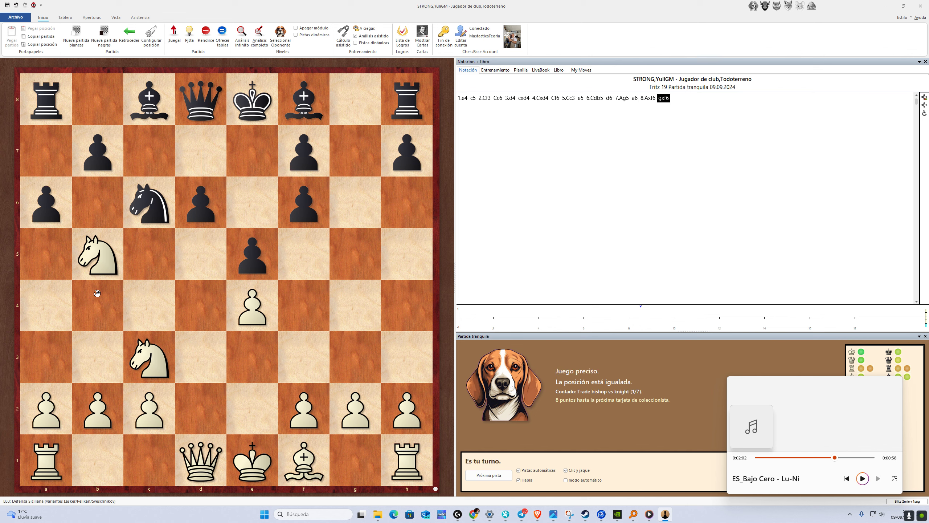
left_click(46, 357)
left_click_drag(149, 357, 201, 253)
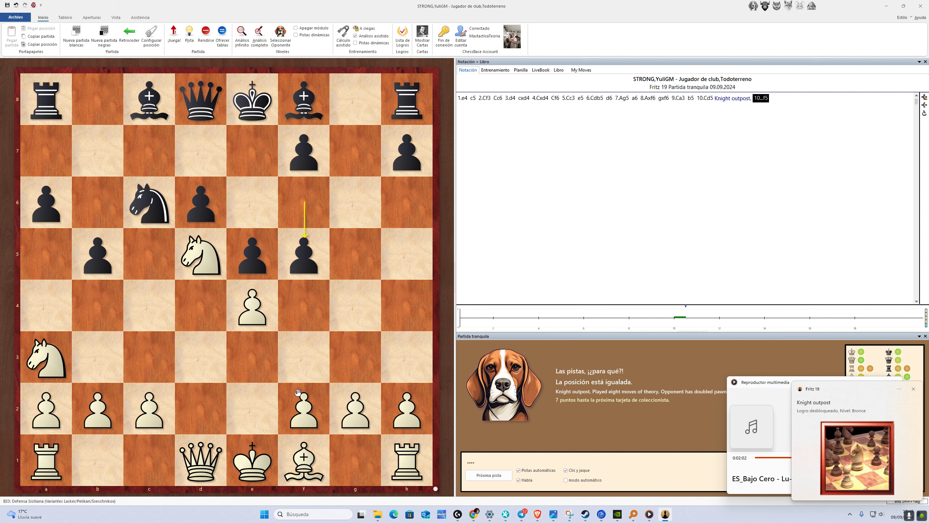
left_click_drag(304, 458, 211, 361)
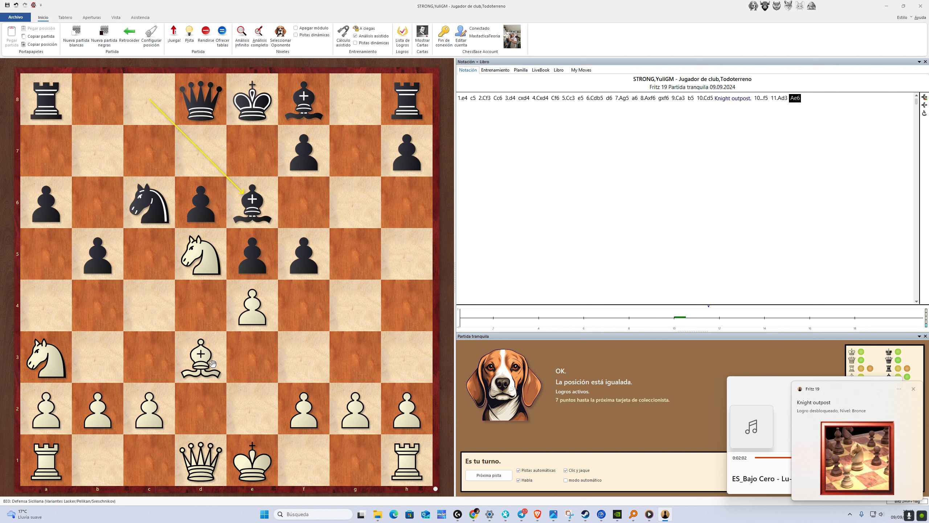